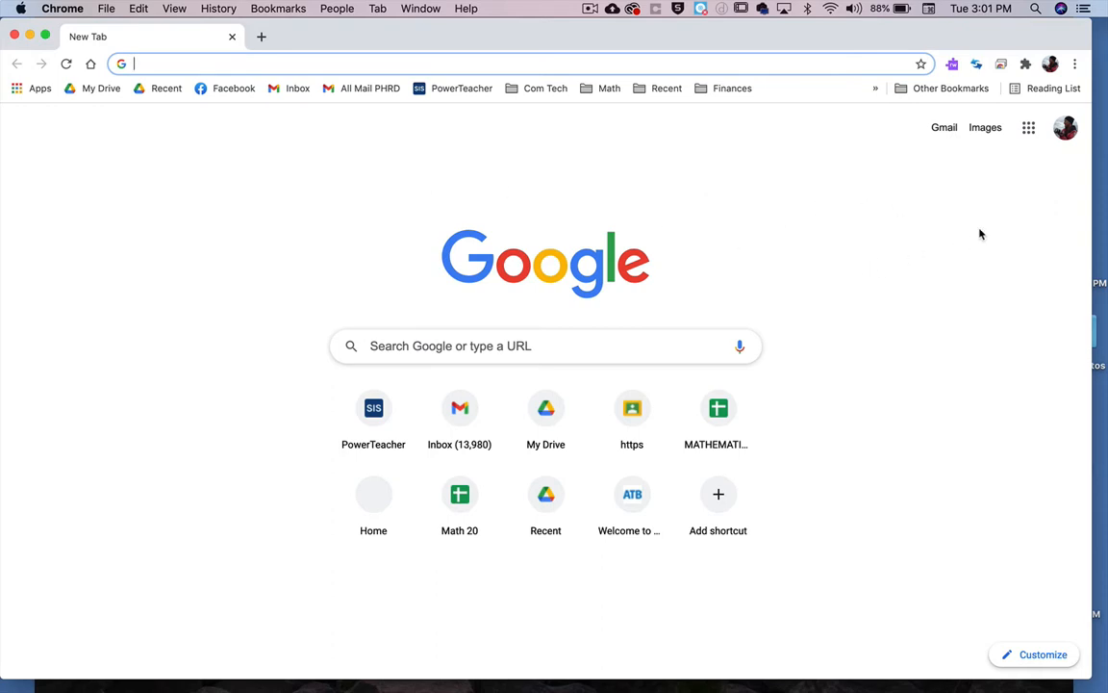
Create a blank Google Sheets spreadsheet from Google Drive.
left_click(1028, 131)
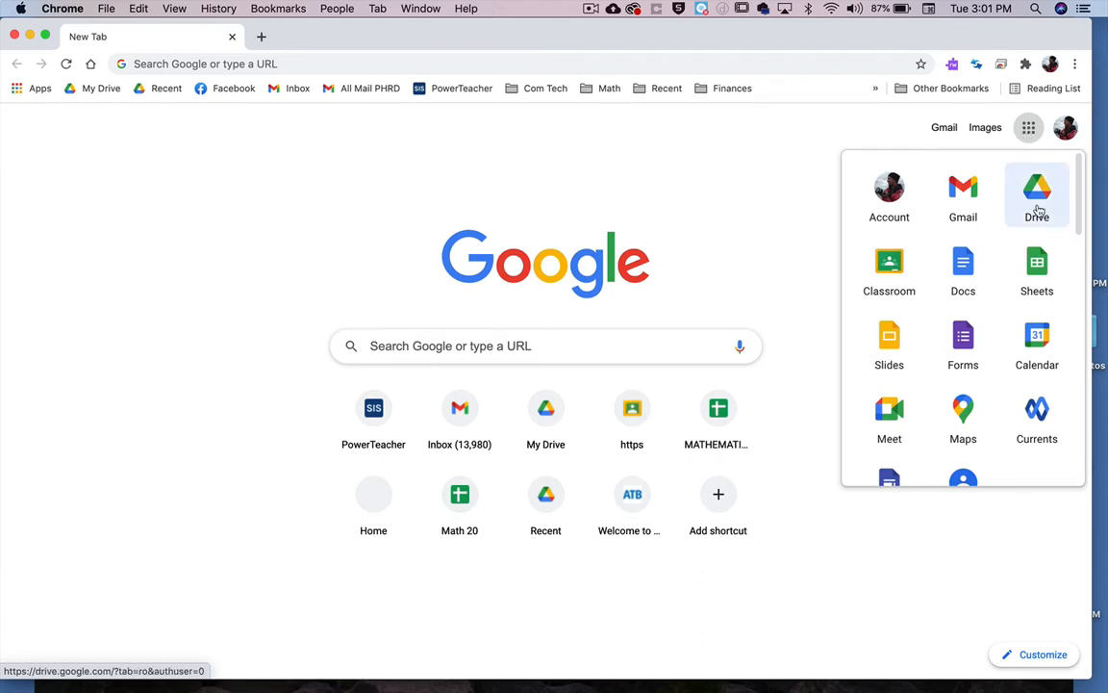
left_click(1038, 210)
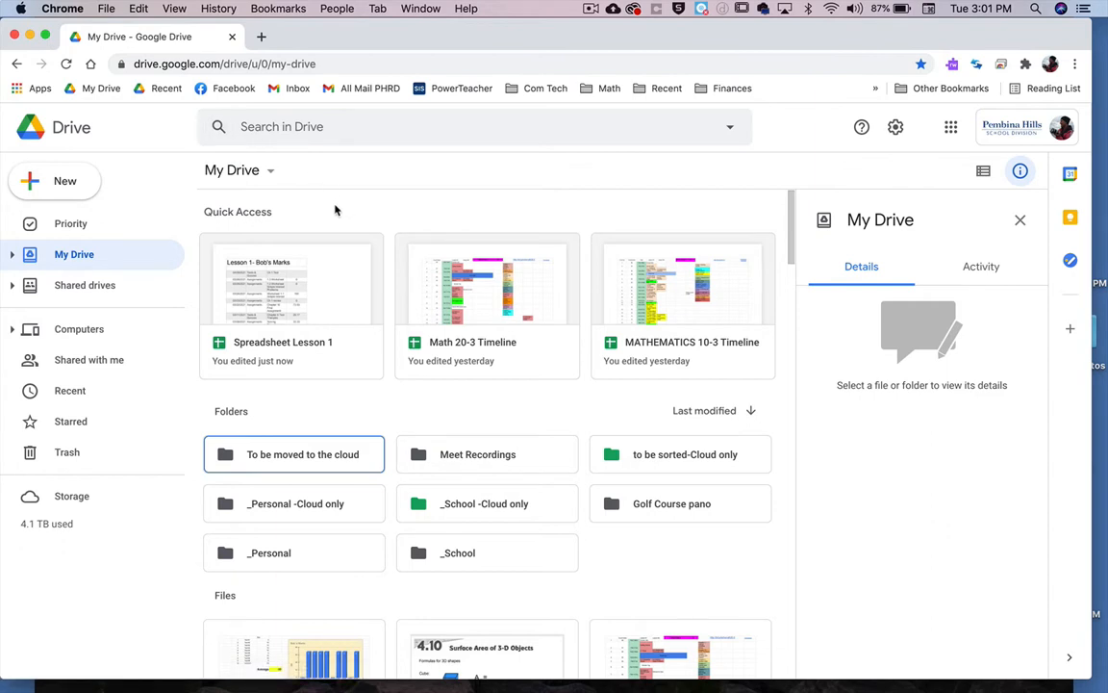
left_click(53, 186)
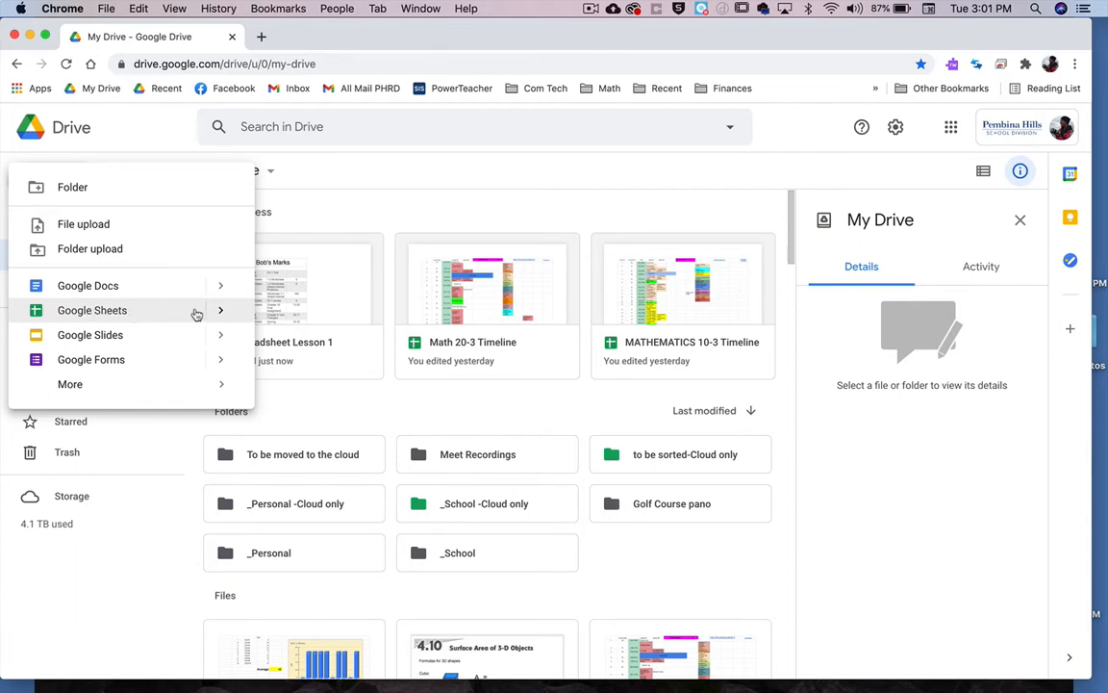
mouse_move(217, 311)
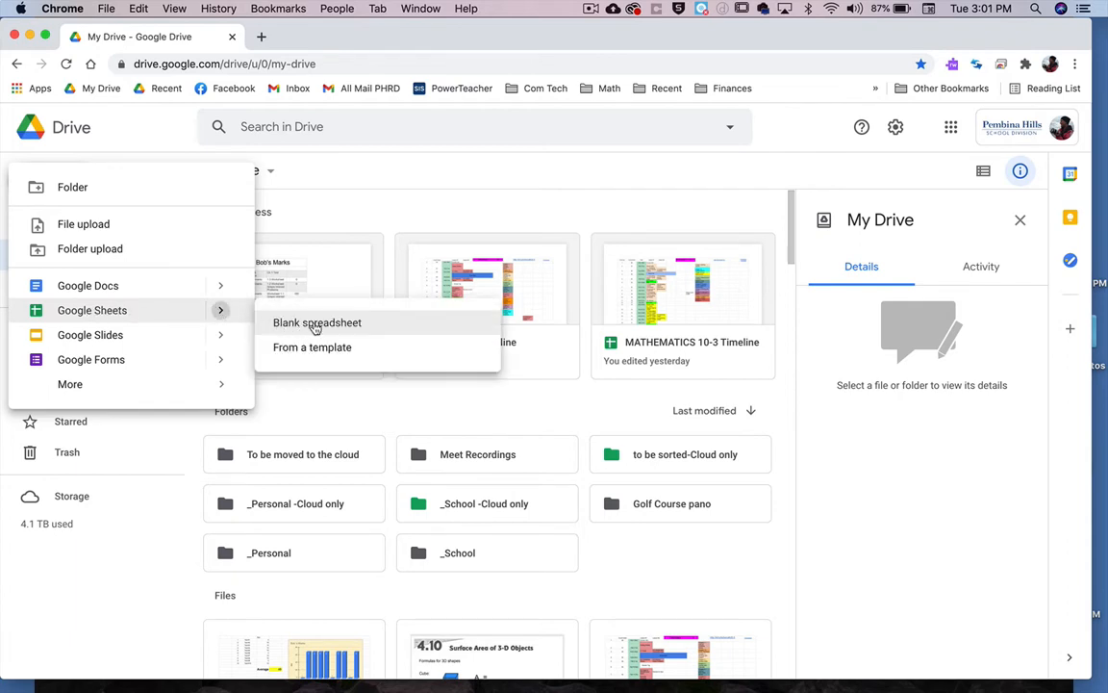
left_click(314, 328)
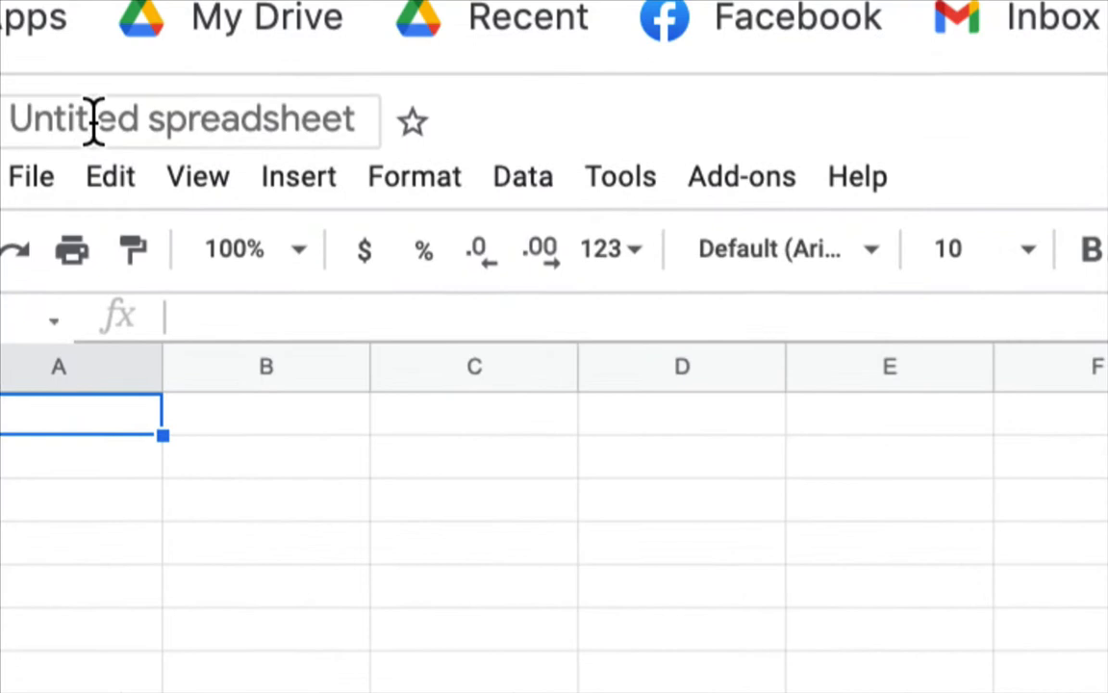
Rename the untitled spreadsheet as "Spreadsheet lesson 2 Line Graphs".
left_click(166, 121)
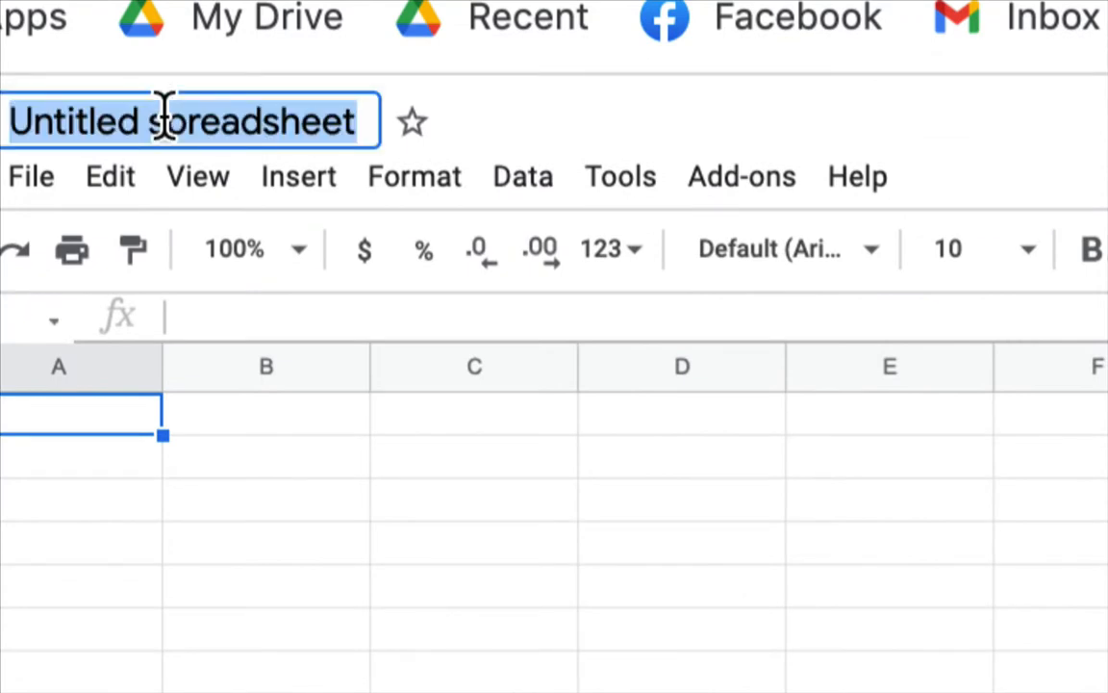
type("Spread")
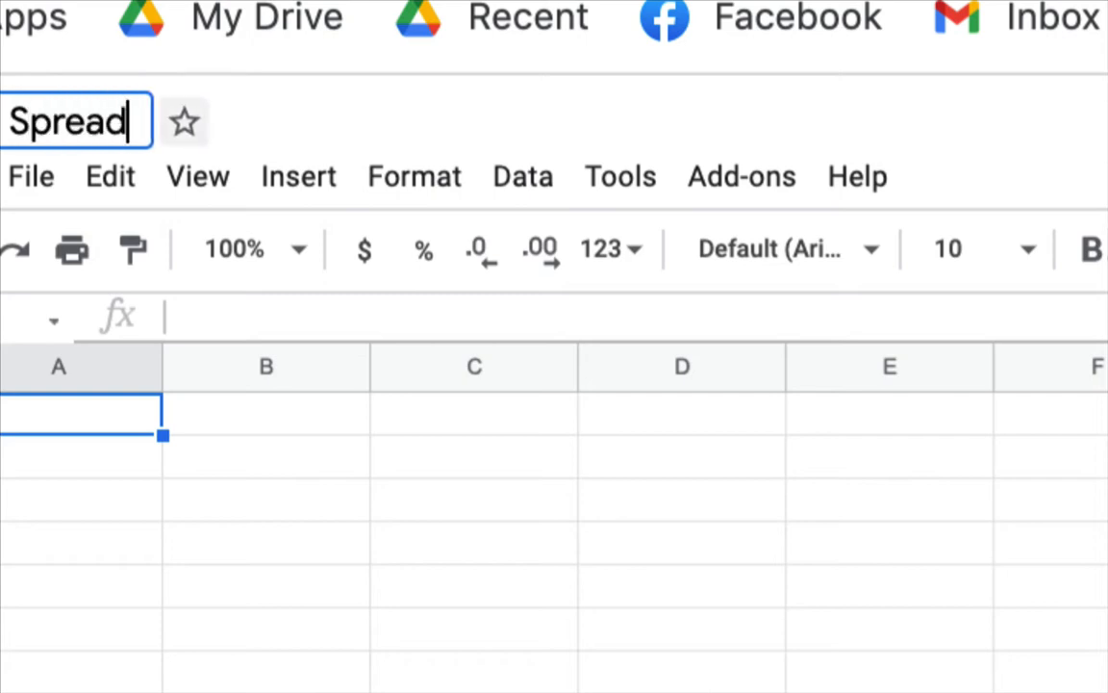
type("sheet lesson ")
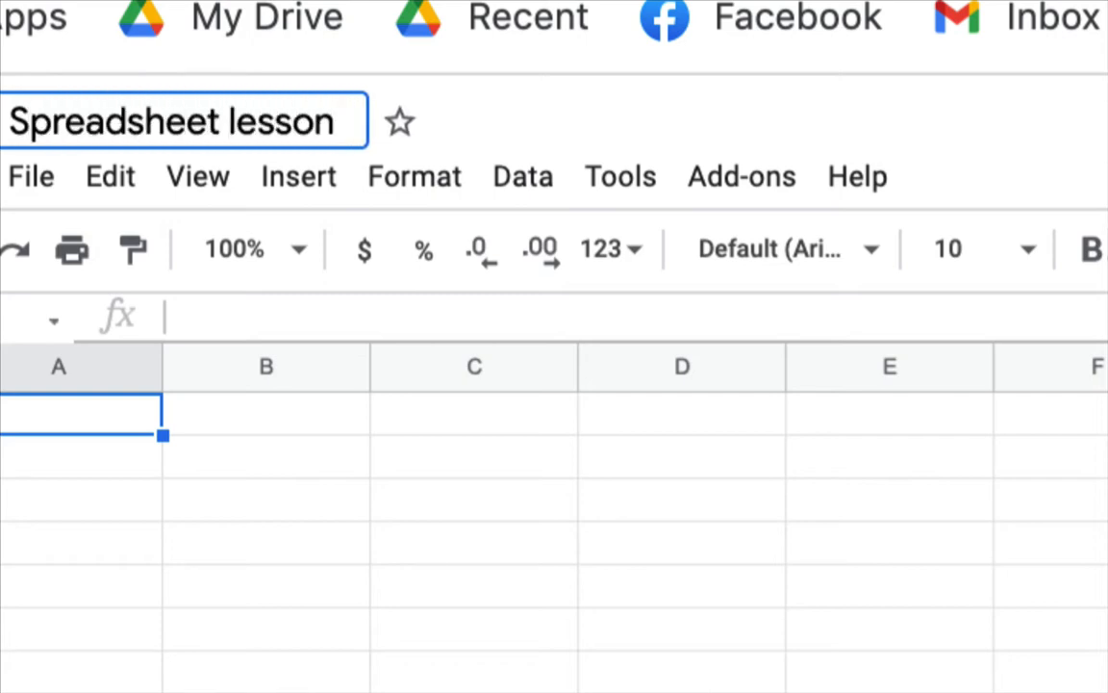
type("2 Line ")
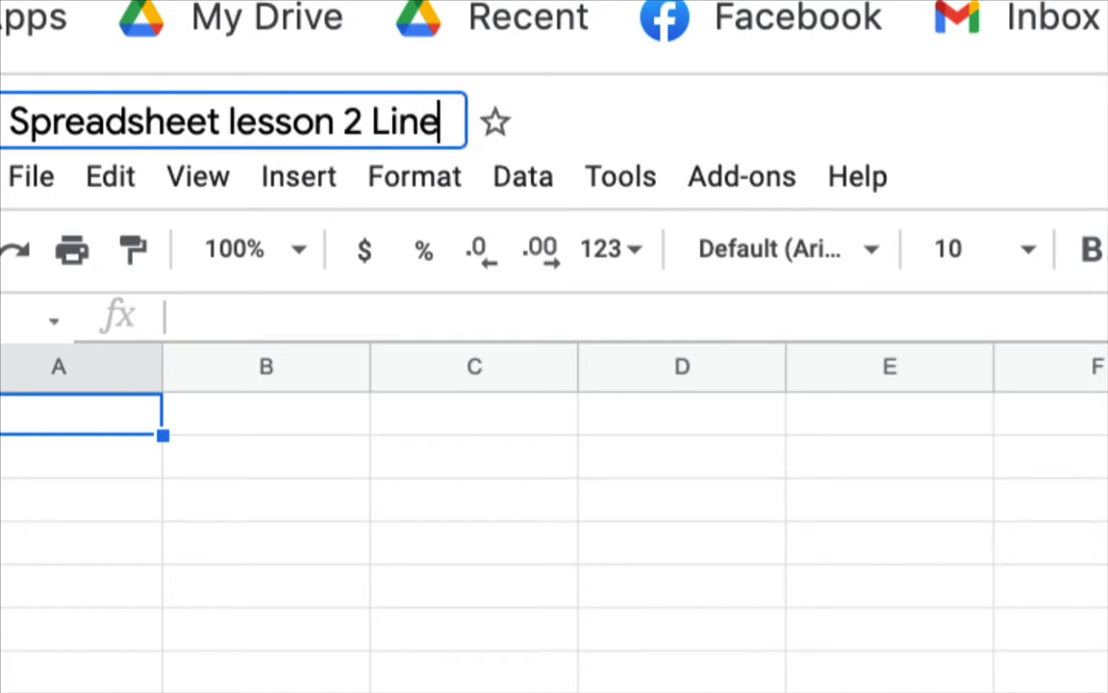
type("Gra")
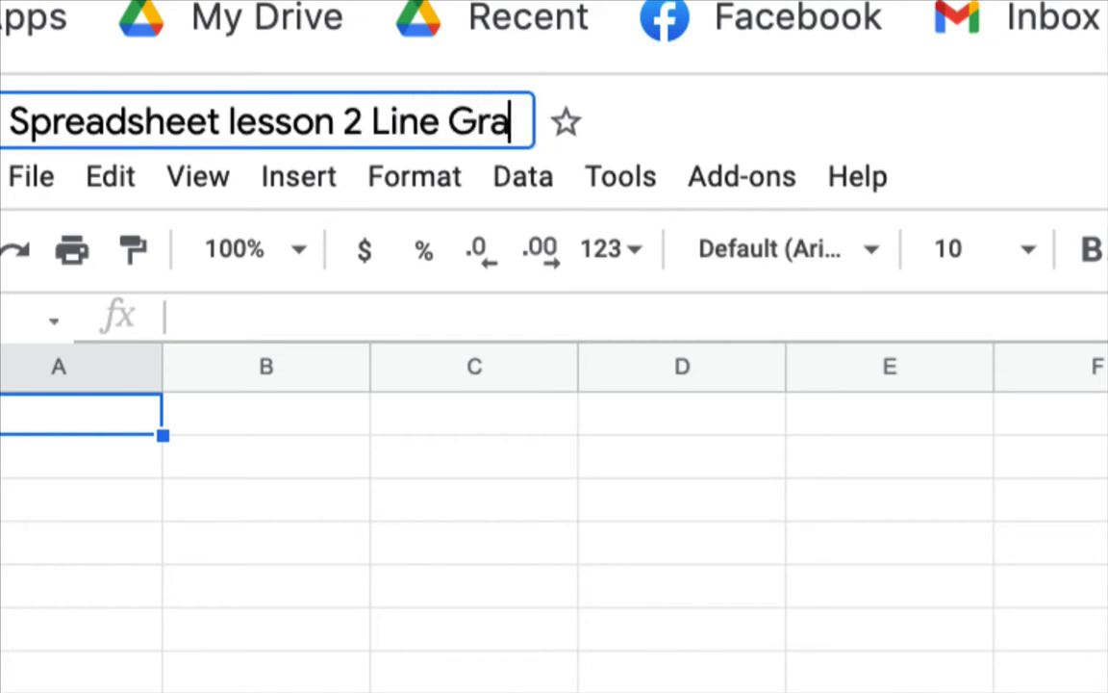
type("phs")
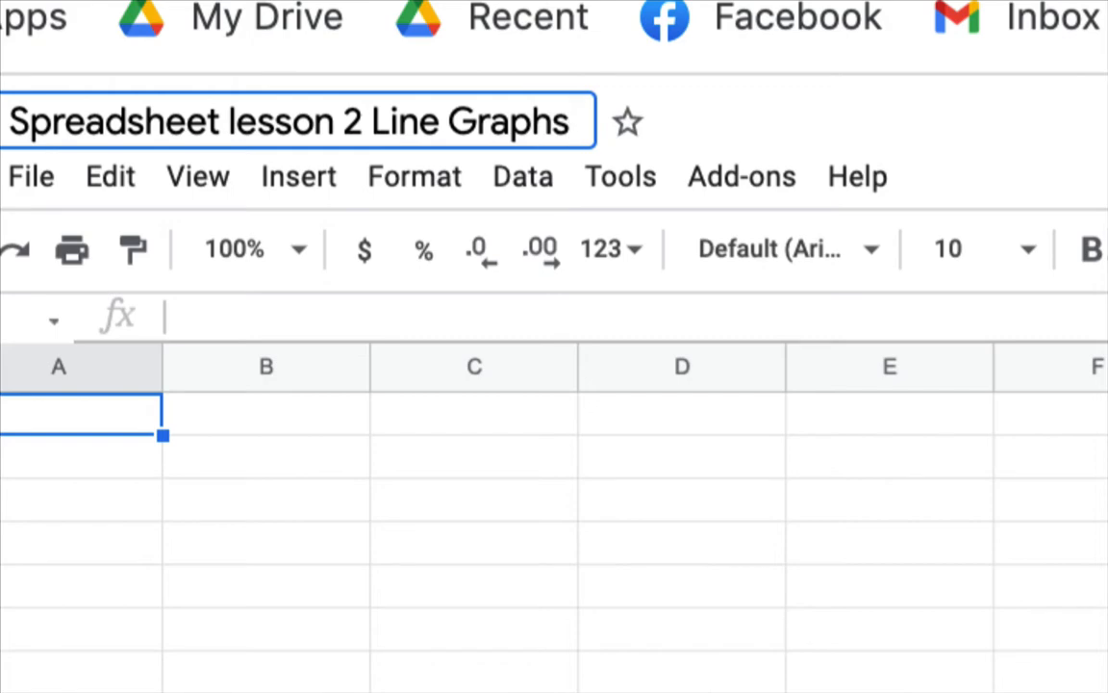
key("Return")
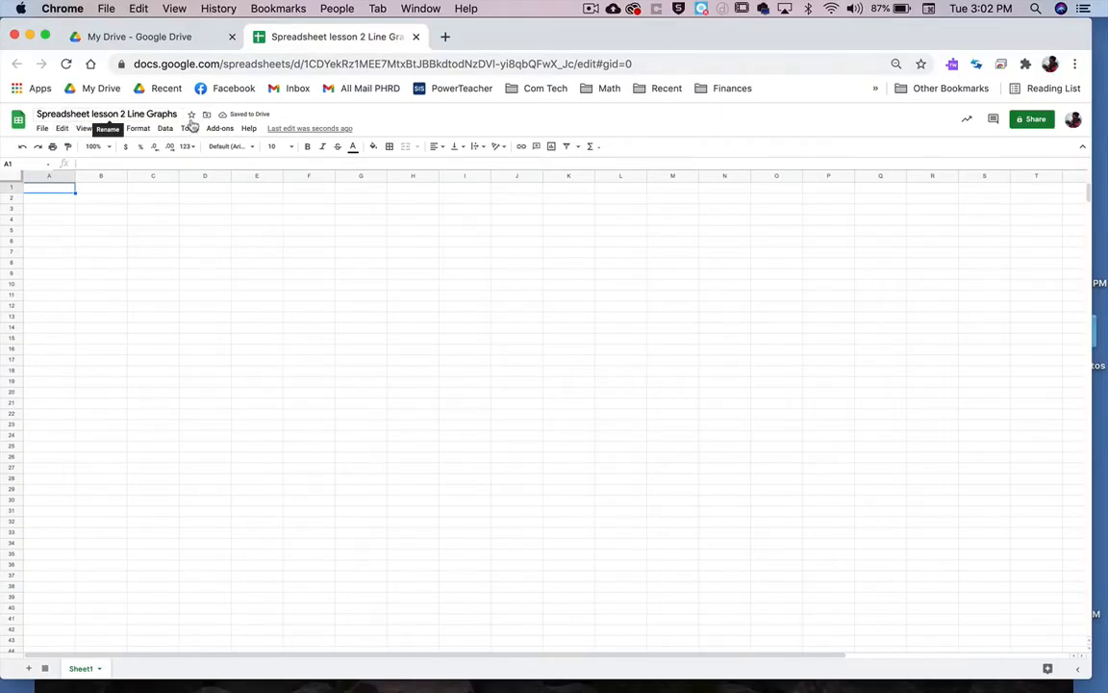
Enter 1 in cell B2 and 2 in cell B3.
left_click(102, 202)
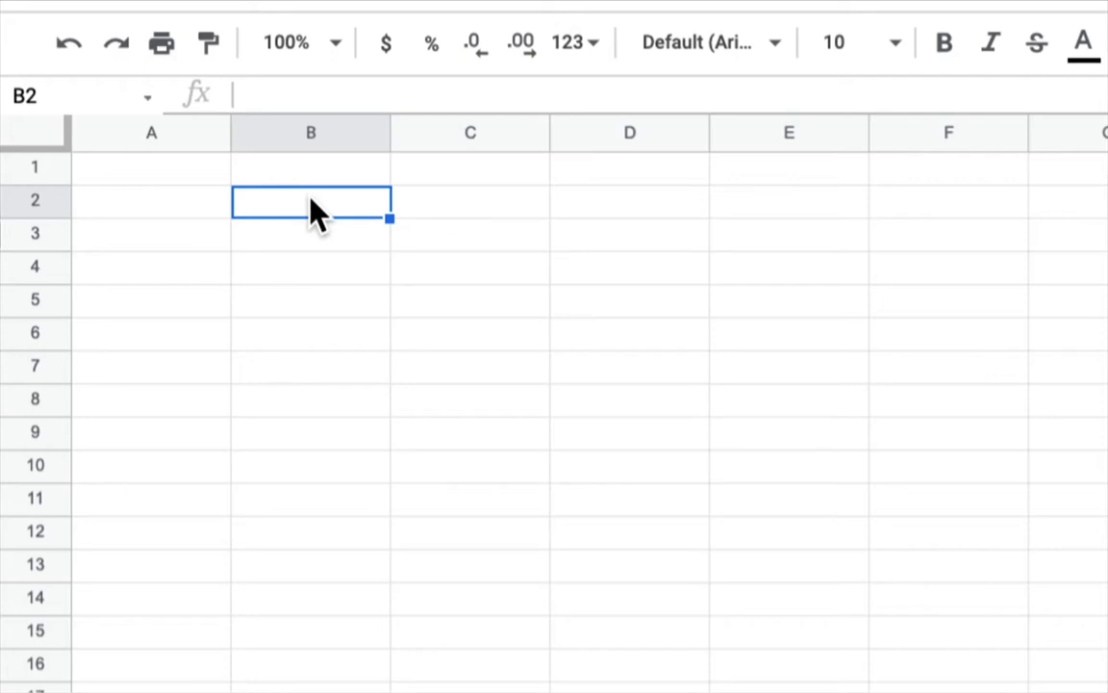
type("1")
key("Return")
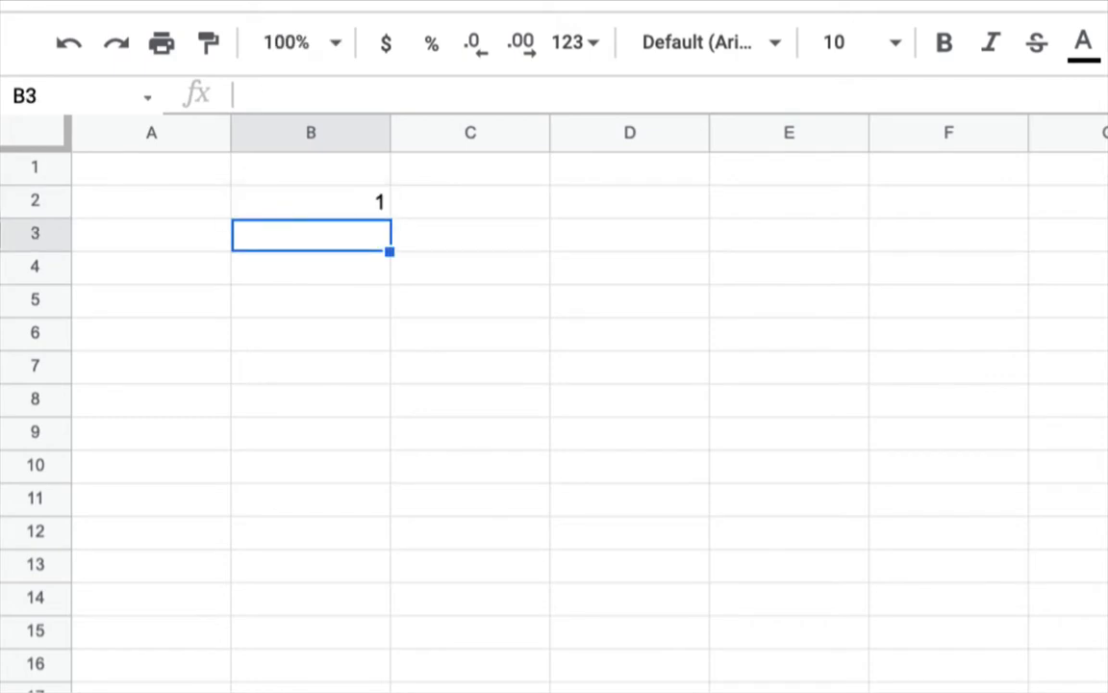
type("2")
key("Return")
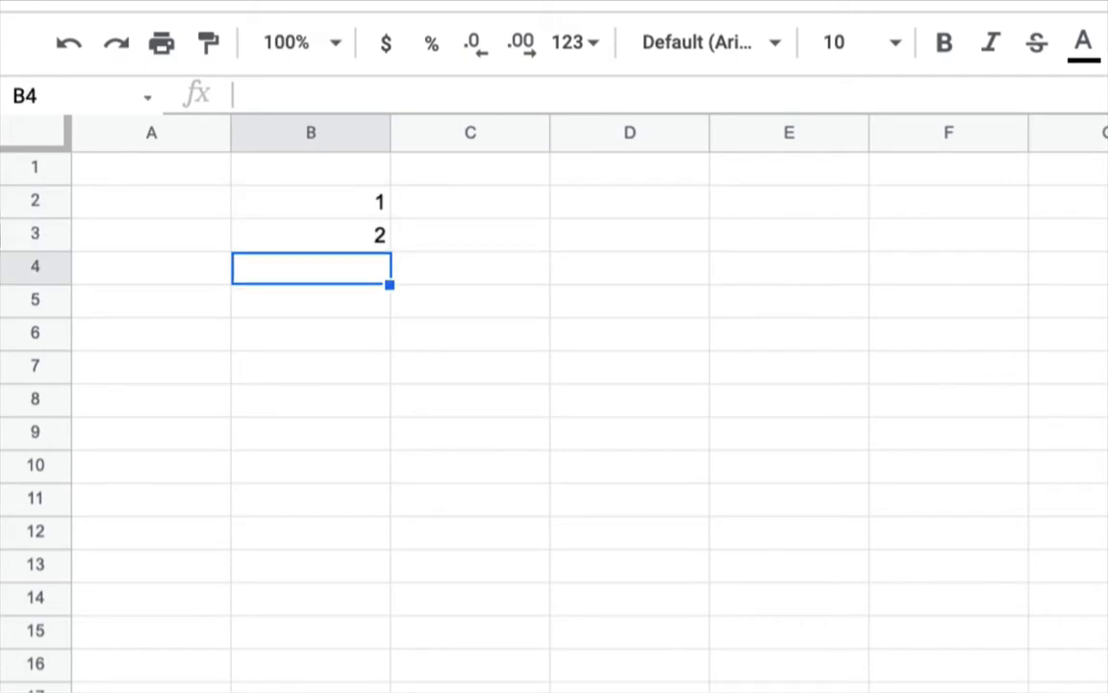
Center the numbers in cells B2:B3 horizontally.
key("Up")
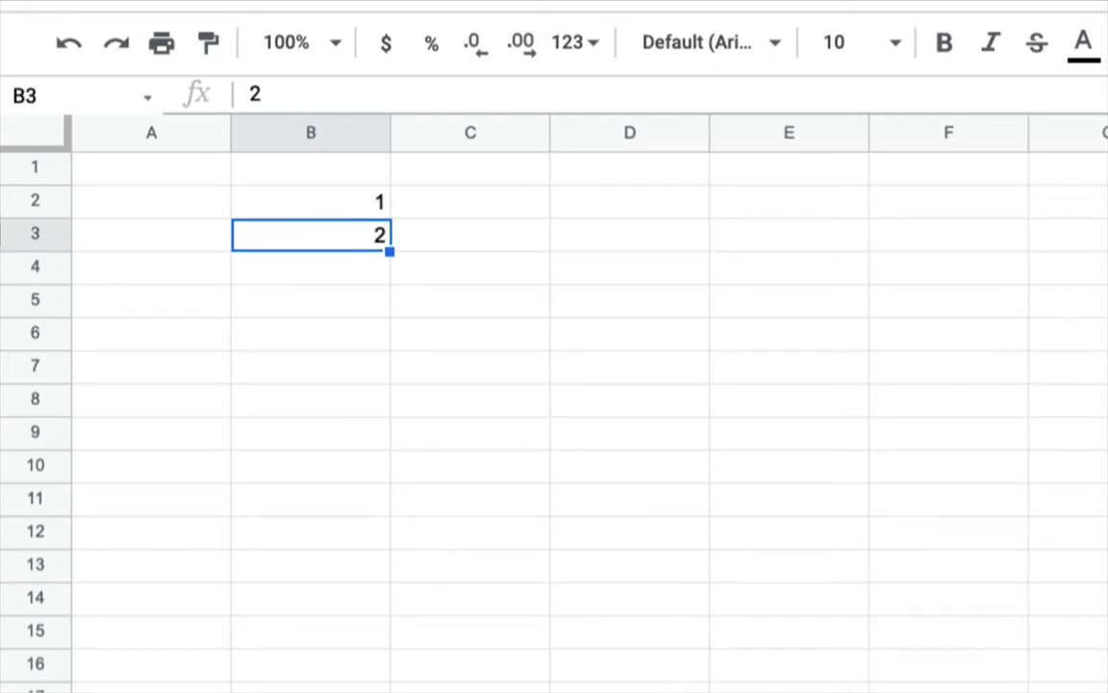
left_click(305, 202)
left_click_drag(306, 202, 308, 223)
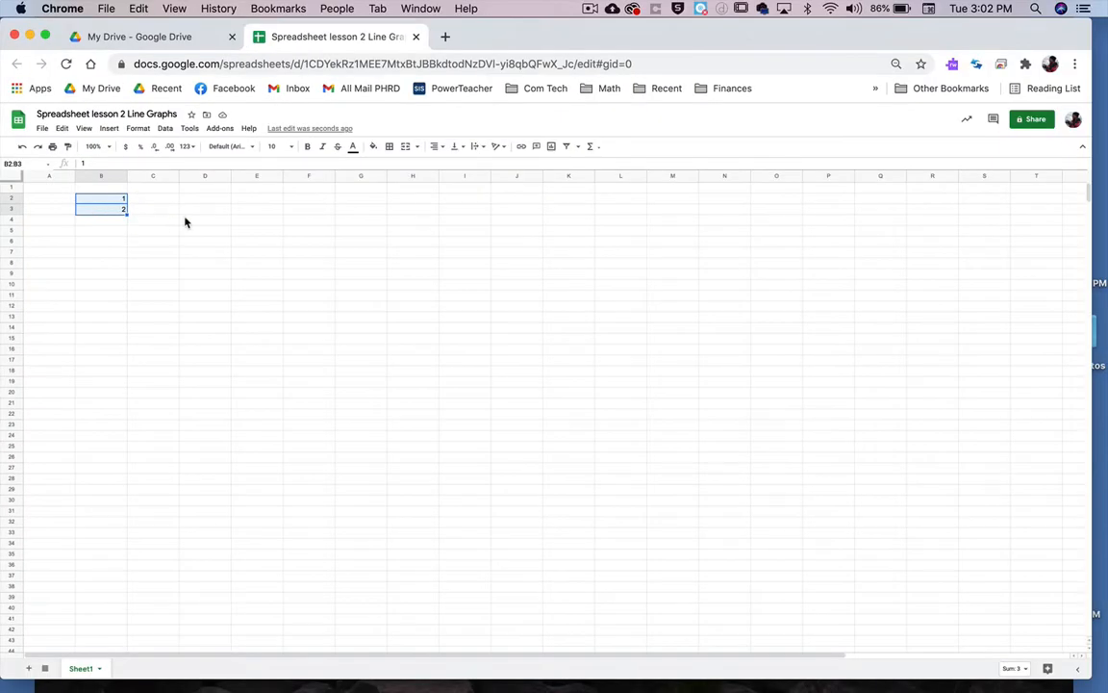
left_click(438, 149)
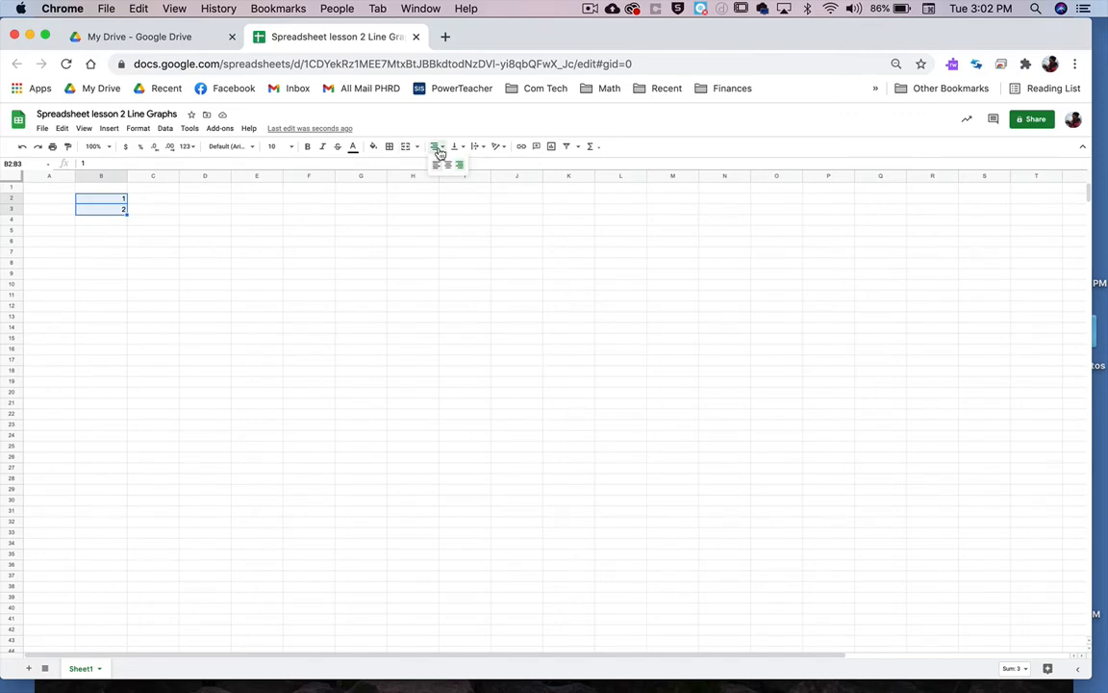
left_click(448, 167)
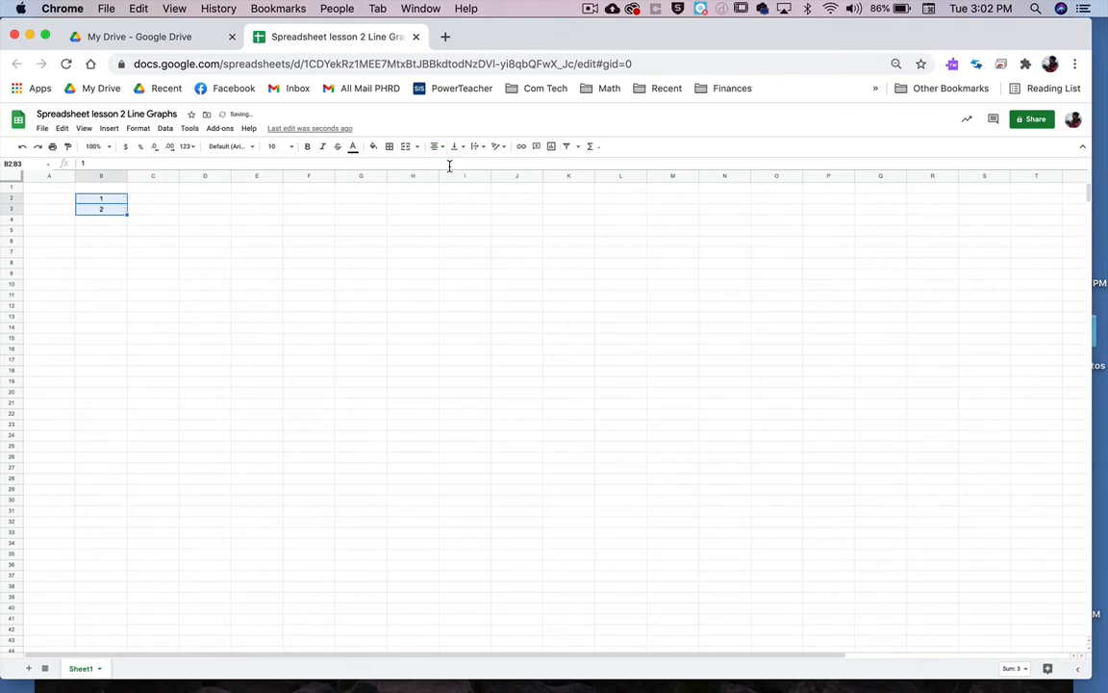
Set the text color of cells B2:B3 to blue.
left_click(353, 147)
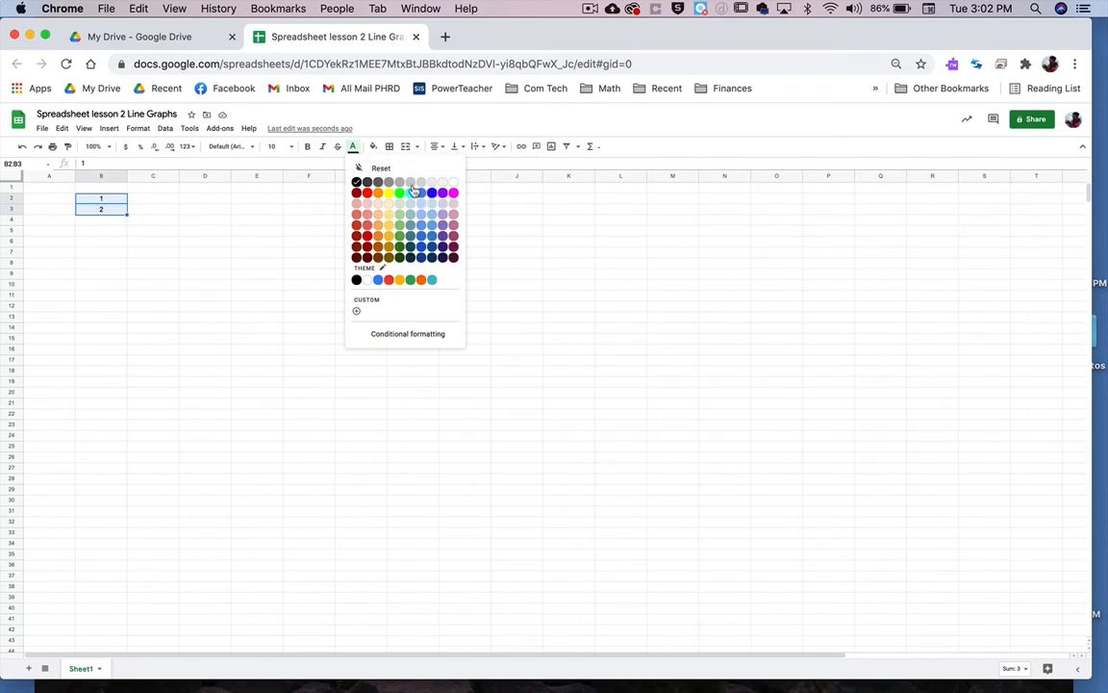
left_click(371, 126)
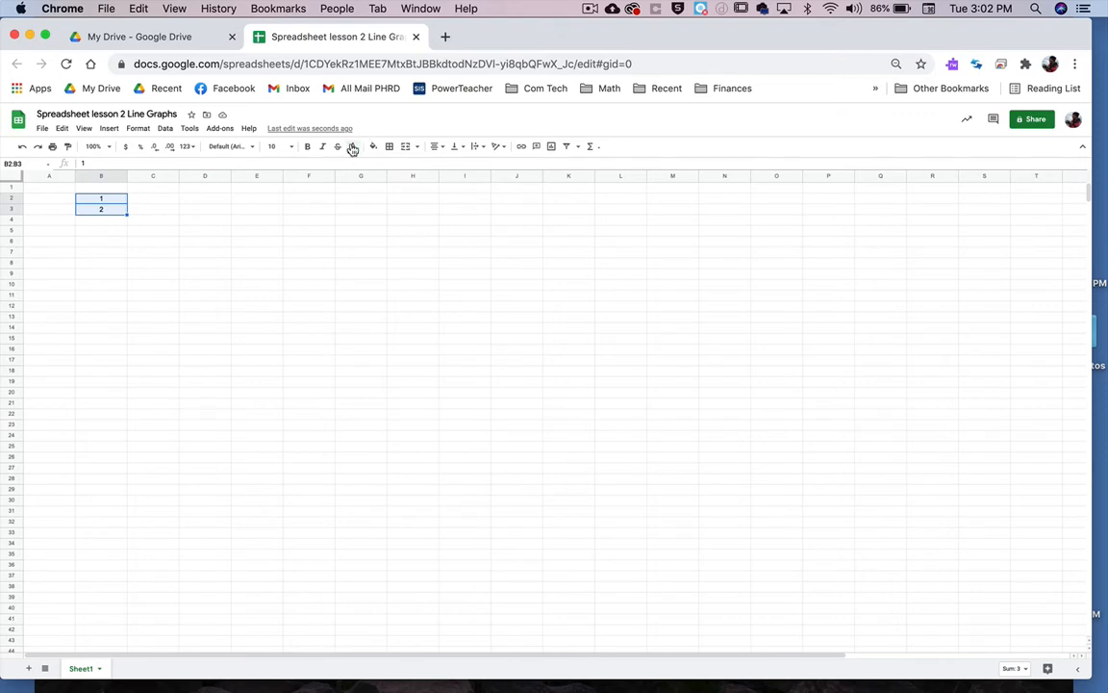
left_click(353, 147)
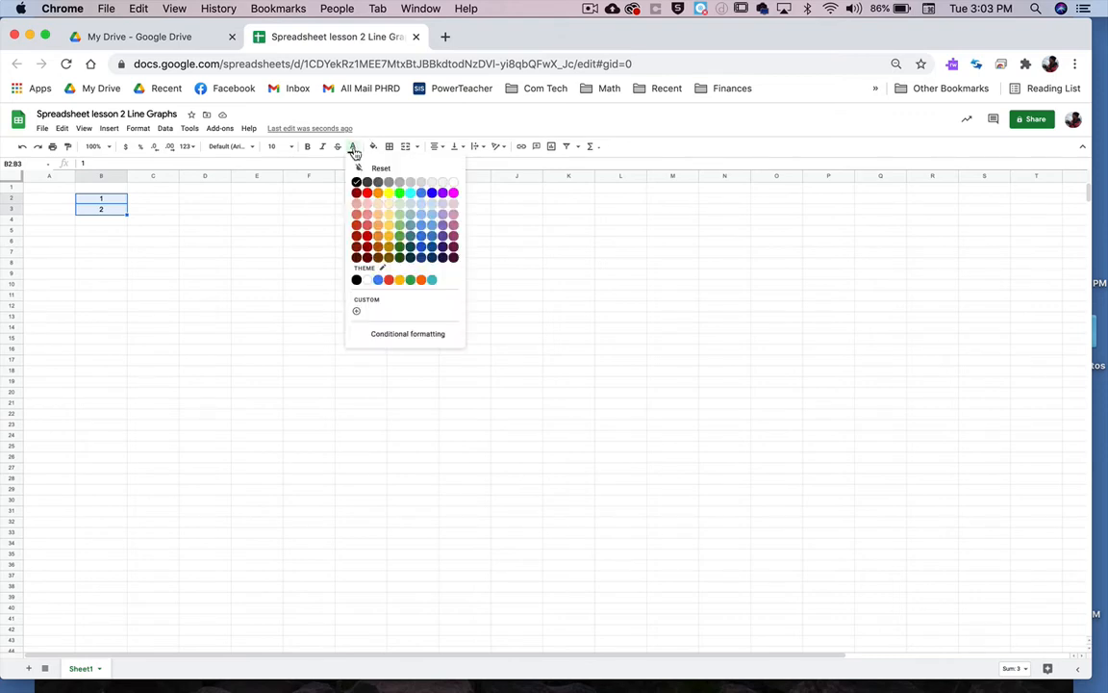
left_click(432, 193)
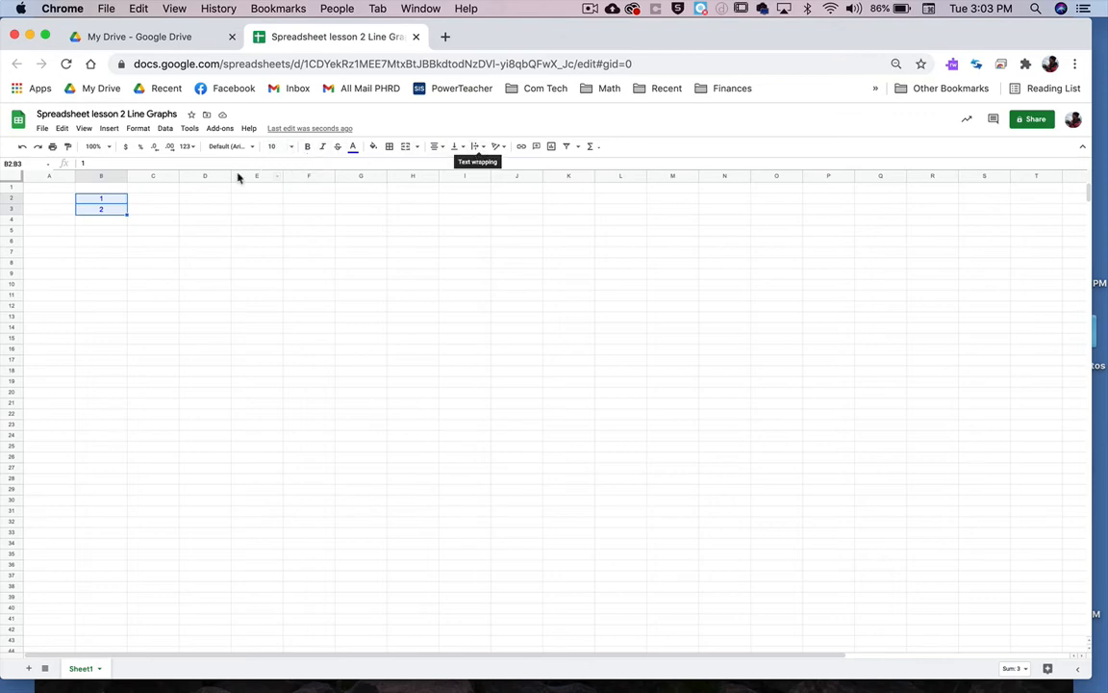
Extend the number series from B2:B3 down to cell B11 with autofill, so it runs from 1 to 10.
left_click(113, 221)
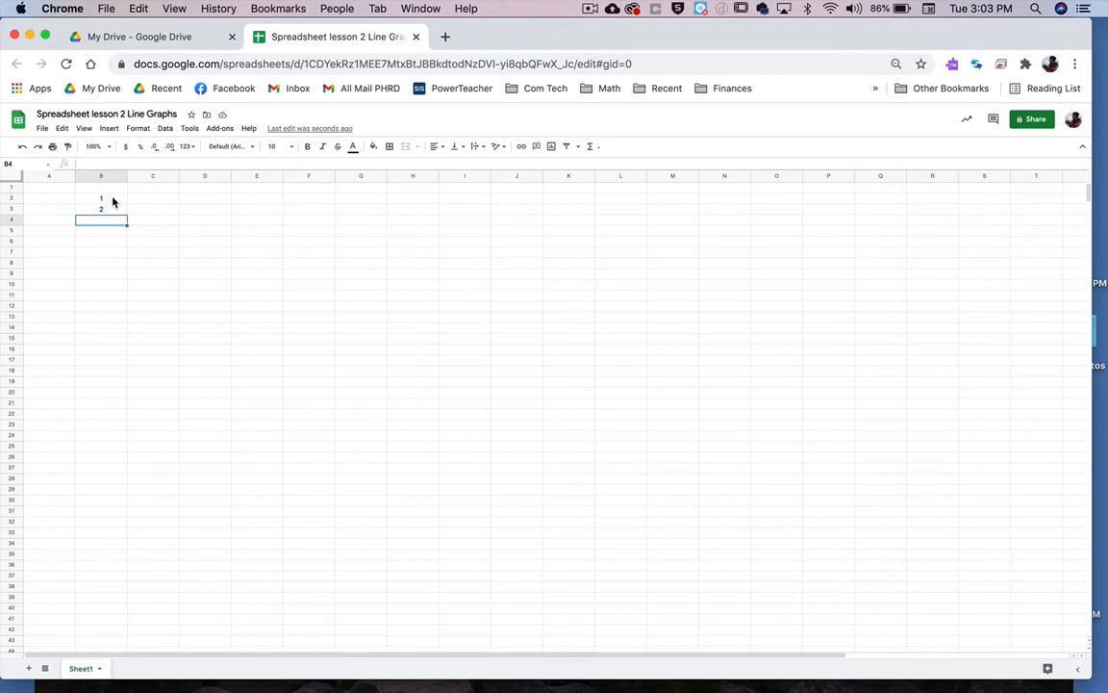
left_click_drag(113, 200, 116, 213)
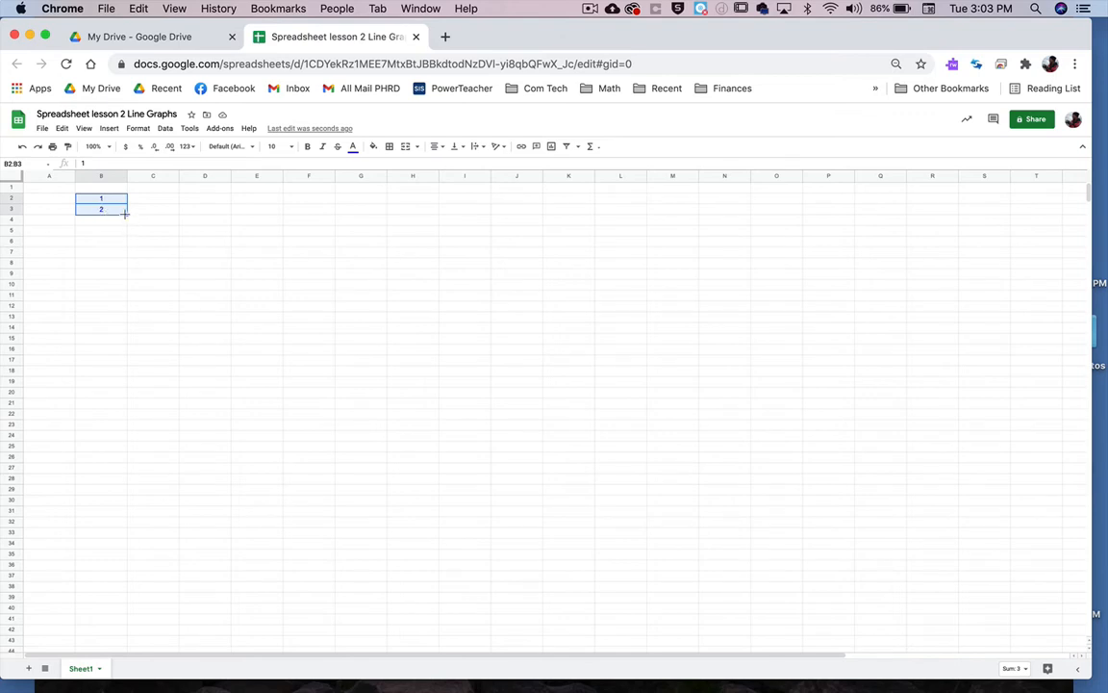
left_click_drag(124, 213, 127, 304)
left_click_drag(127, 304, 109, 298)
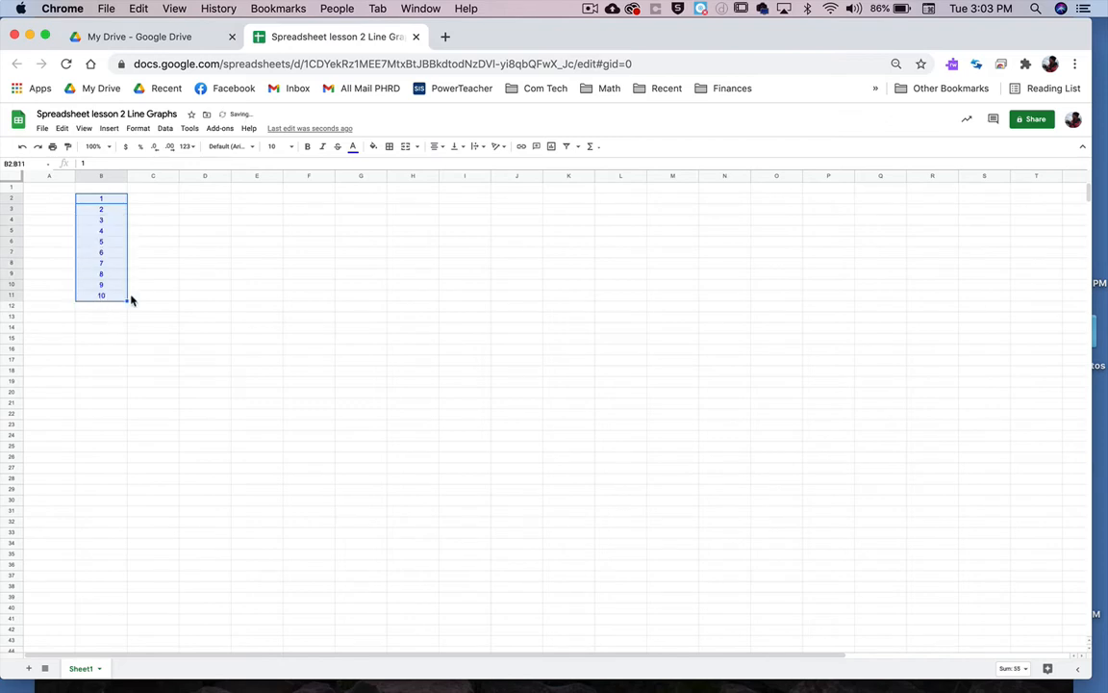
left_click(148, 297)
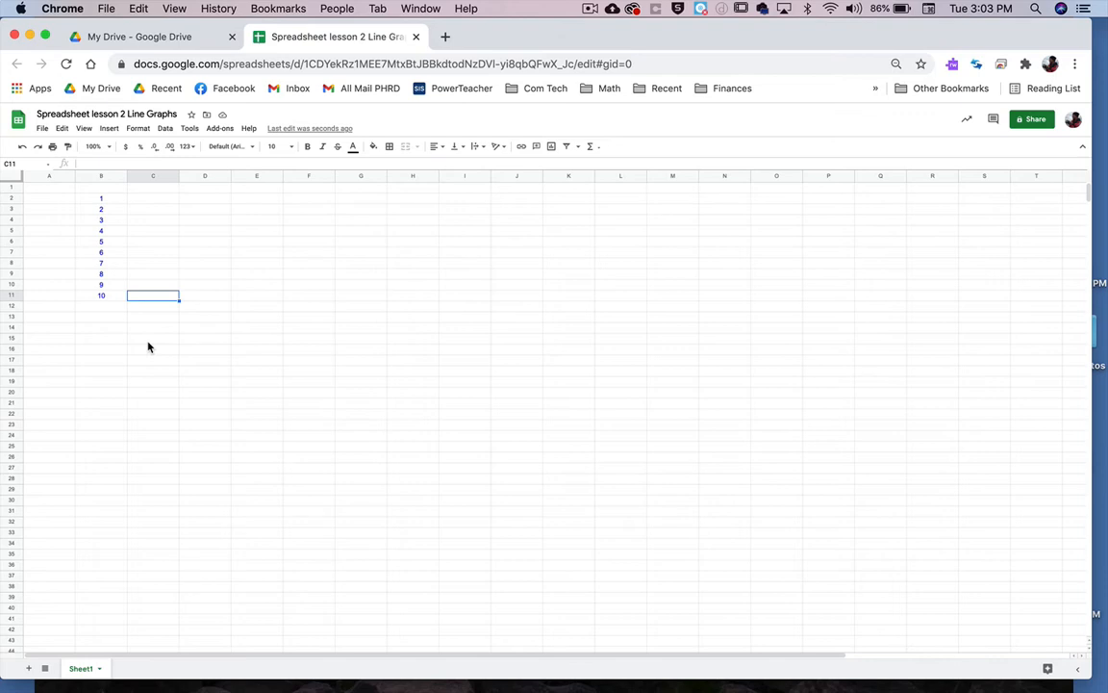
Enter the label "Test #1" in cell C2.
left_click(142, 200)
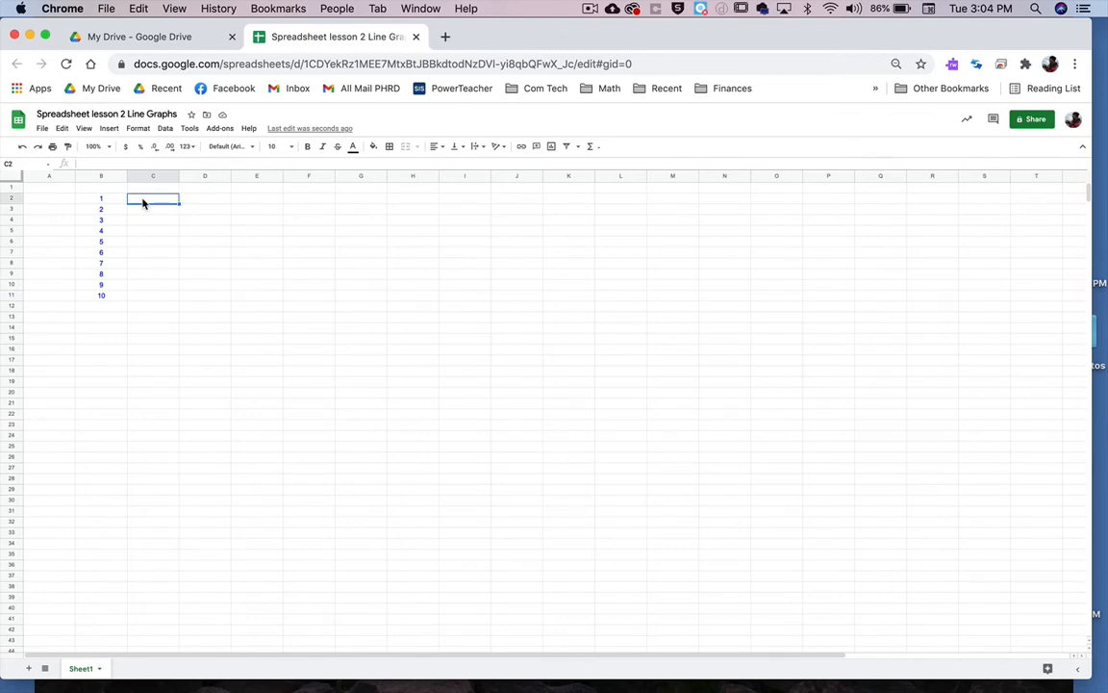
type("Test #1")
left_click(142, 212)
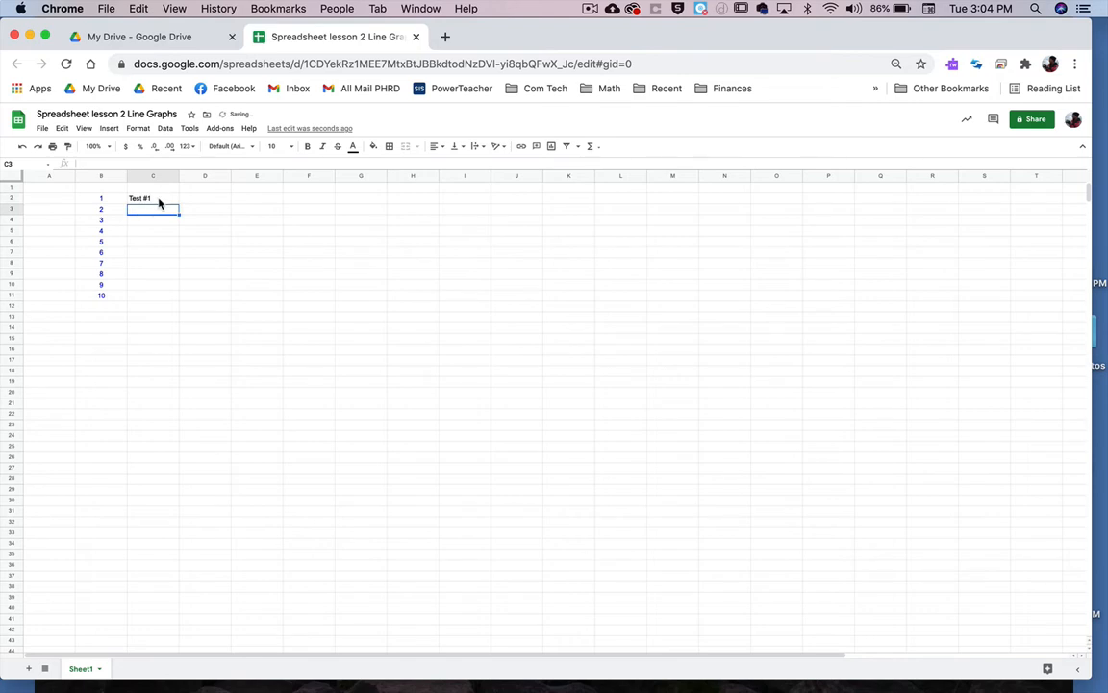
Right-align the "Test #1" label in cell C2 and make it italic.
left_click(160, 201)
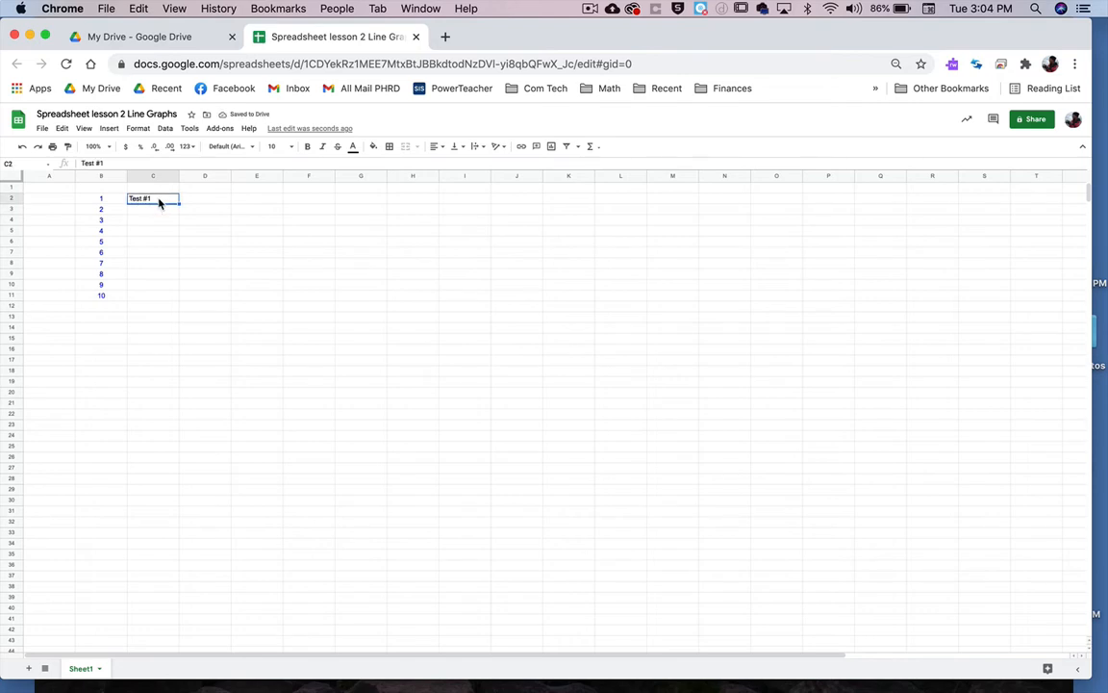
left_click(437, 149)
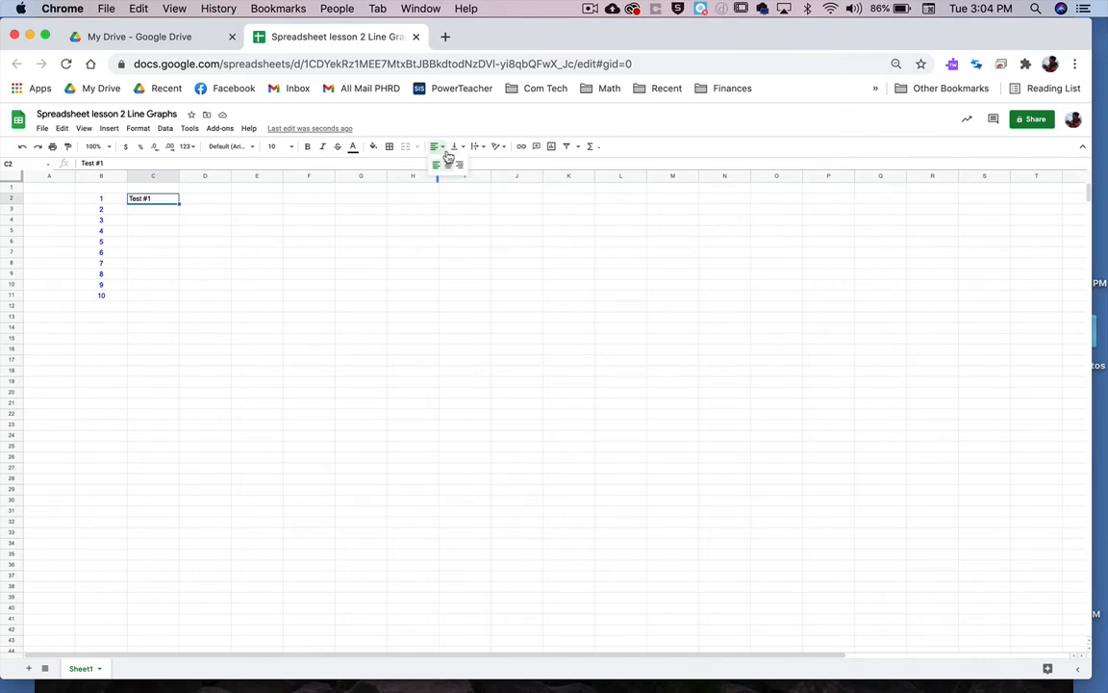
left_click(459, 163)
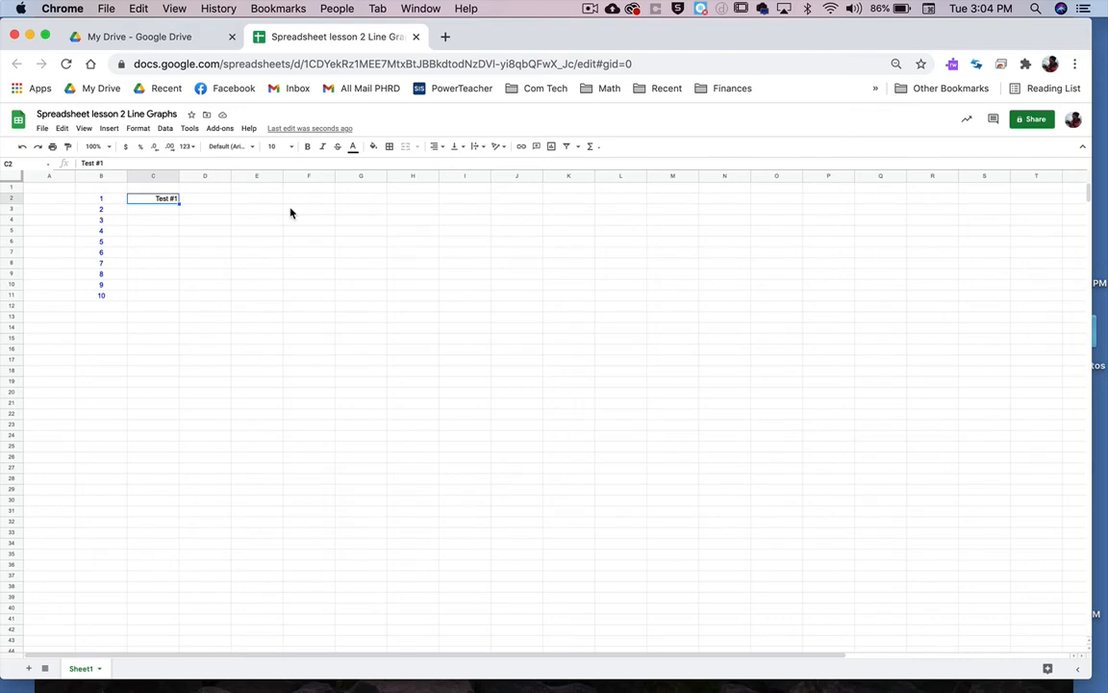
left_click(323, 149)
Try a light magenta fill on the empty cell G2 and undo it.
left_click(374, 148)
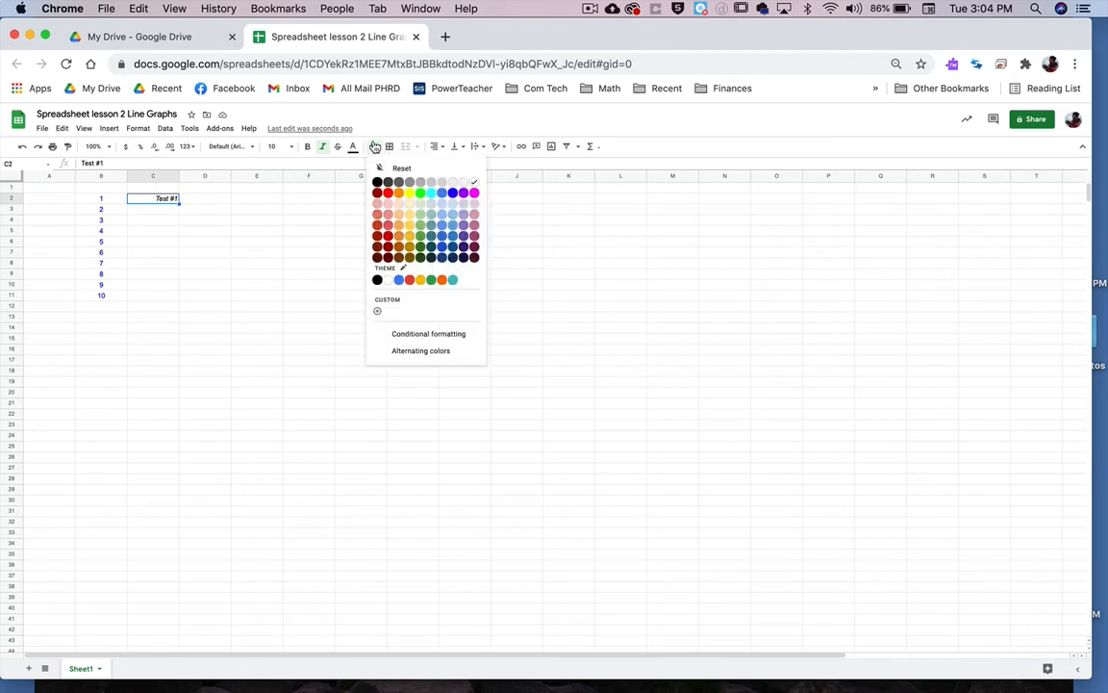
left_click(354, 199)
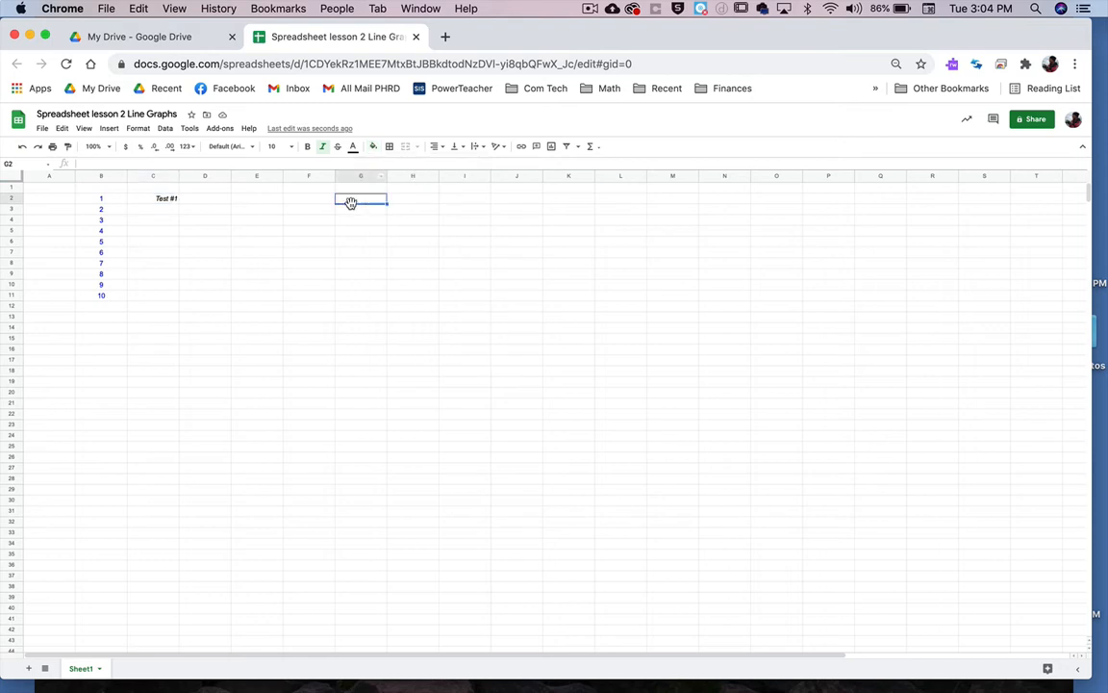
left_click(373, 150)
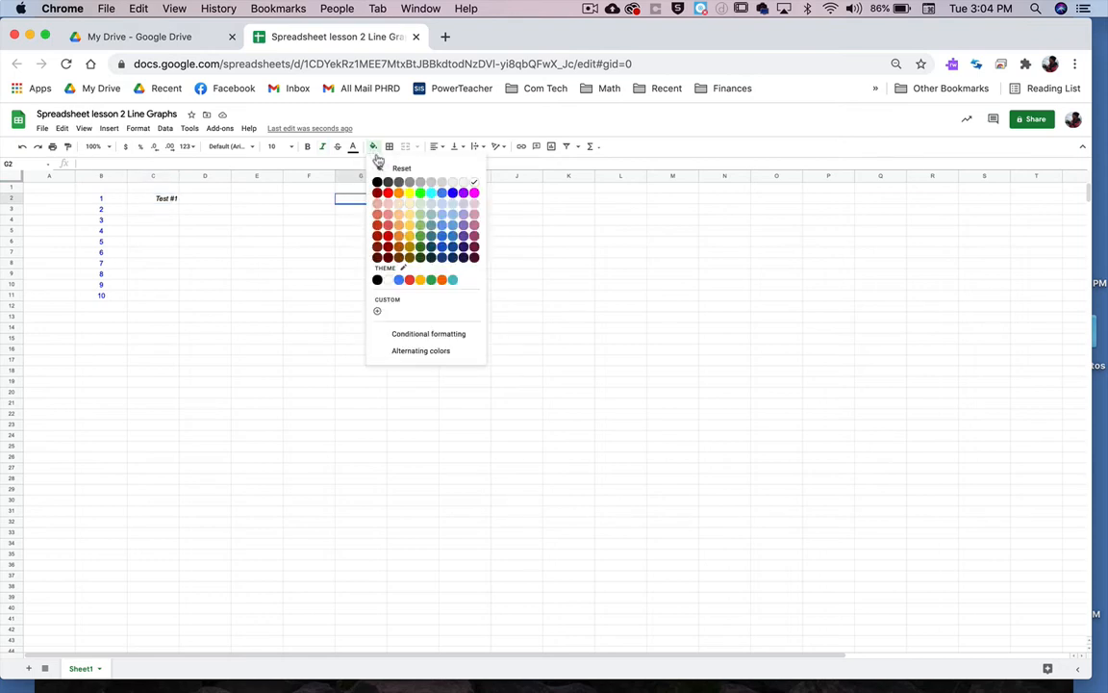
left_click(474, 204)
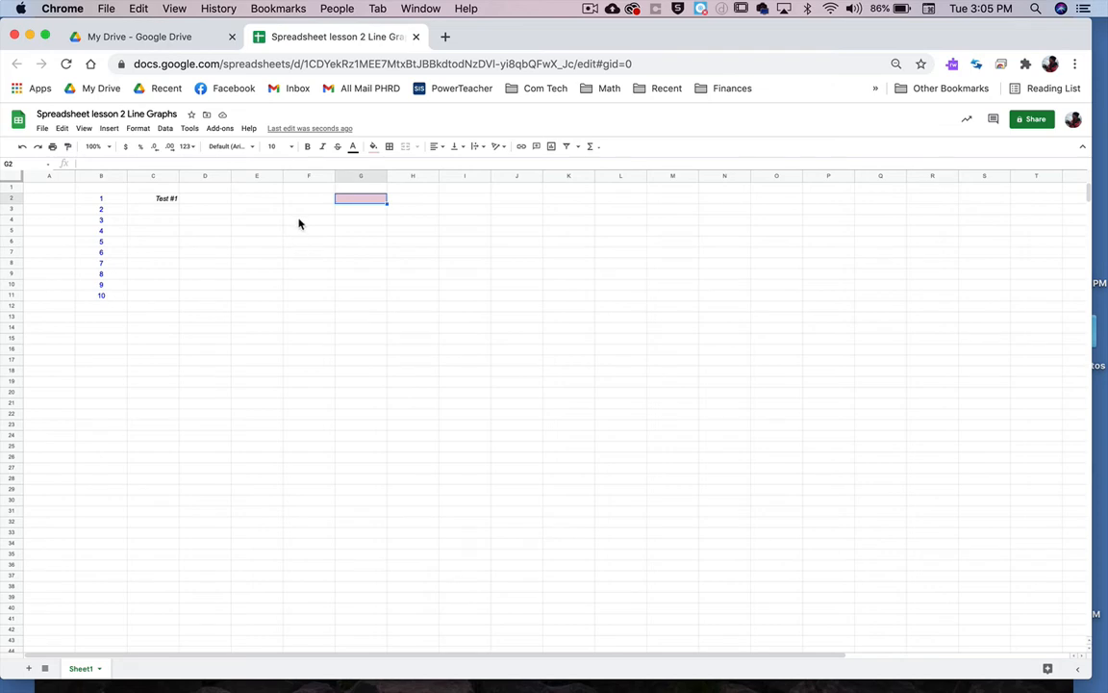
left_click(24, 149)
Fill the "Test #1" cell C2 with light magenta.
left_click(152, 198)
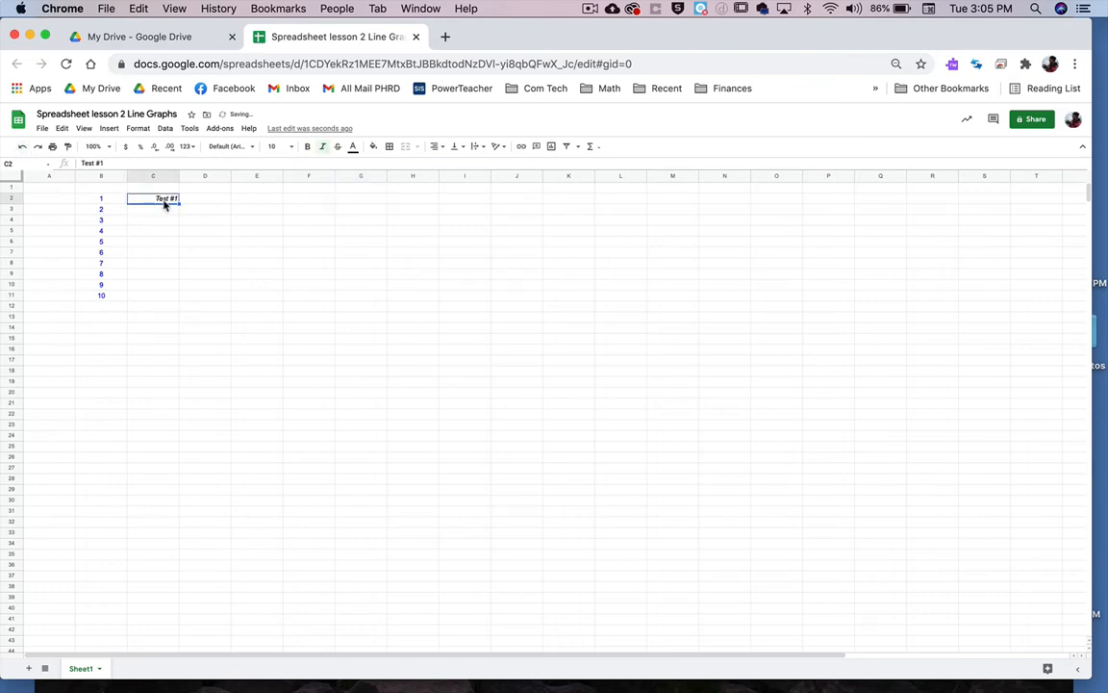
left_click(373, 147)
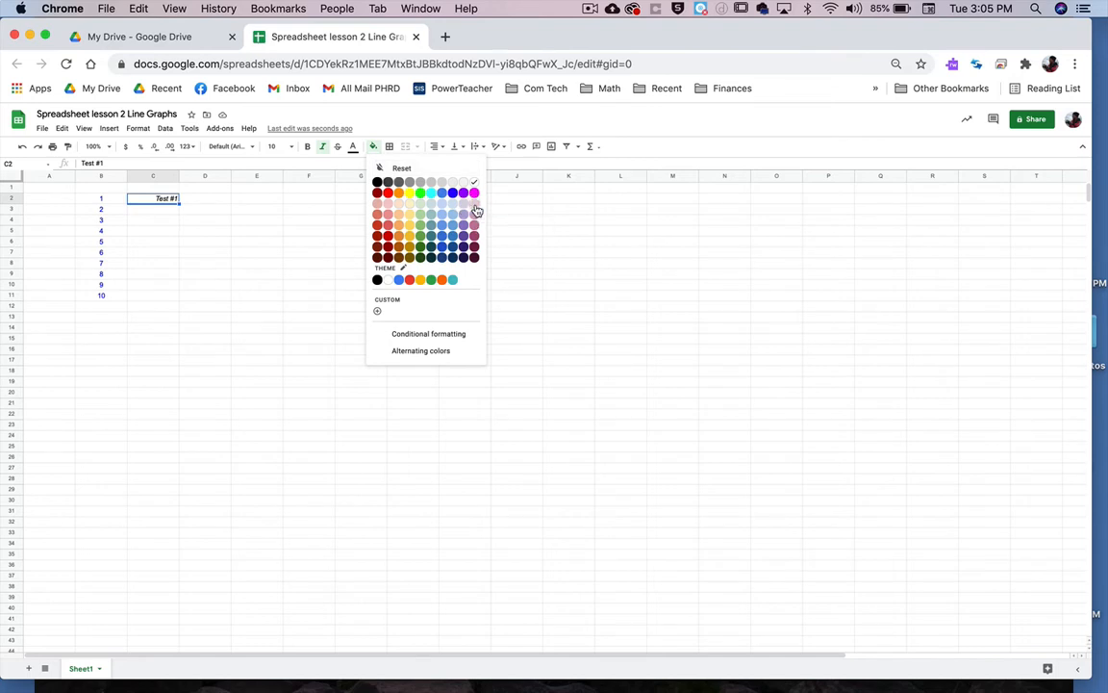
left_click(474, 204)
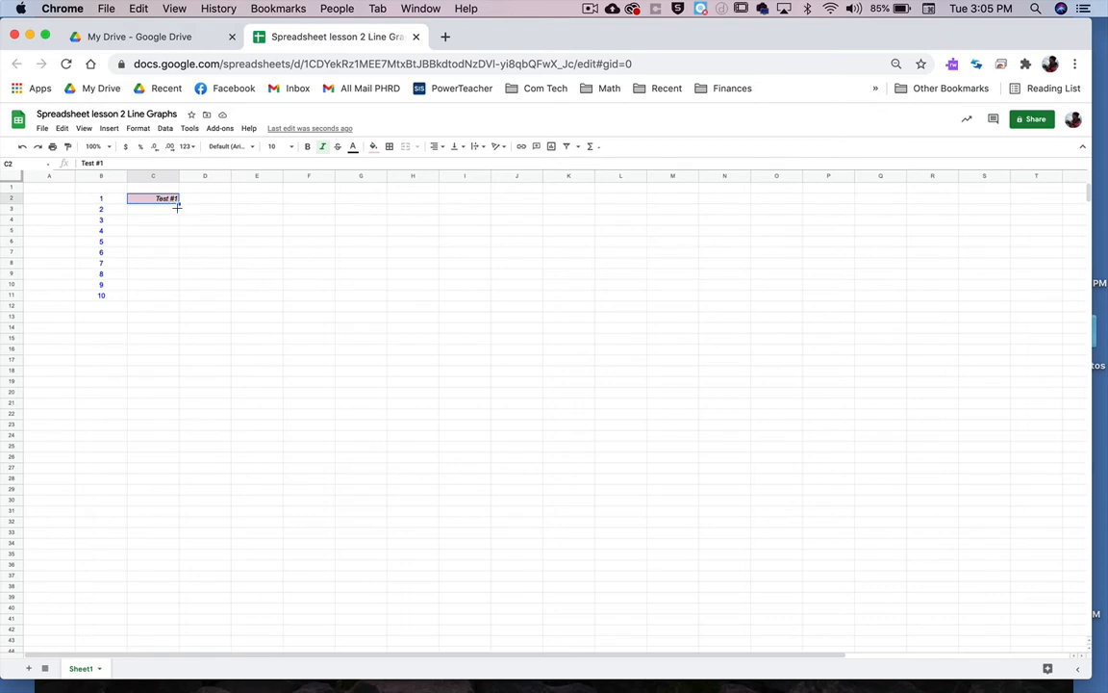
Try autofilling the C2 label down to C11, undo it, and extend the series only to "Test #2" in C3.
left_click_drag(178, 201, 182, 295)
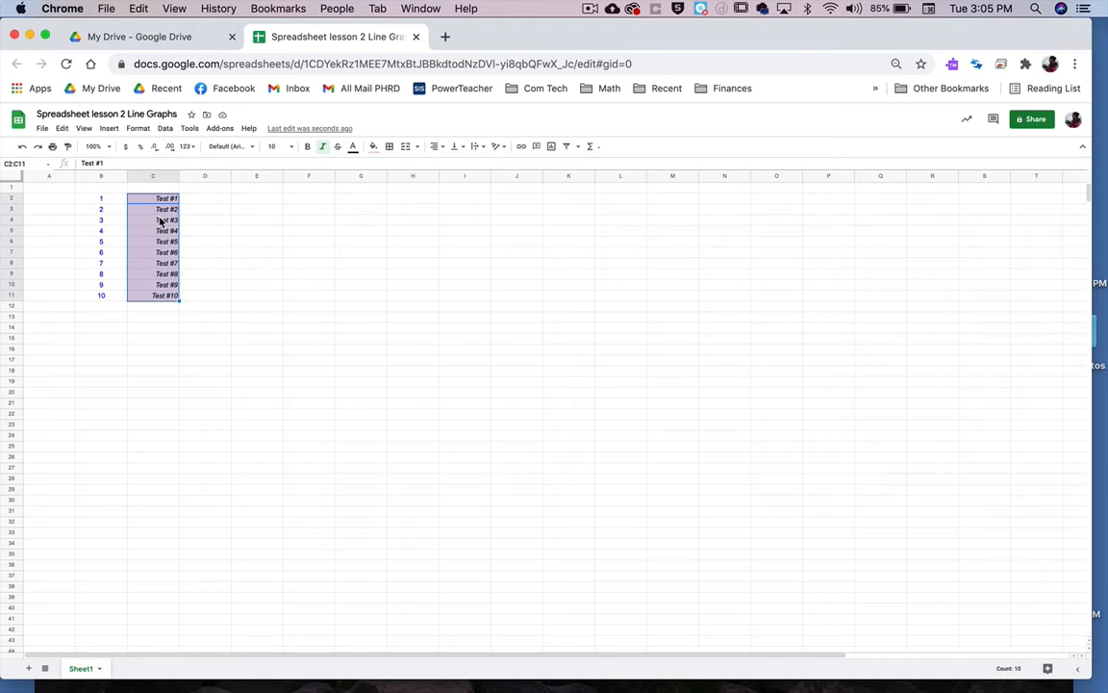
key("super+z")
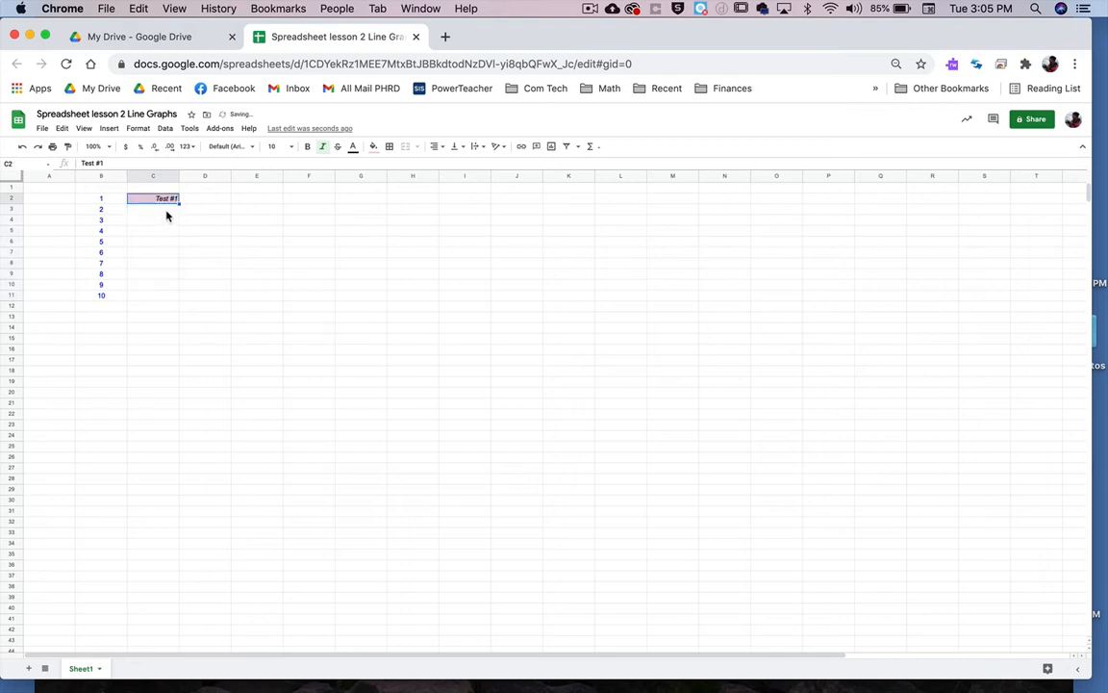
left_click_drag(177, 203, 178, 209)
left_click(173, 209)
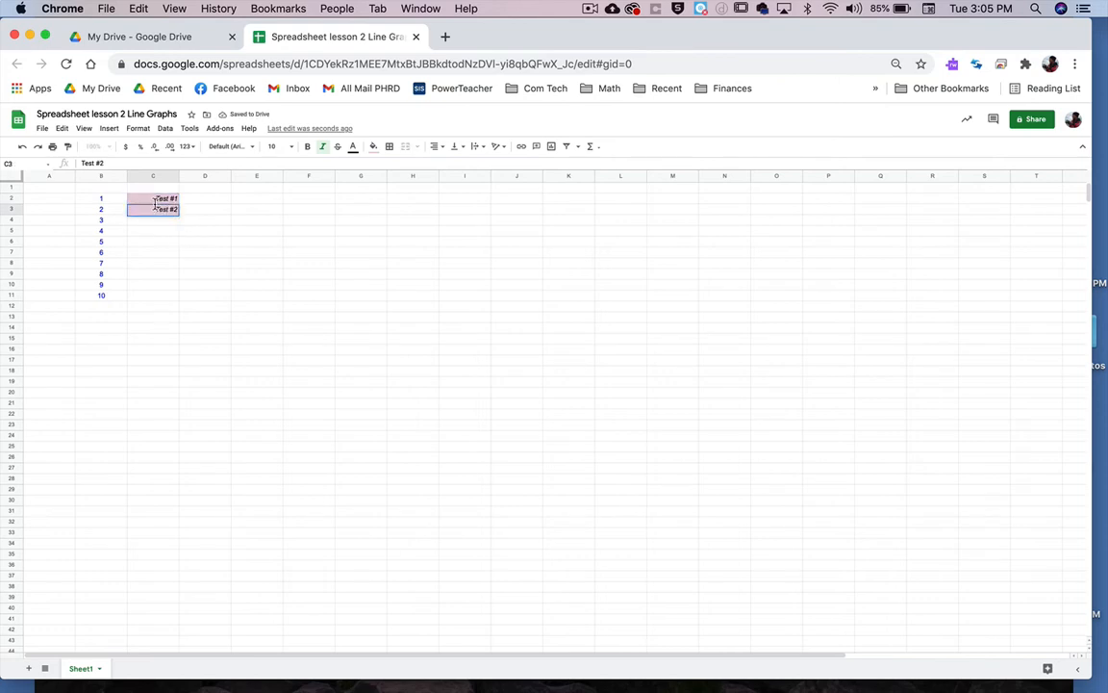
left_click(146, 201)
left_click_drag(145, 204, 149, 213)
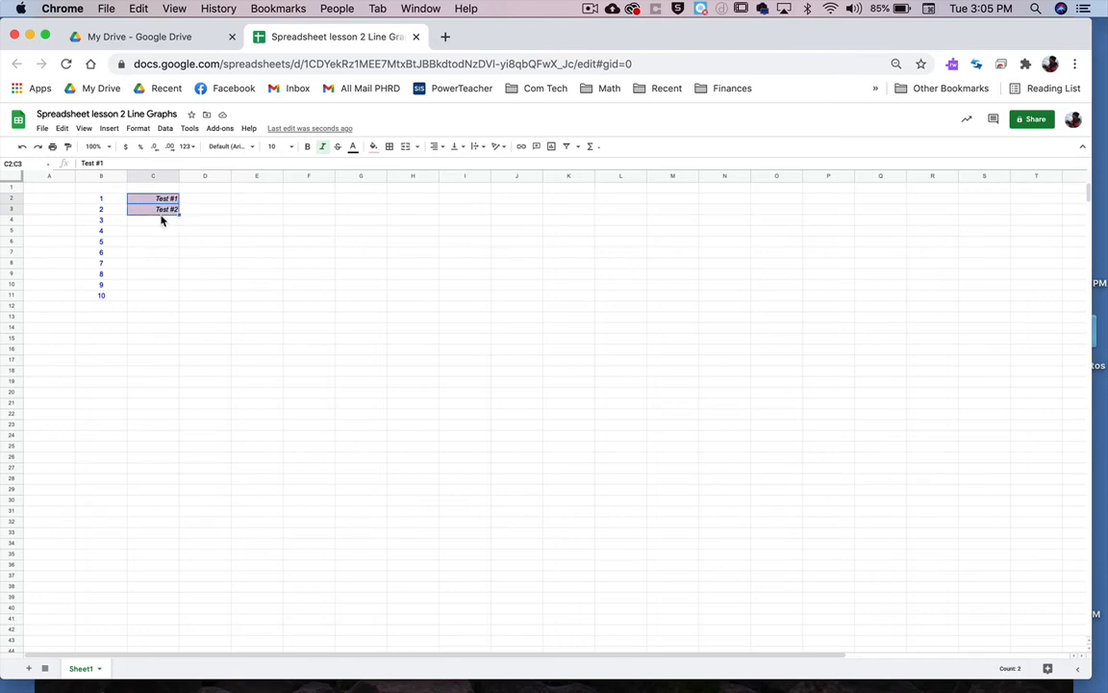
Try an odd-numbered series by changing C3 to "Test #3" and autofilling C2:C3 to C11, and undo back to only C2.
left_click(159, 210)
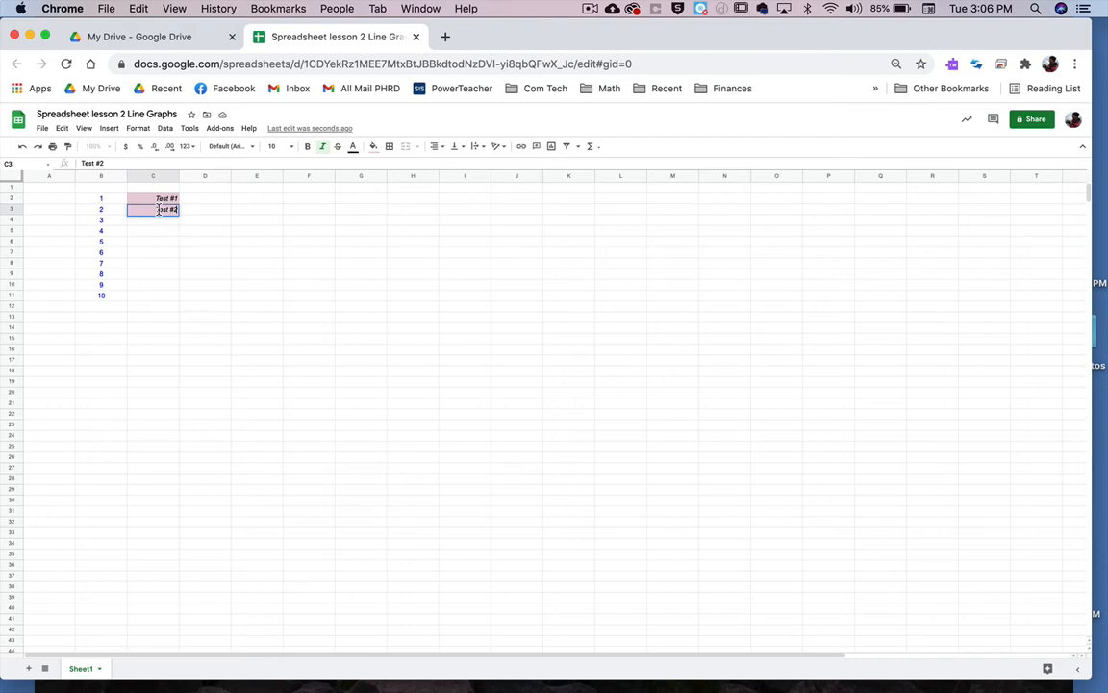
key("BackSpace")
type("3")
left_click_drag(164, 199, 165, 211)
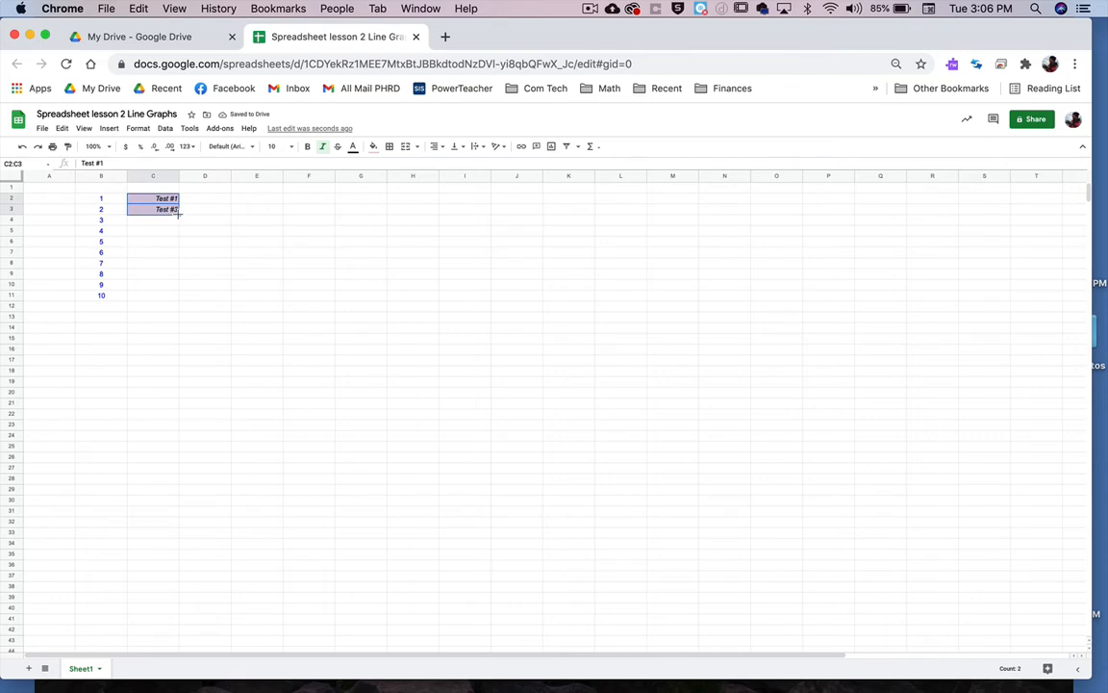
left_click_drag(178, 214, 181, 298)
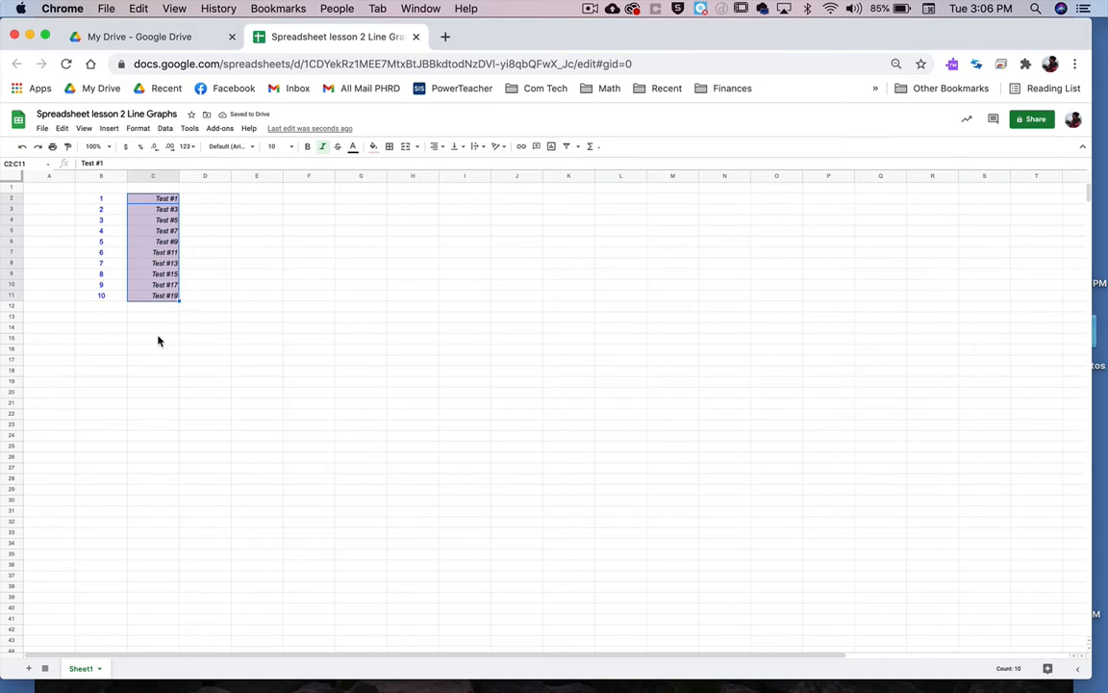
key("super+z")
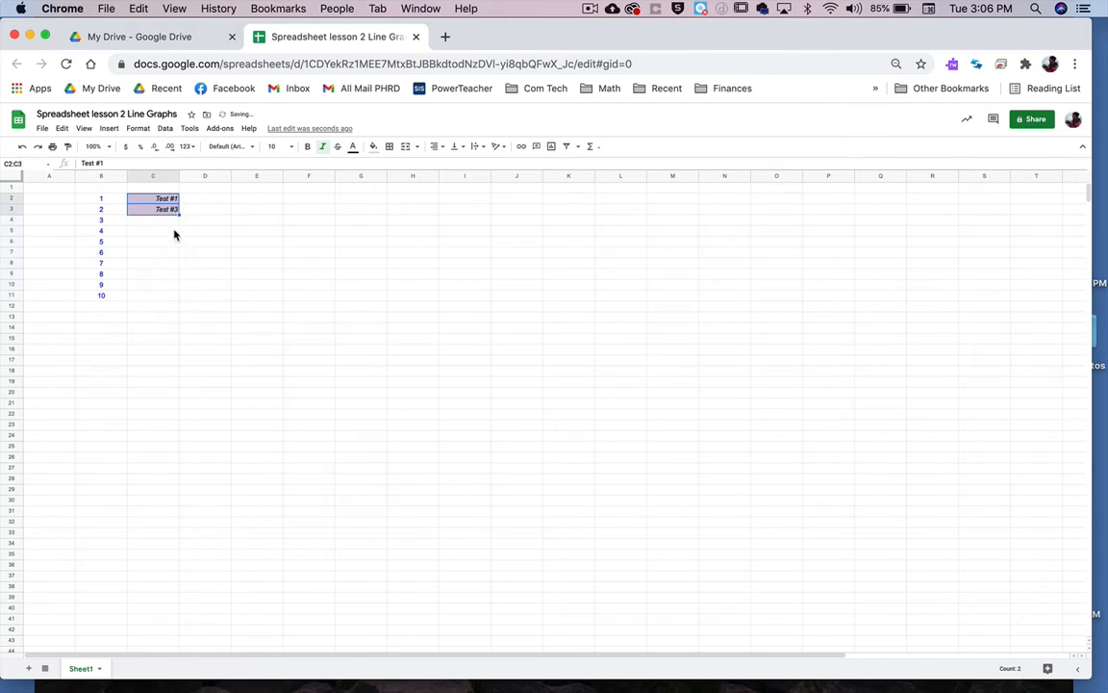
key("super+z")
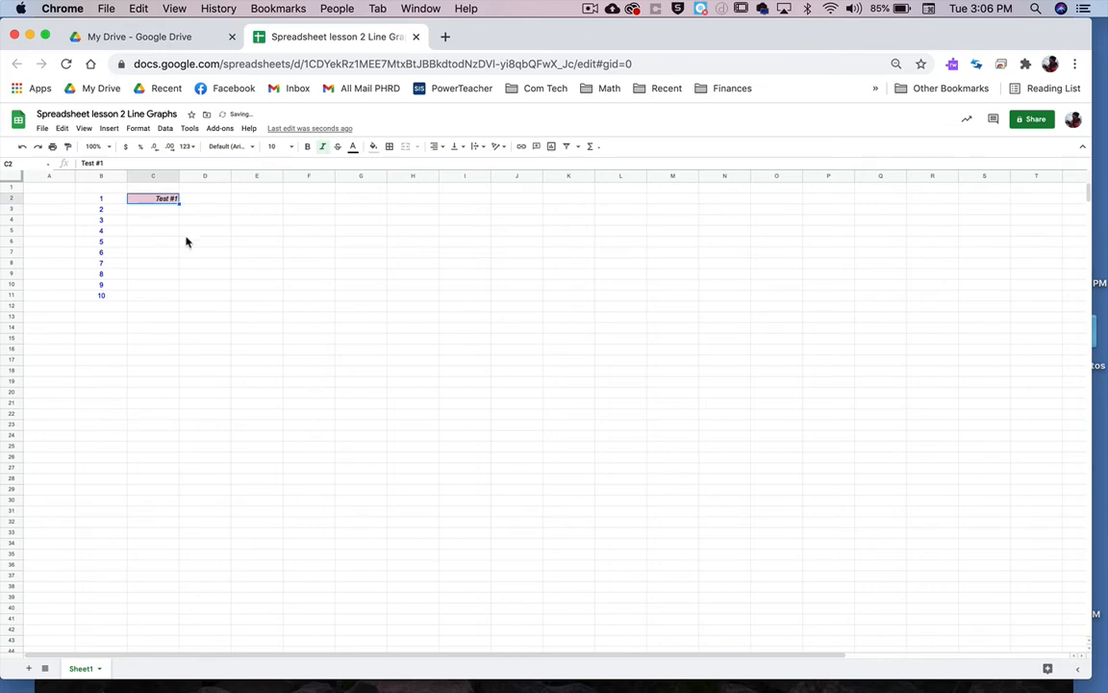
Autofill the "Test #1" label from C2 down to C11, so the labels run to "Test #10".
left_click_drag(178, 203, 178, 292)
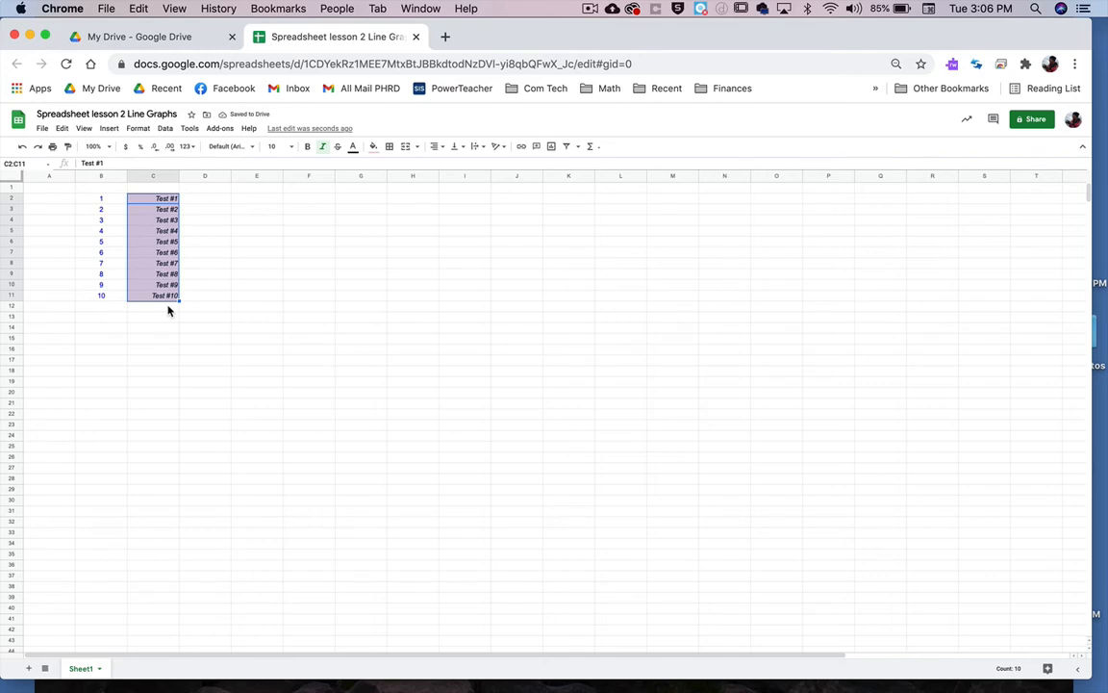
Enter the student's first name in possessive form followed by "Marks" as the column header in cell D1.
left_click(208, 191)
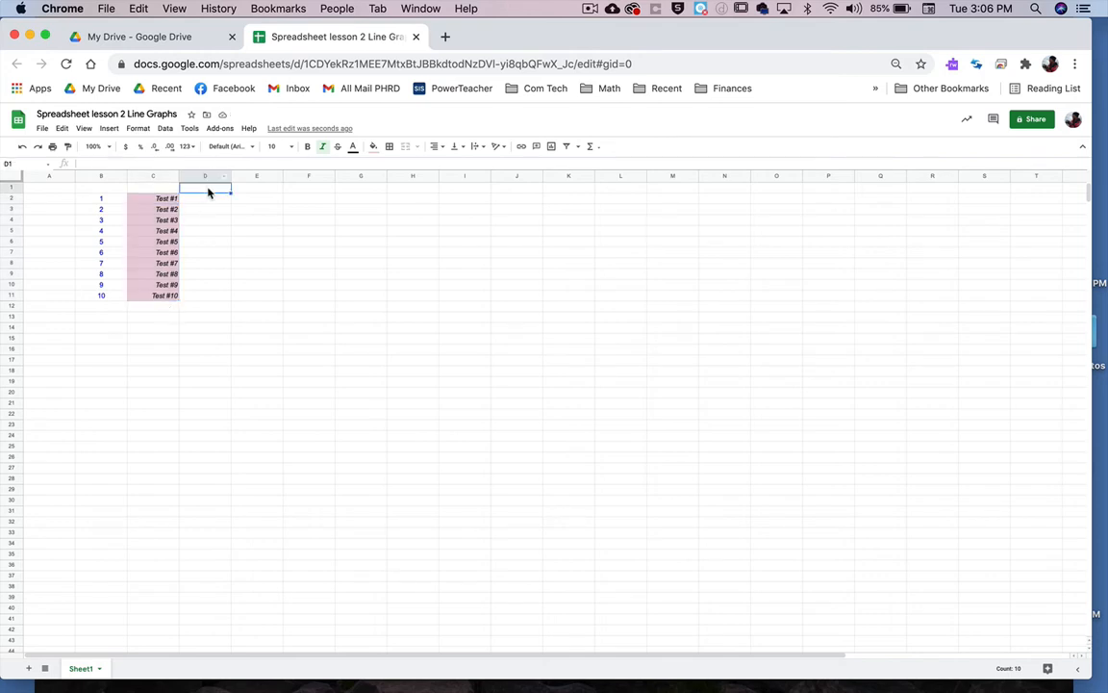
type("Bob's Marks")
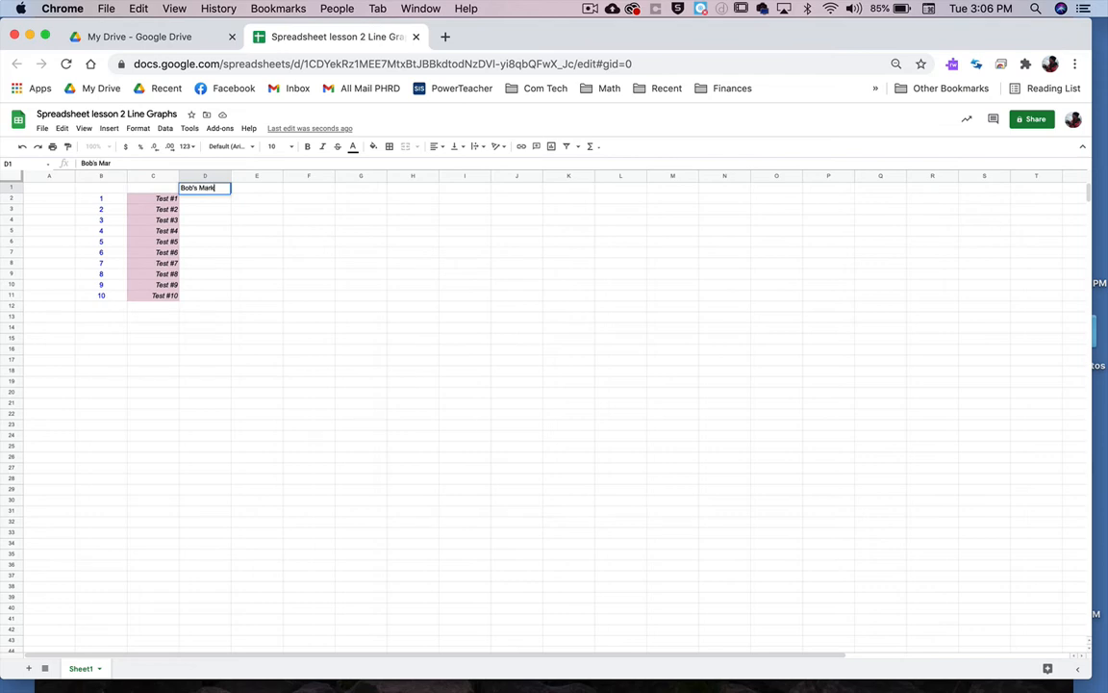
key("Return")
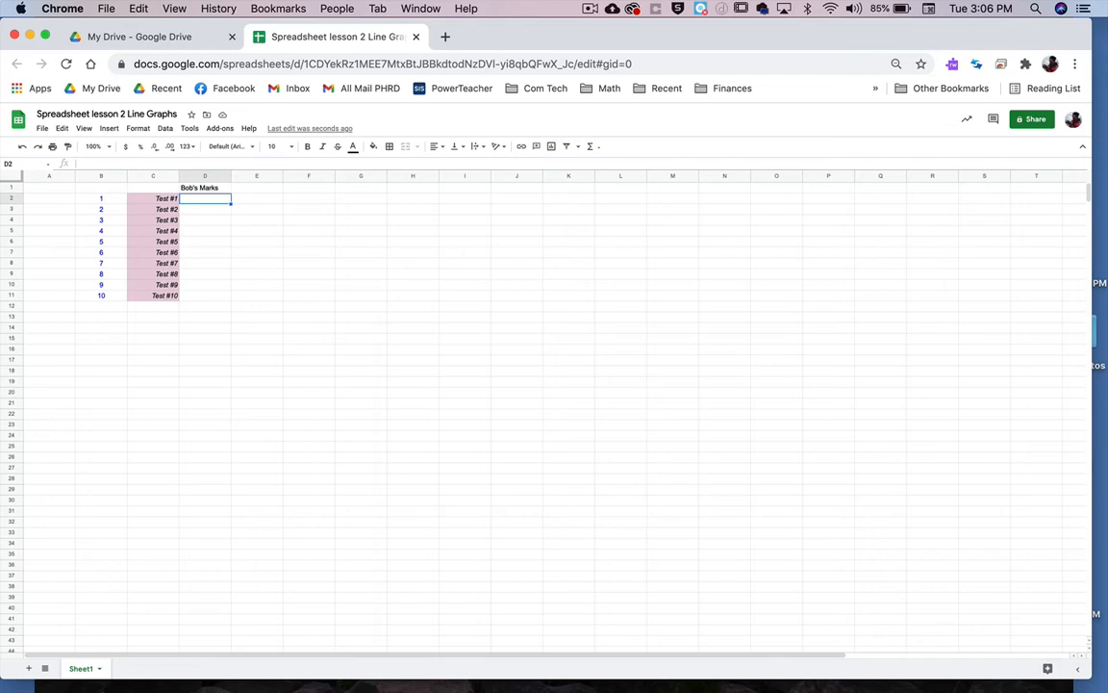
Enter 4 in D2 and 8 in D3, and autofill the marks down to D11 in steps of 4, up to 40.
type("4")
key("Return")
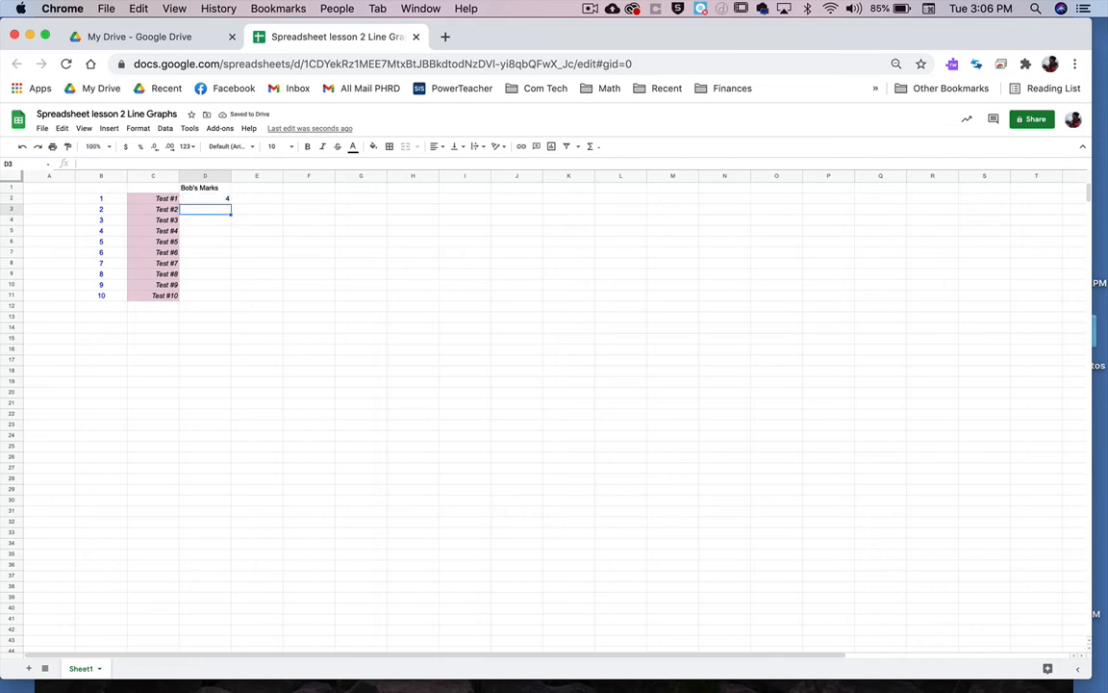
type("8")
key("Return")
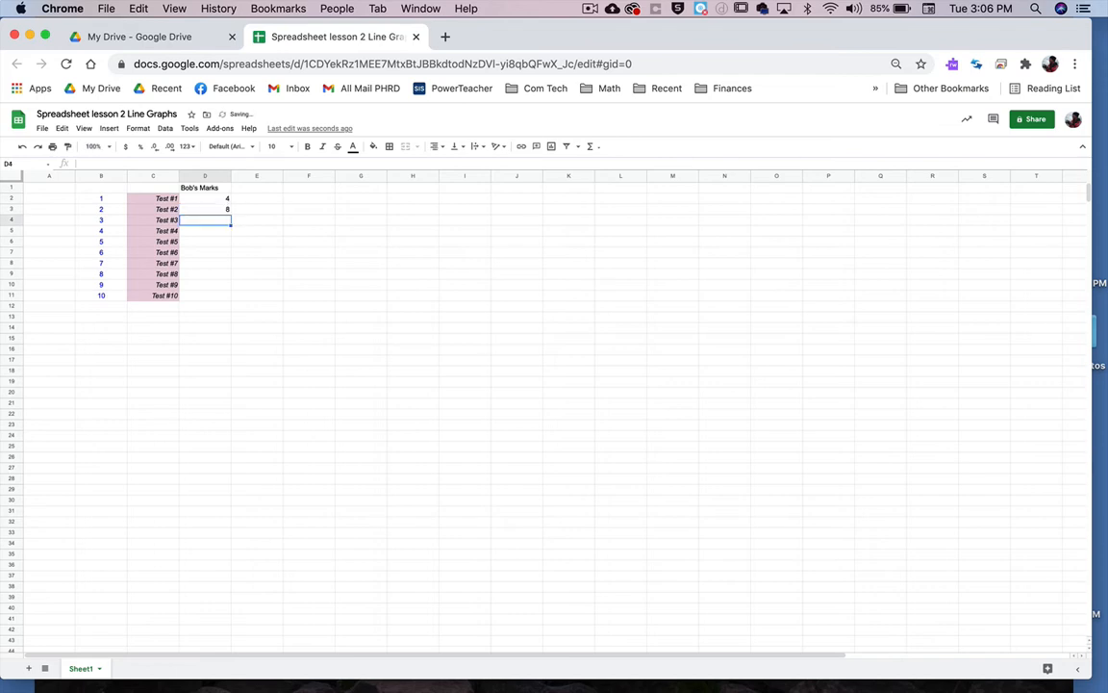
left_click_drag(199, 200, 228, 297)
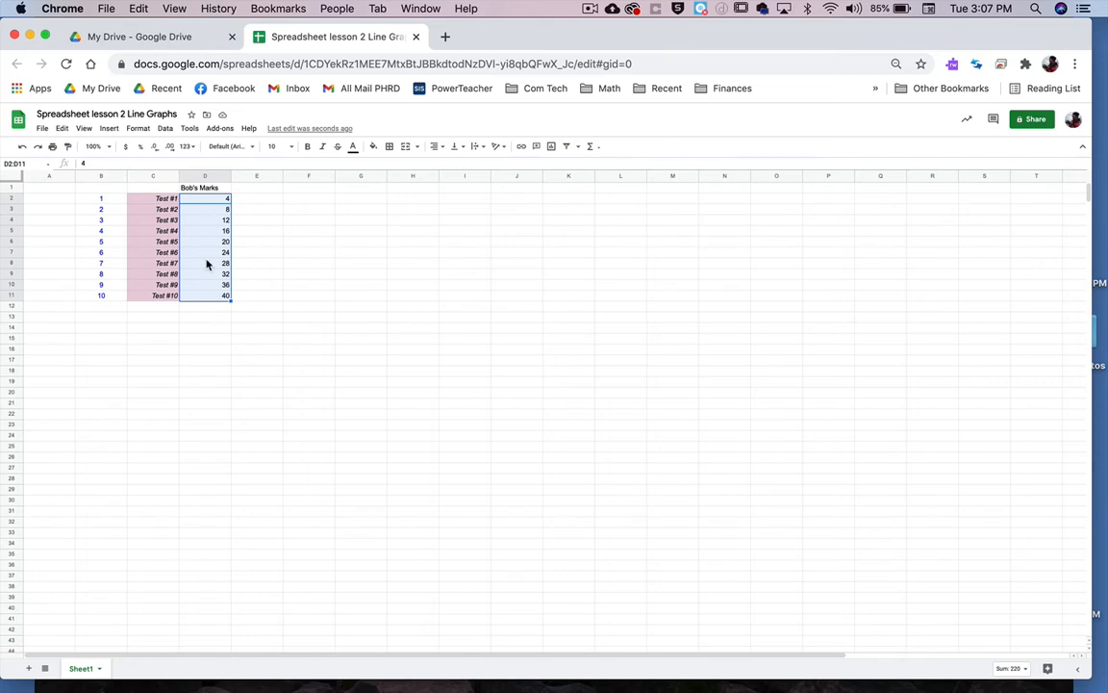
Insert an AVERAGE formula for the marks in D2:D11 into cell D12.
left_click(593, 148)
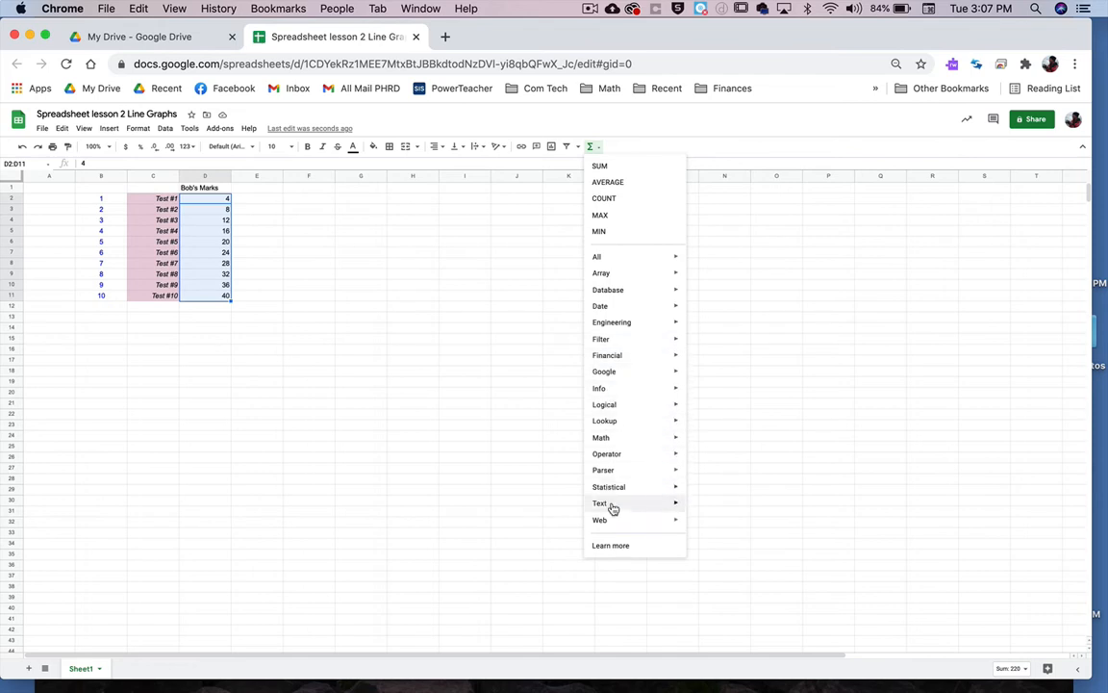
mouse_move(615, 527)
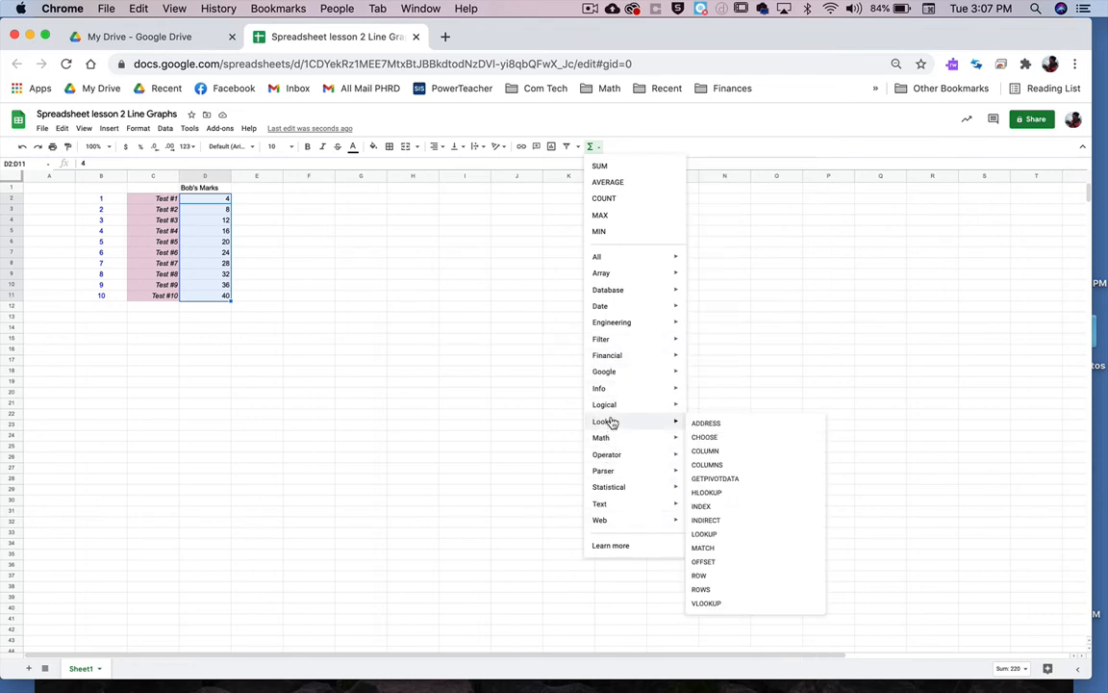
mouse_move(614, 406)
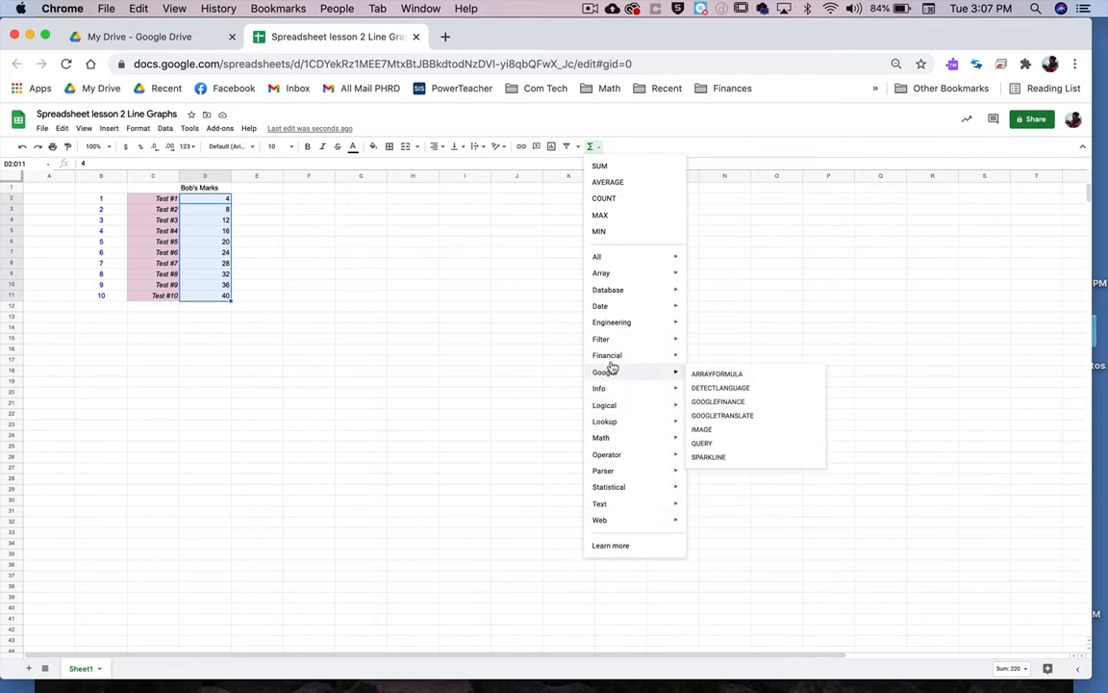
mouse_move(610, 358)
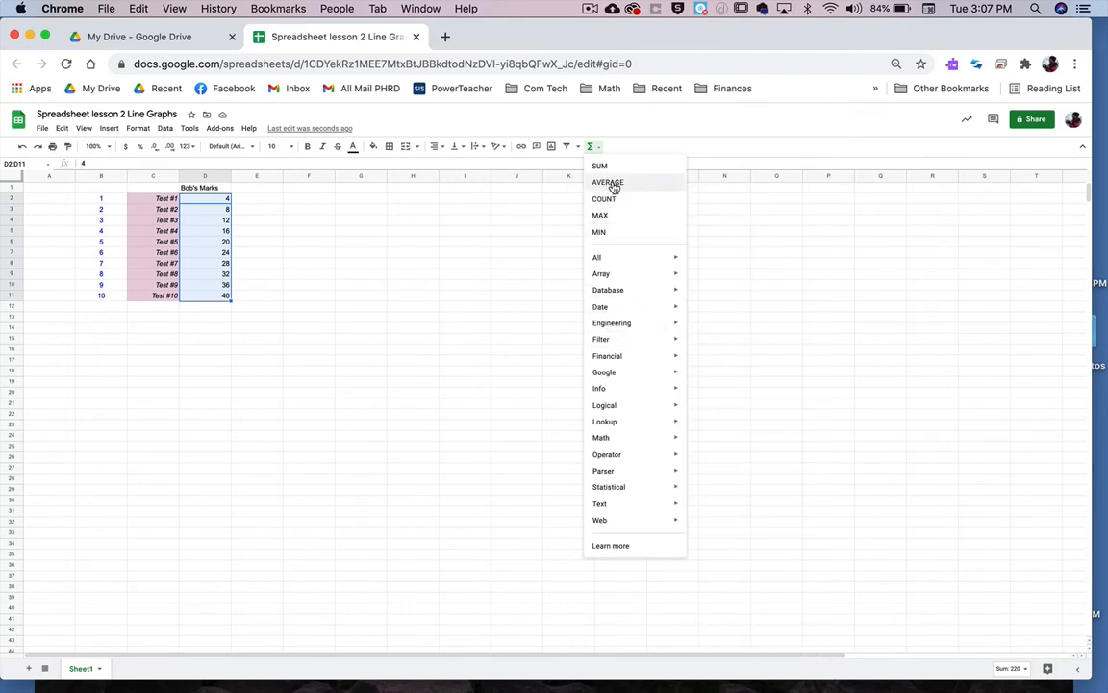
left_click(608, 183)
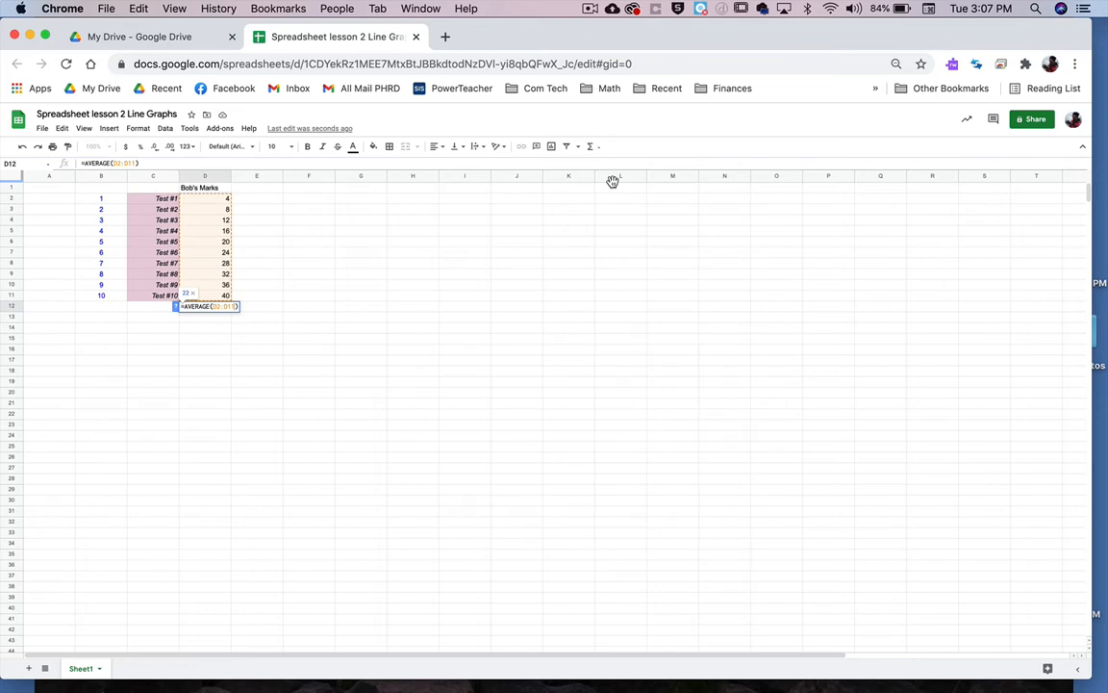
key("Return")
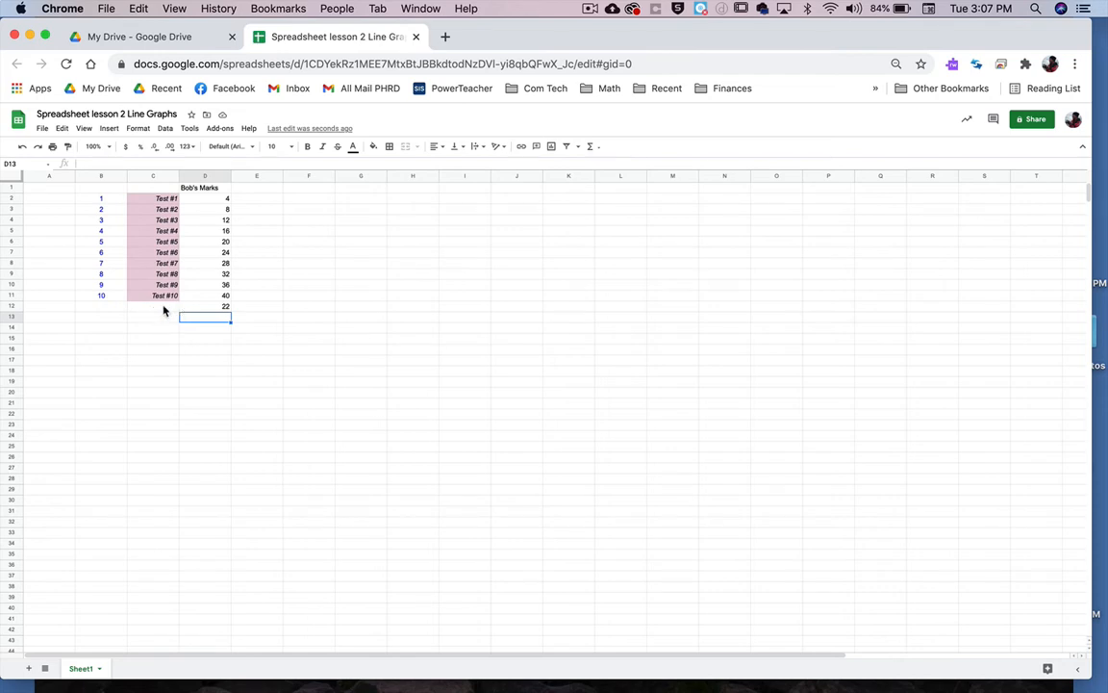
Move the average formula from D12 down to D13 and set its font size to 18.
left_click(199, 307)
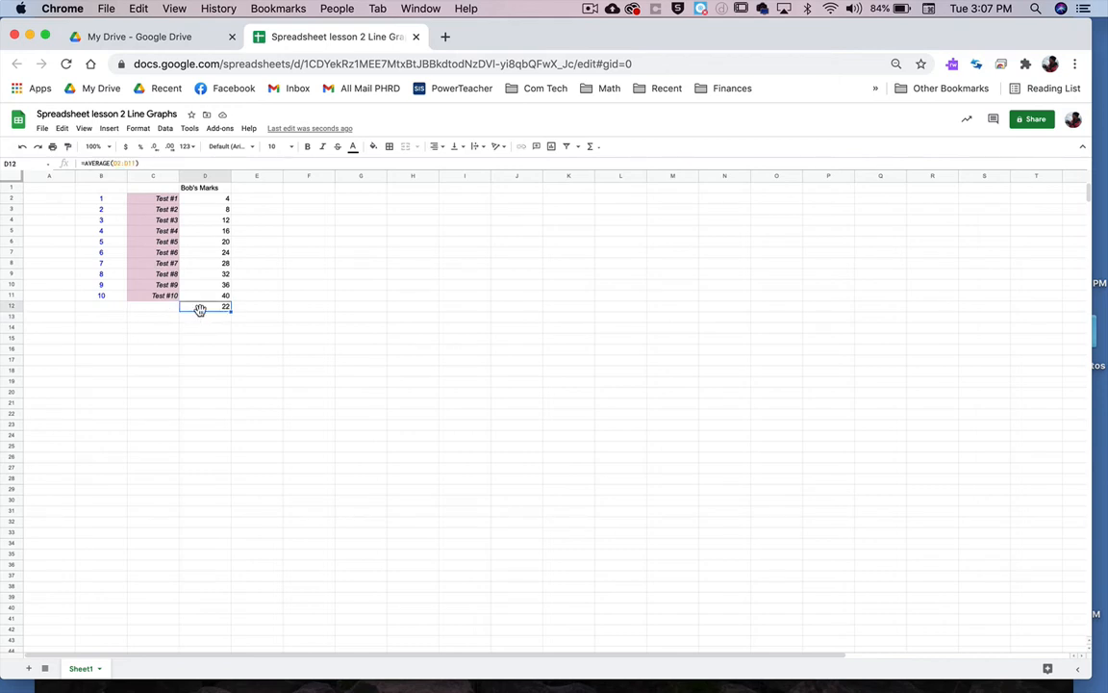
left_click_drag(200, 313, 202, 321)
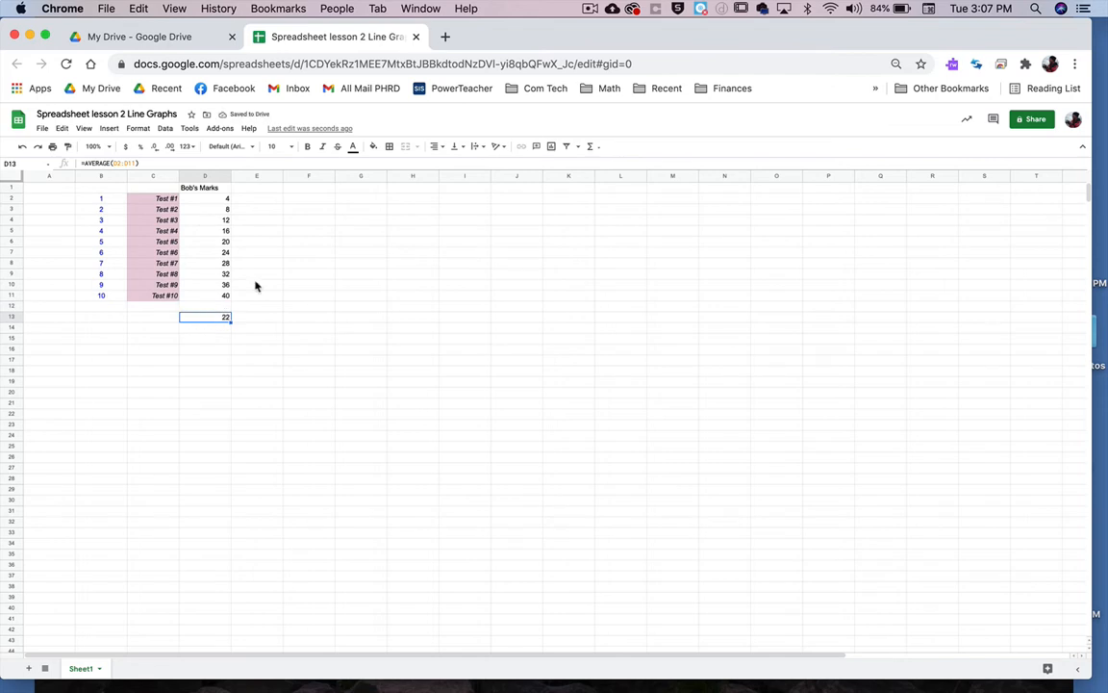
left_click(292, 150)
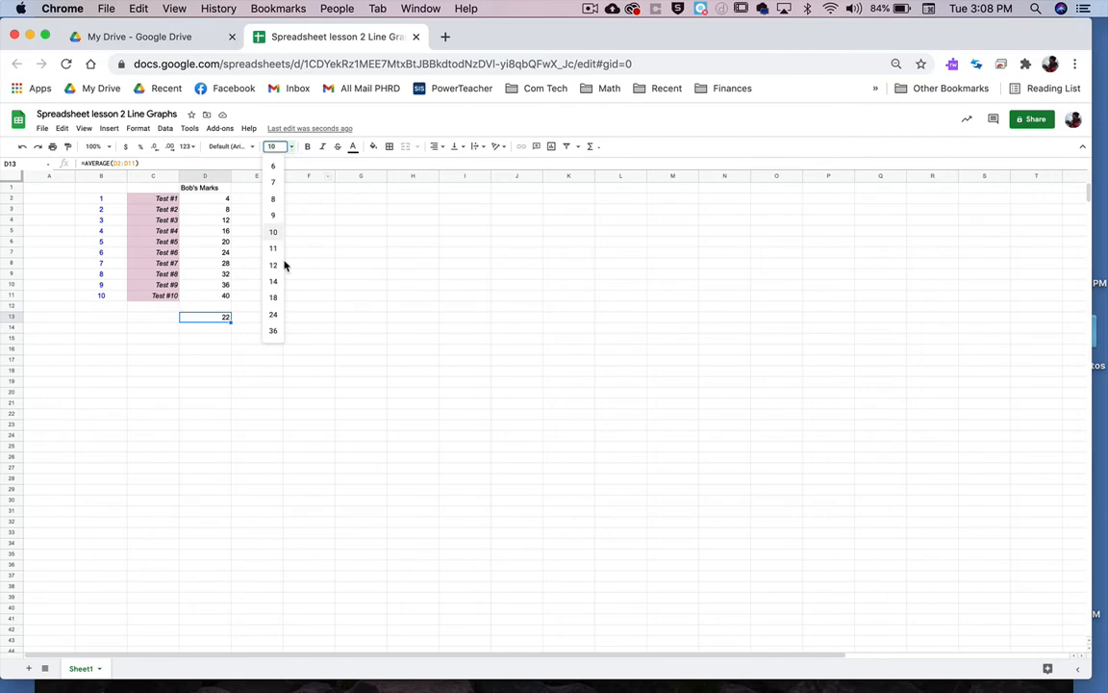
left_click(272, 297)
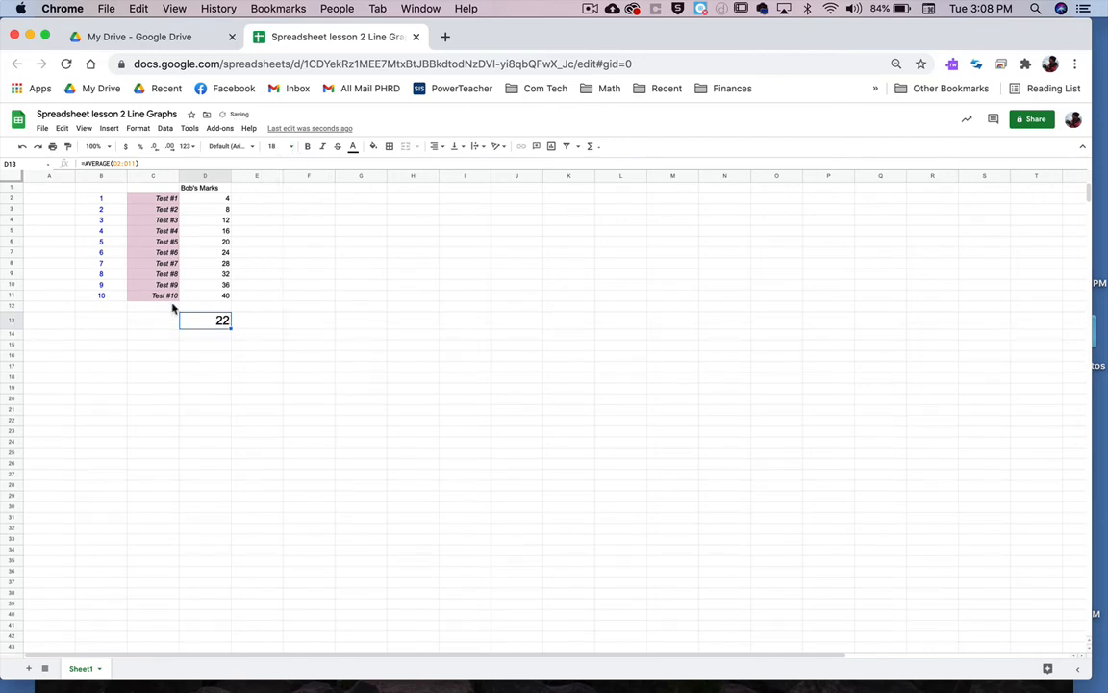
Enter the label "Avg" in cell C13 beside the average.
left_click(149, 325)
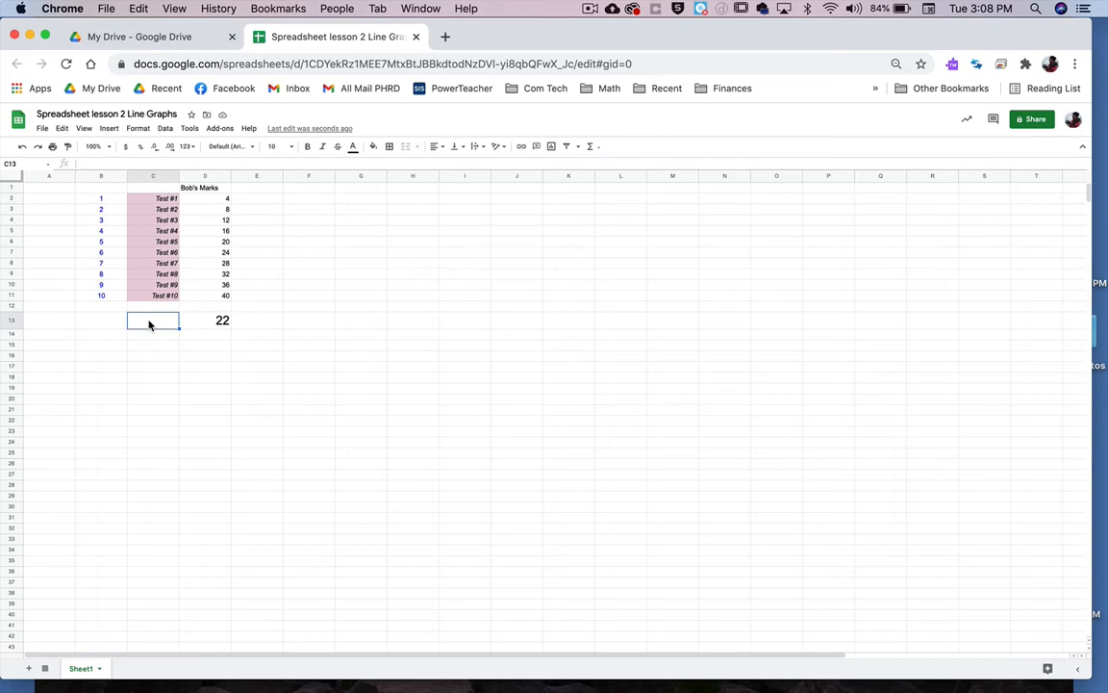
type("Avg")
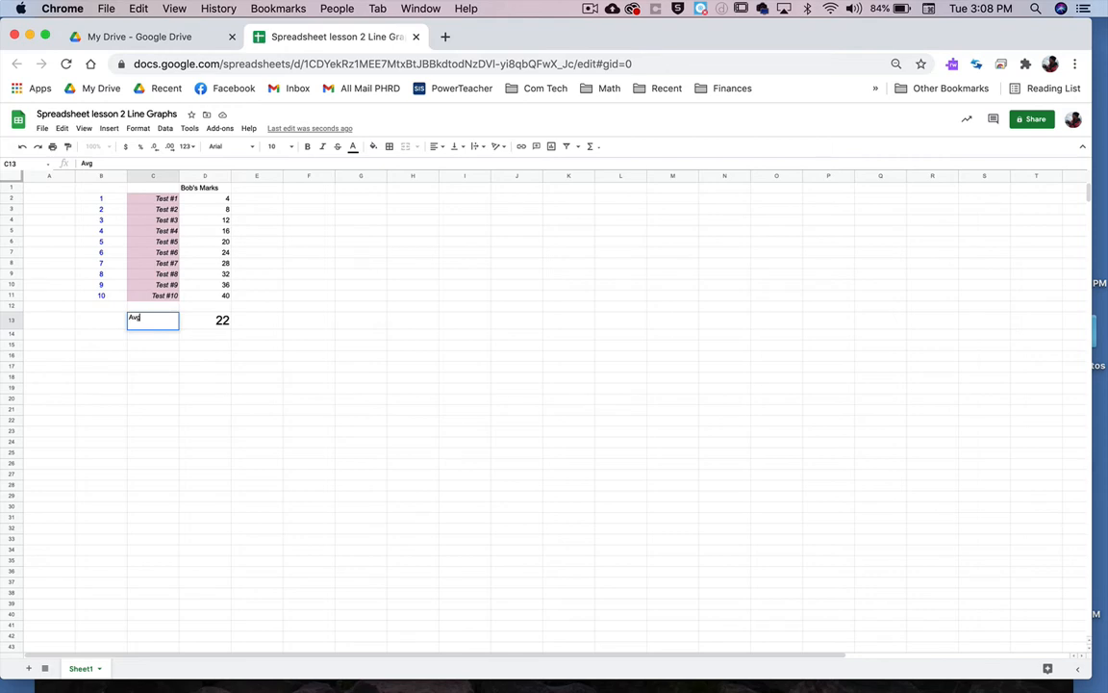
key("Return")
key("Up")
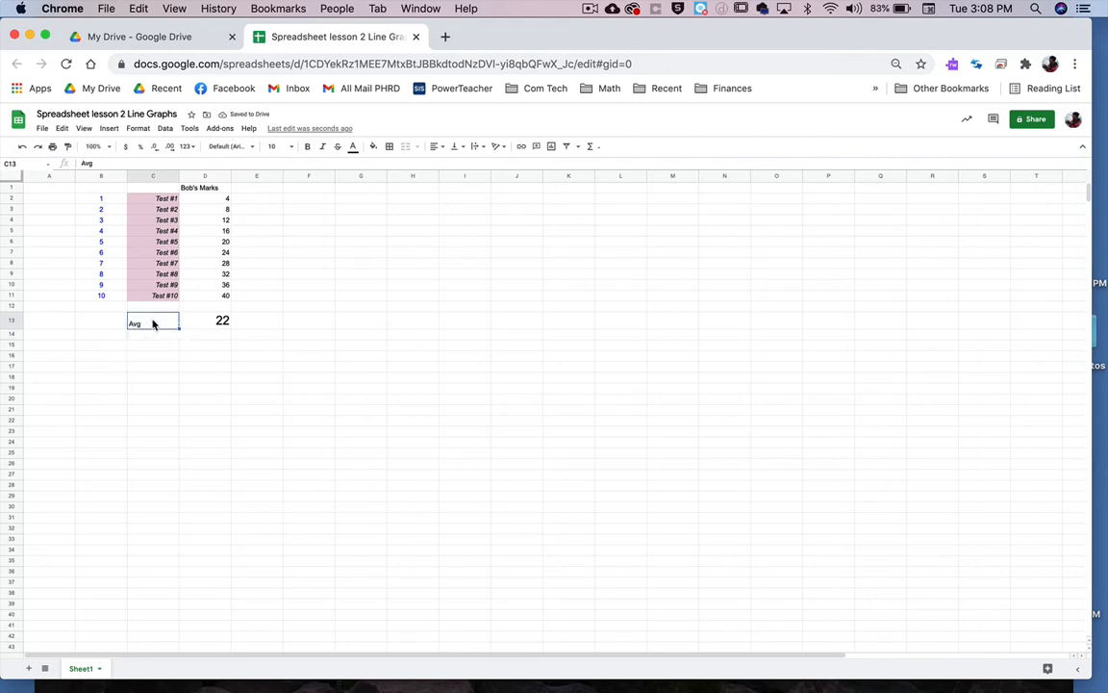
Copy the formatting of the average in D13 onto the label in C13.
left_click(205, 324)
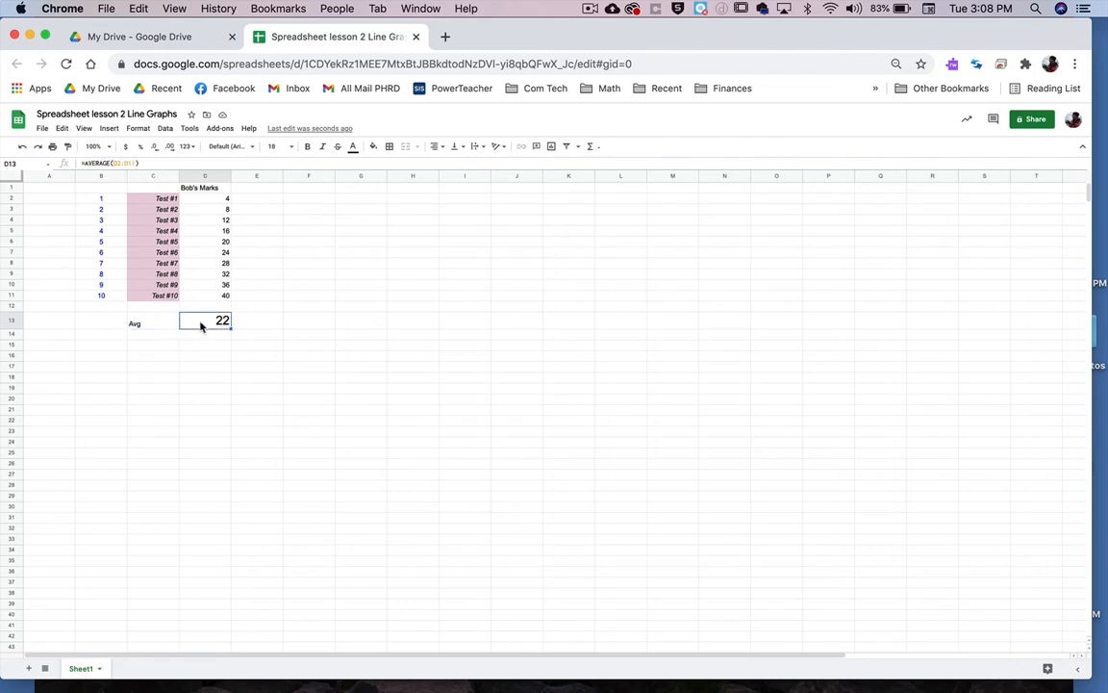
left_click(67, 148)
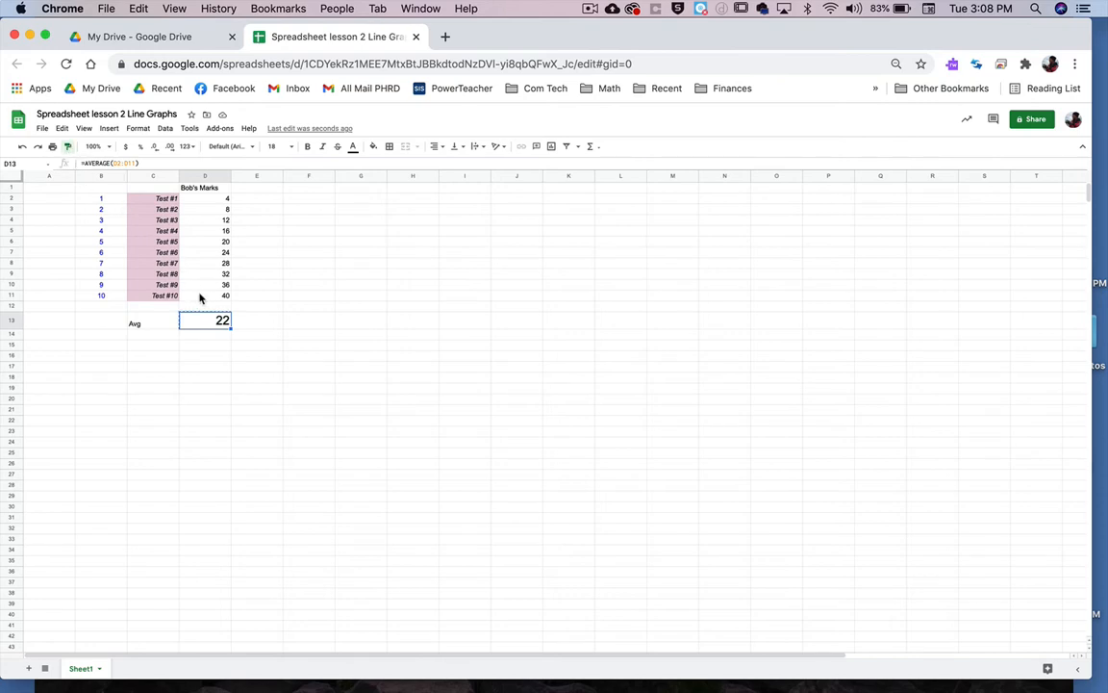
left_click(160, 323)
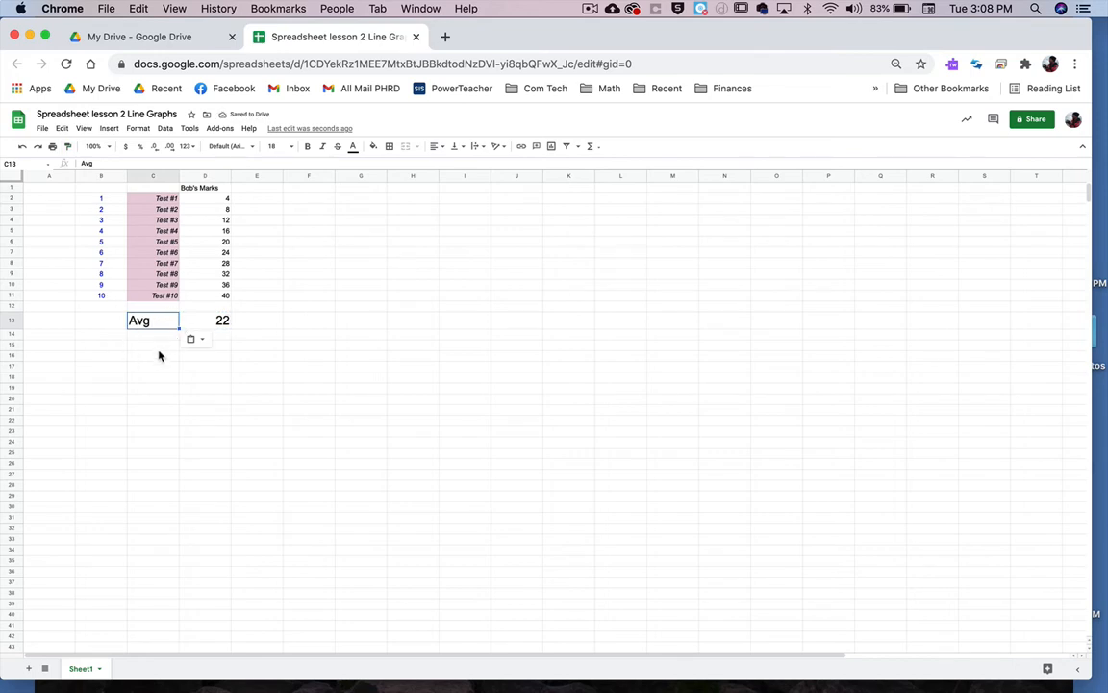
Enter the second student's first name in possessive form followed by "Marks" as the column header in cell E1.
left_click(258, 326)
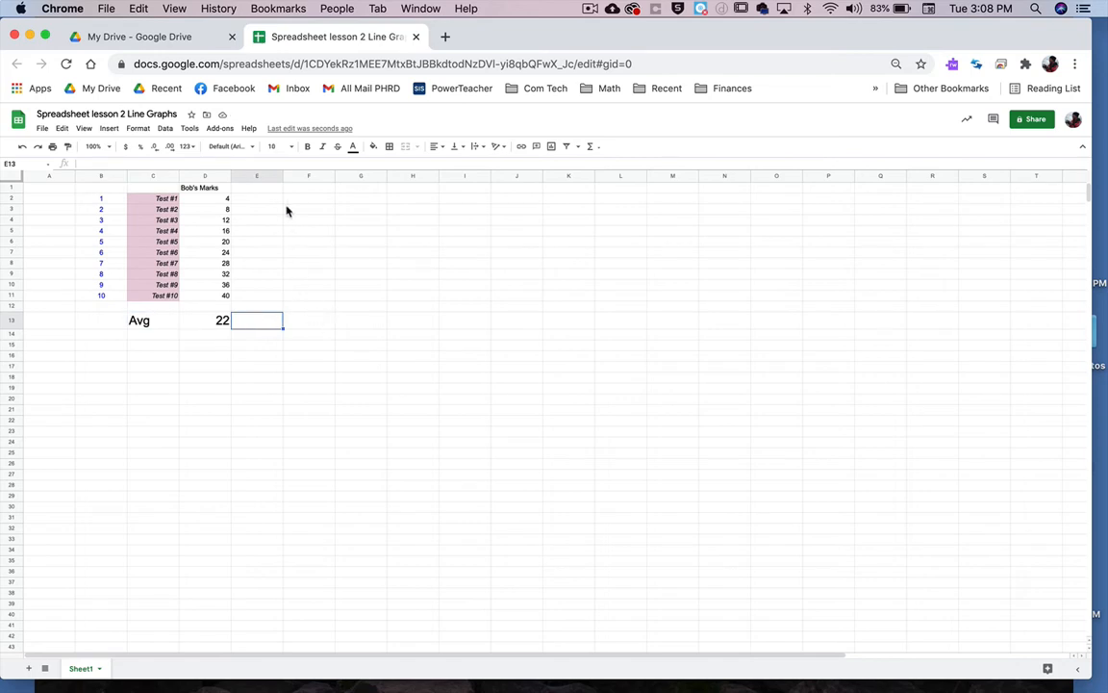
left_click(261, 191)
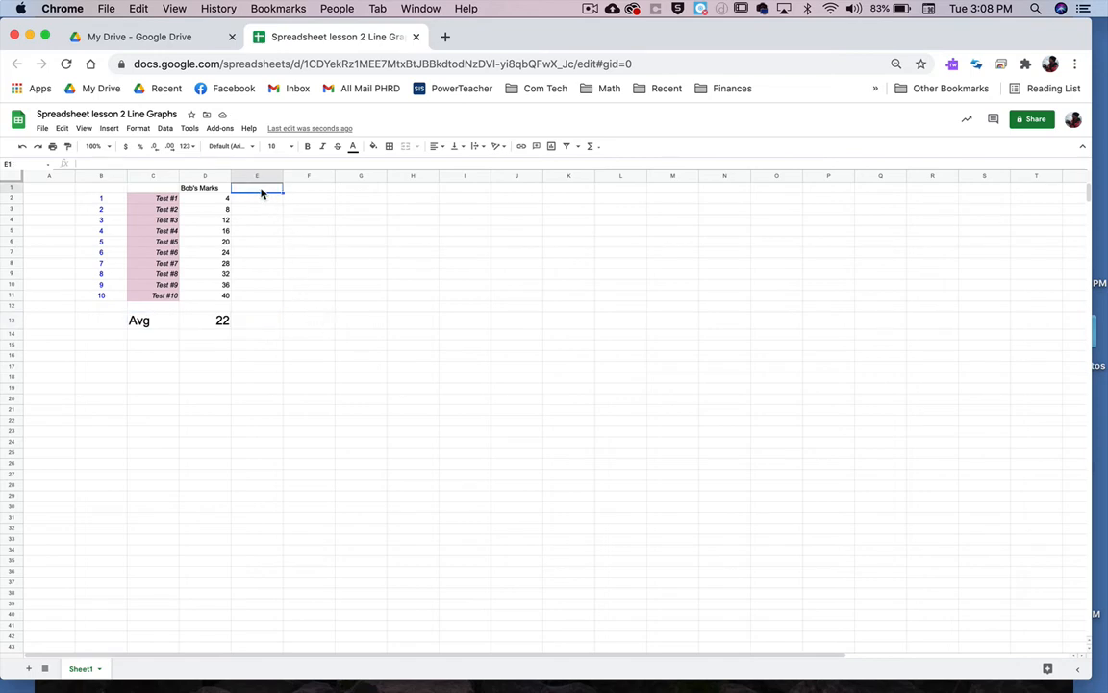
type("Frank's Marks")
key("Return")
Enter the marks 85, 70, 90 and 100 in cells E2 to E5.
type("85")
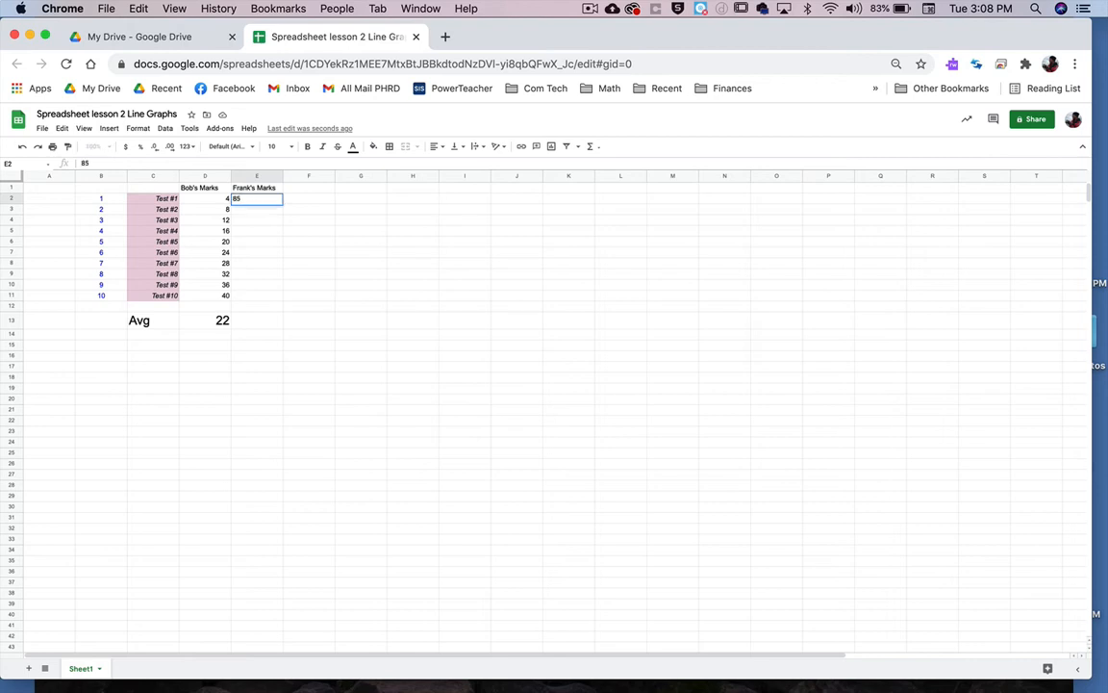
key("Return")
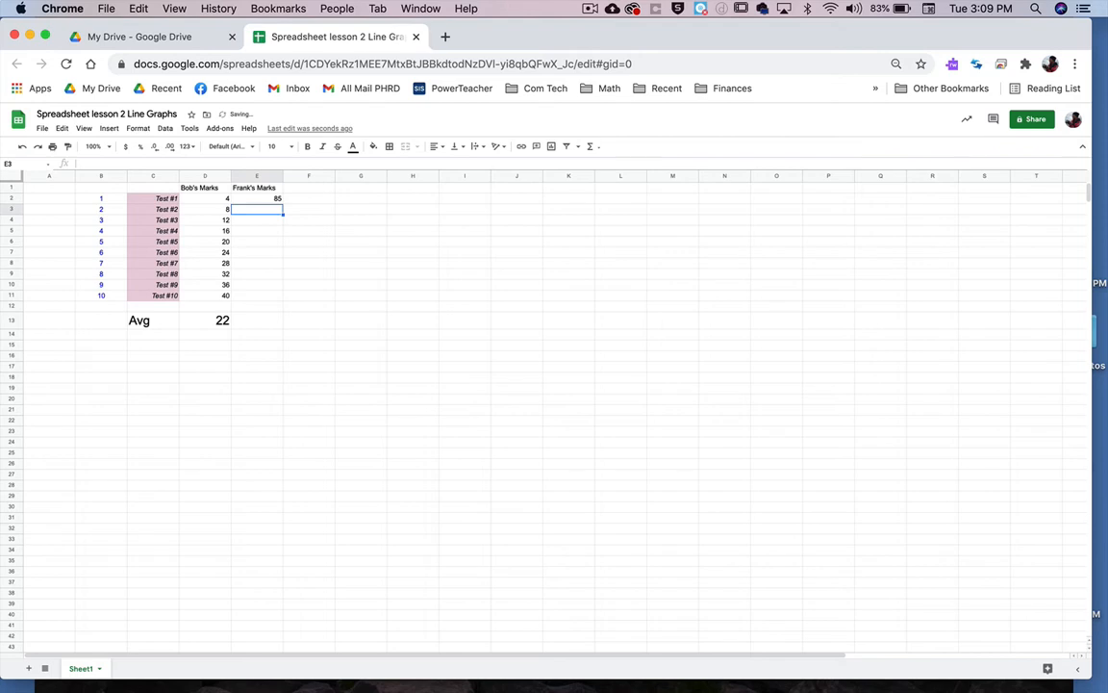
type("70")
key("Return")
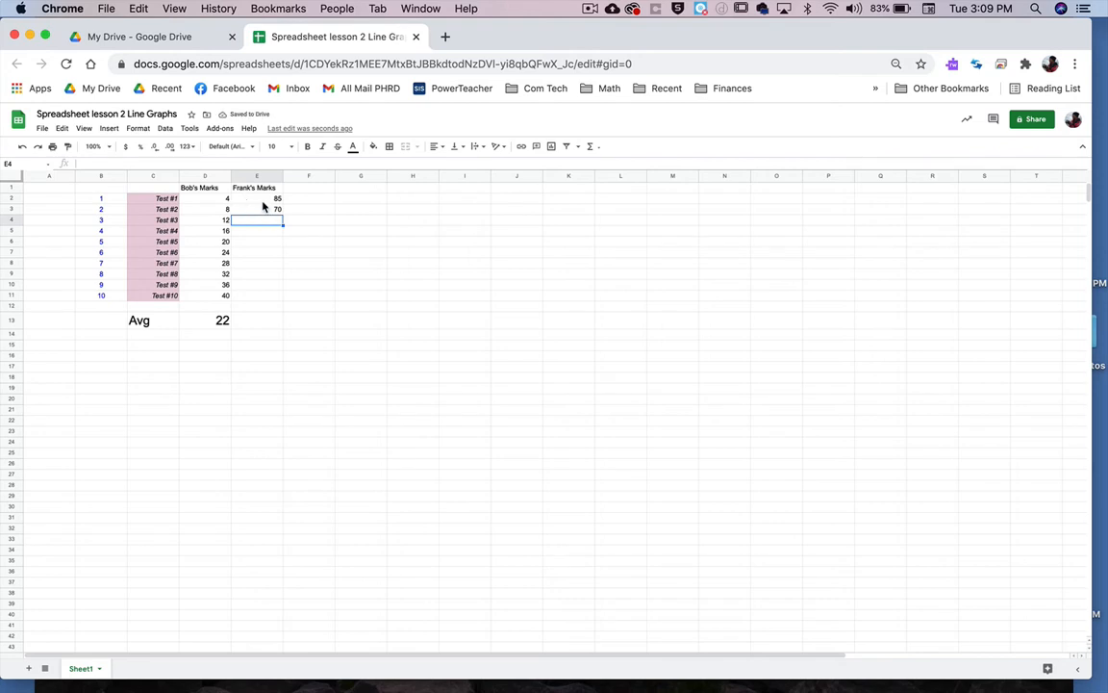
type("90")
key("Return")
type("100")
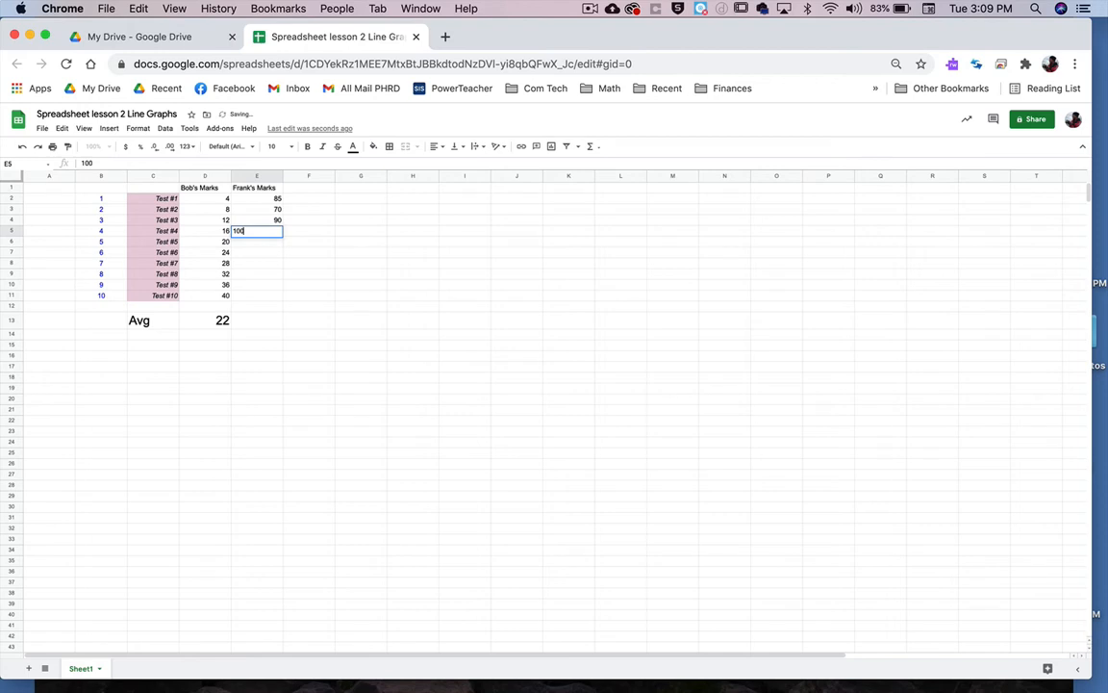
key("Return")
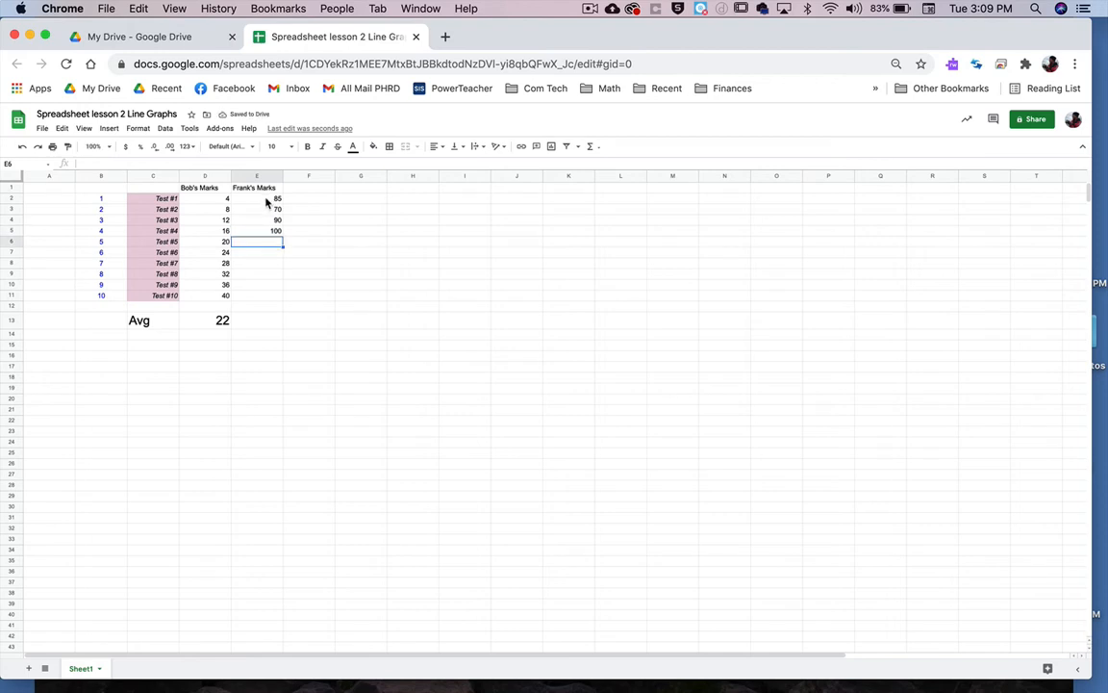
Try to autofill the marks in E2:E5 down to E11, and undo the fill.
left_click_drag(267, 201, 271, 234)
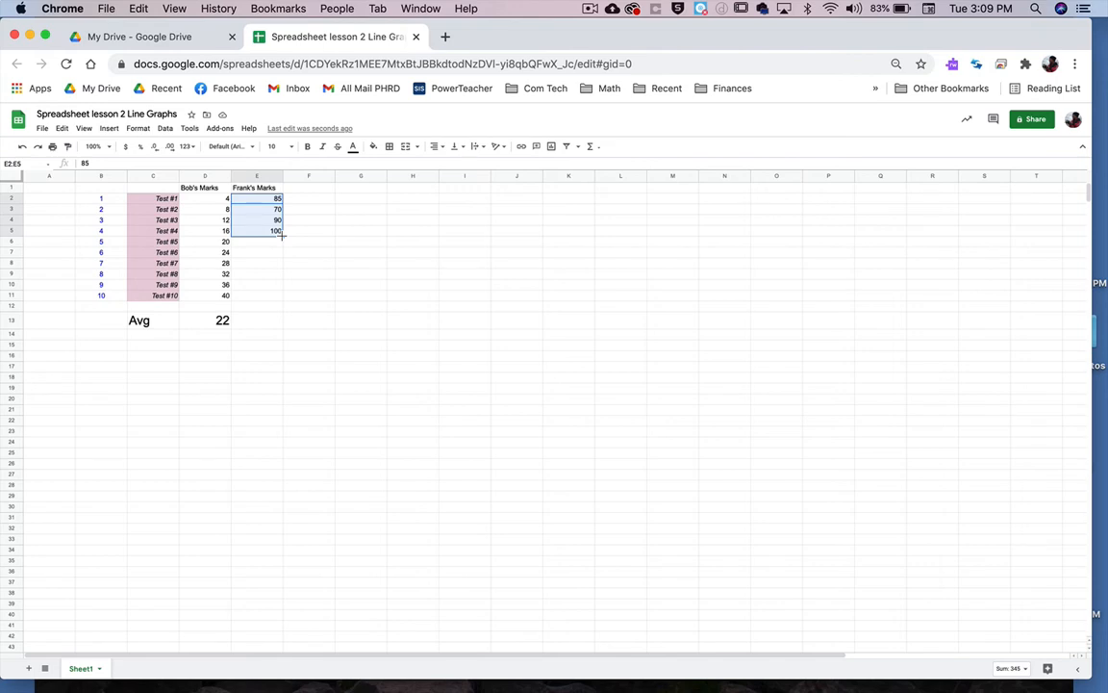
left_click_drag(281, 234, 280, 295)
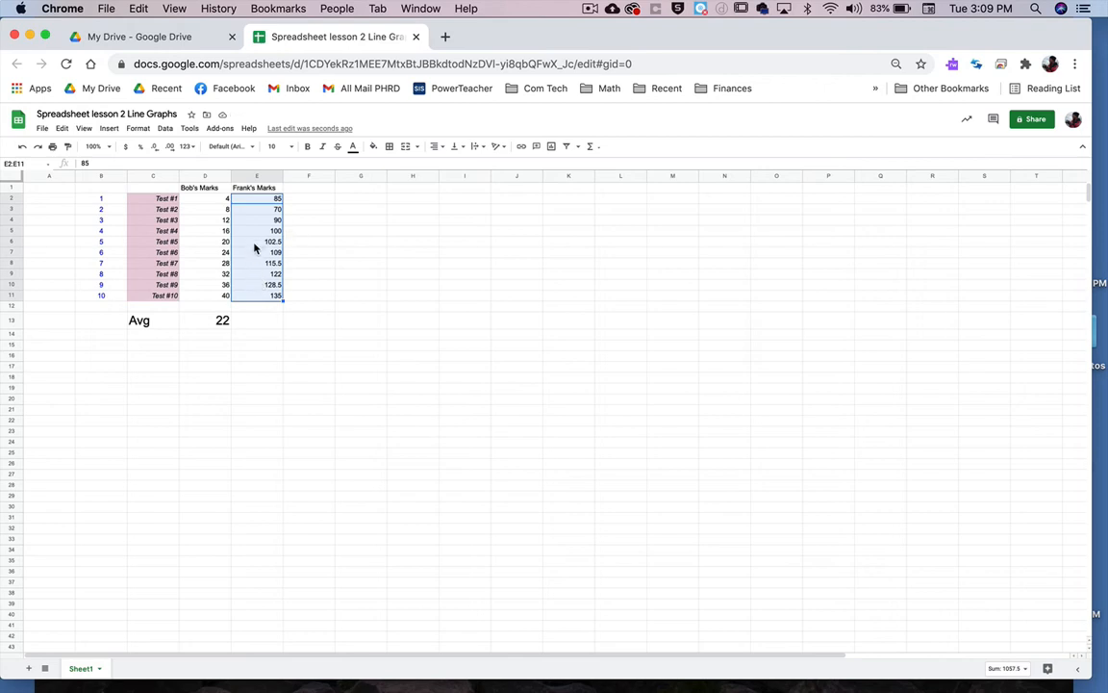
key("super+z")
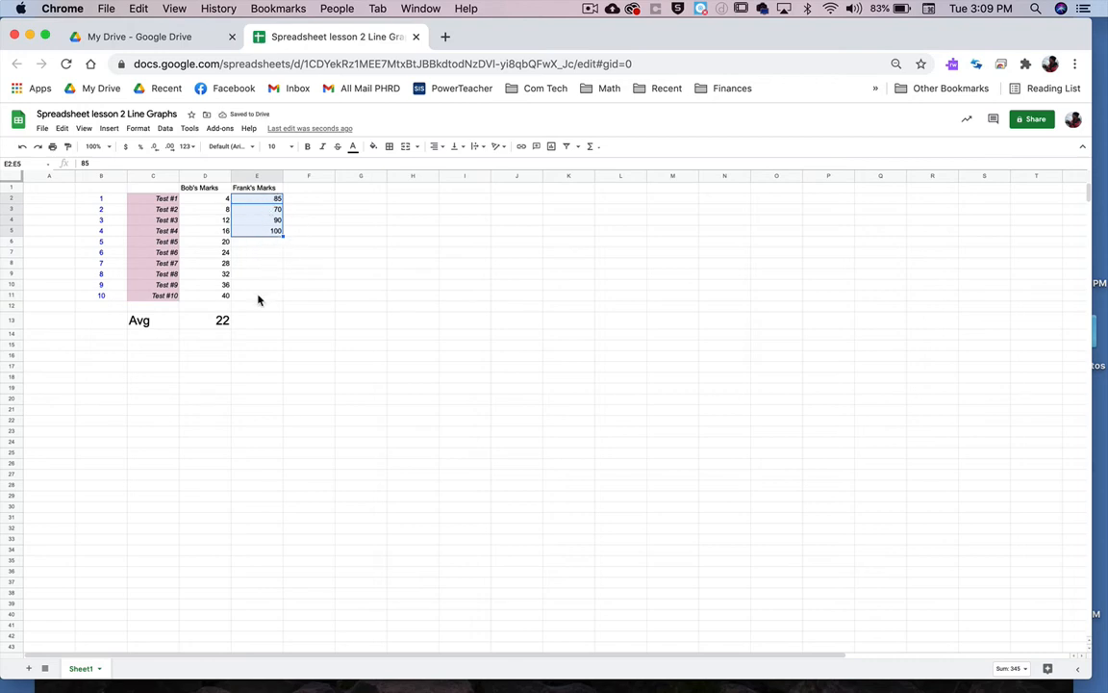
Copy the marks in E2:E5 to E6:E9 and those in E2:E3 to E10:E11.
key("super+c")
left_click(251, 245)
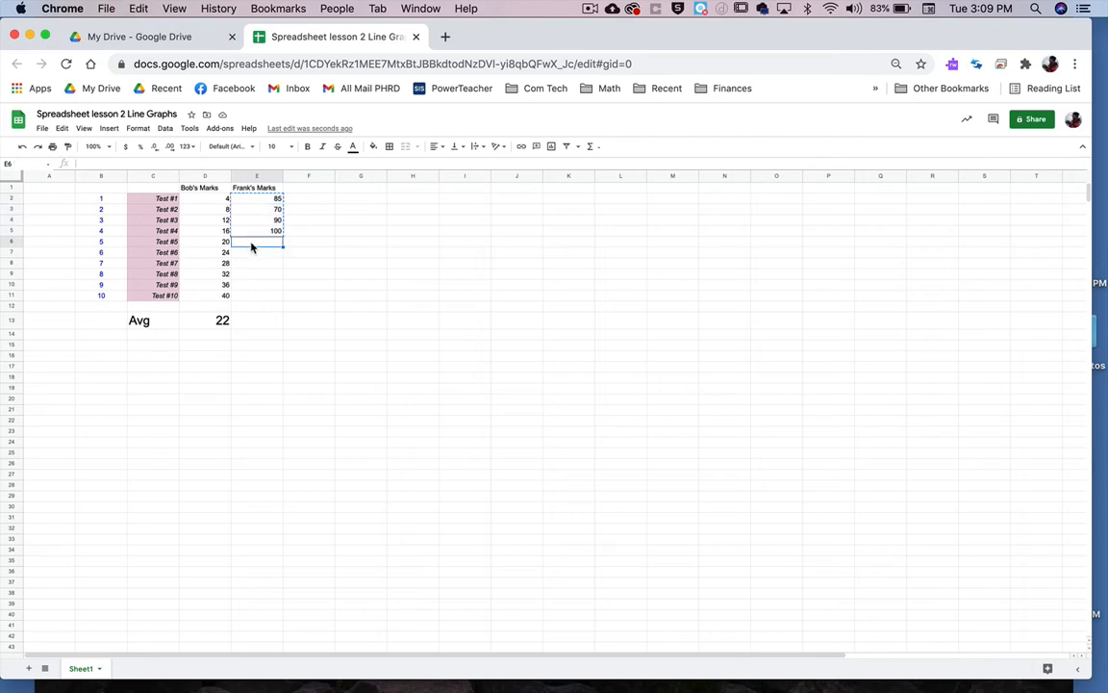
key("super+v")
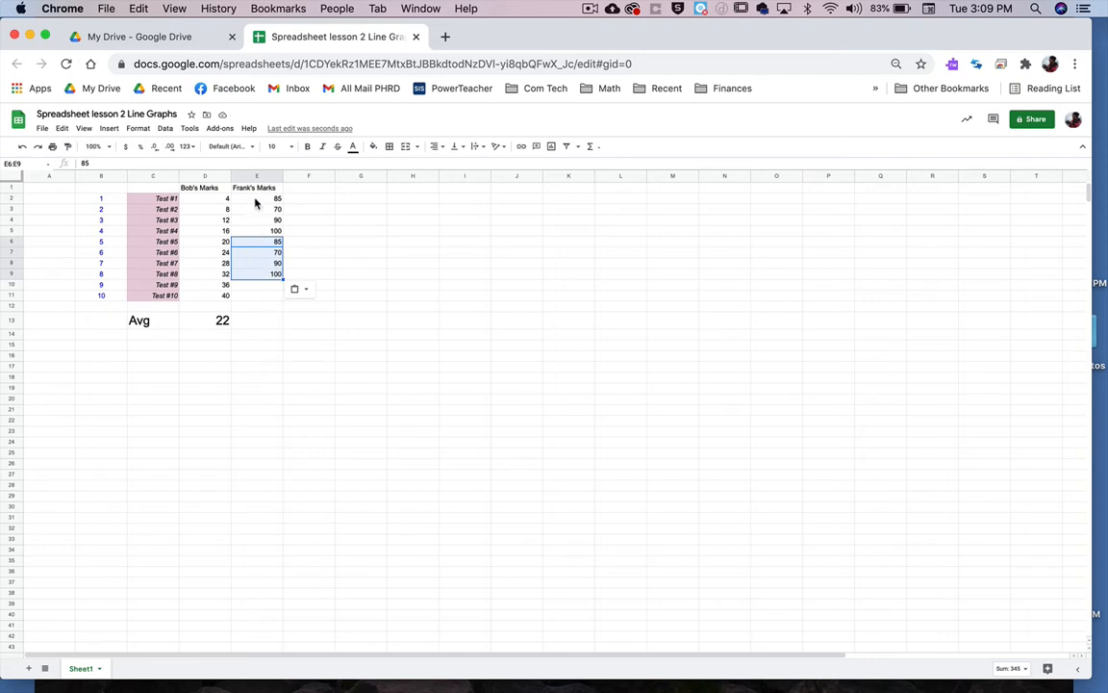
left_click_drag(256, 200, 256, 215)
key("super+c")
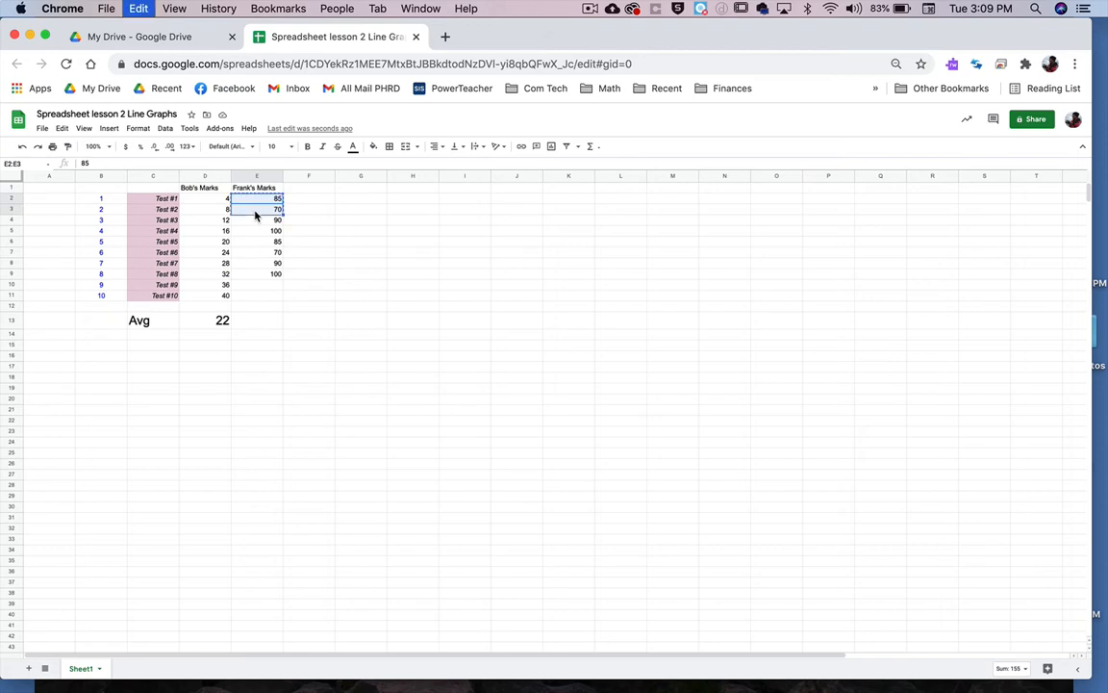
left_click(249, 287)
key("super+v")
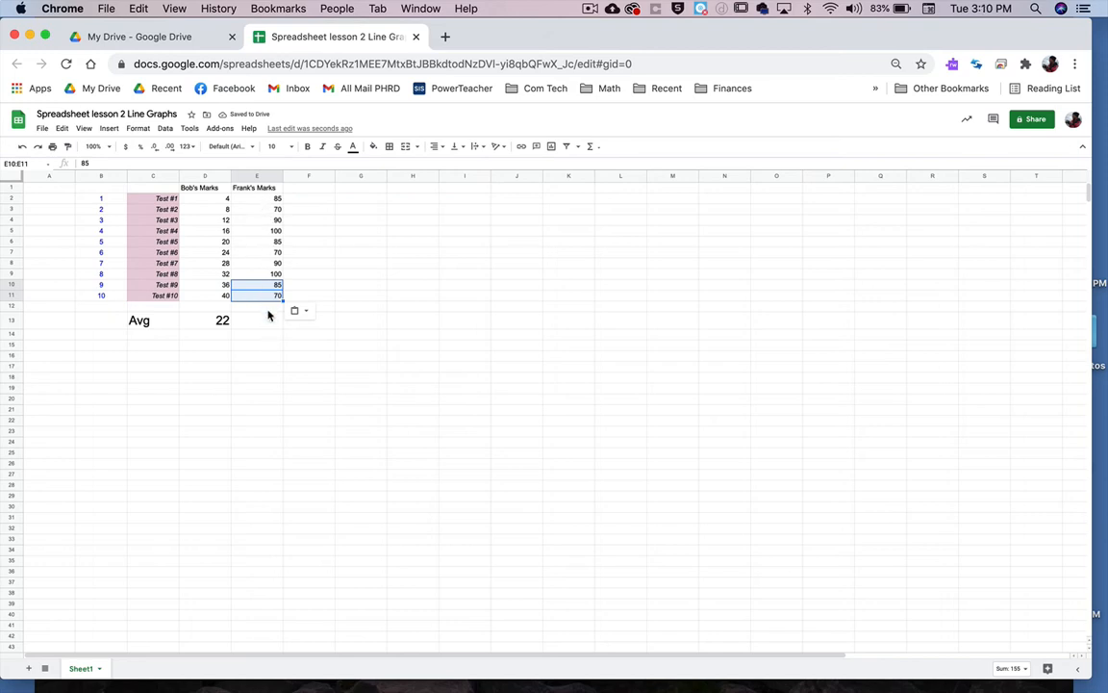
Examine the AVERAGE formula in D13 and the range of marks it references.
left_click(269, 310)
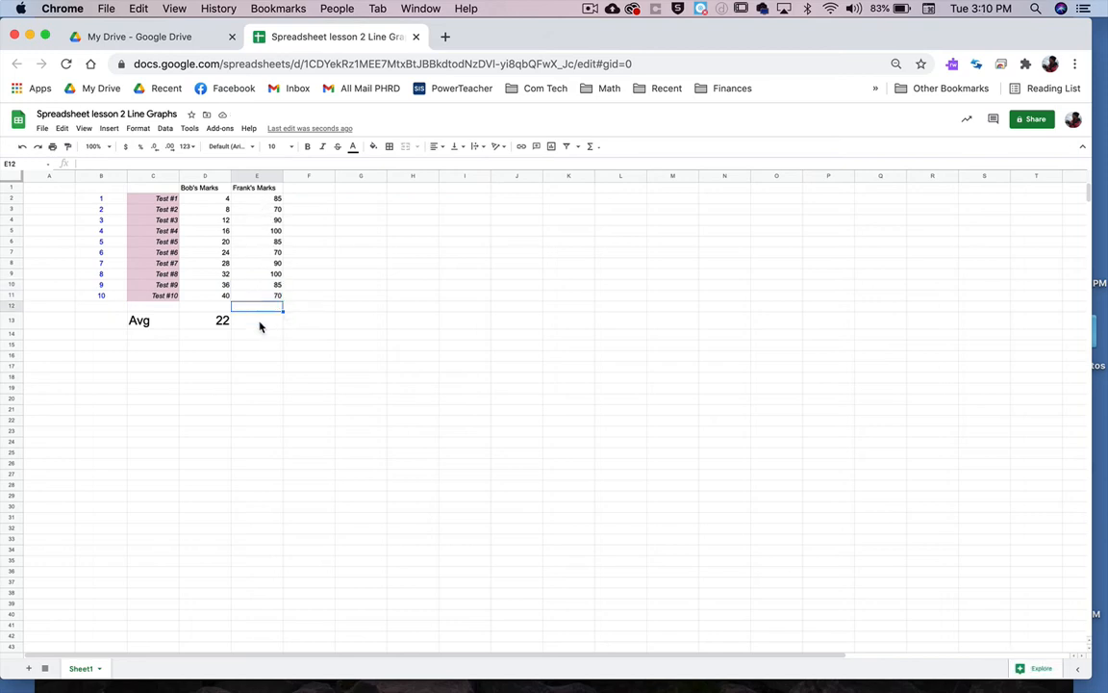
left_click(259, 327)
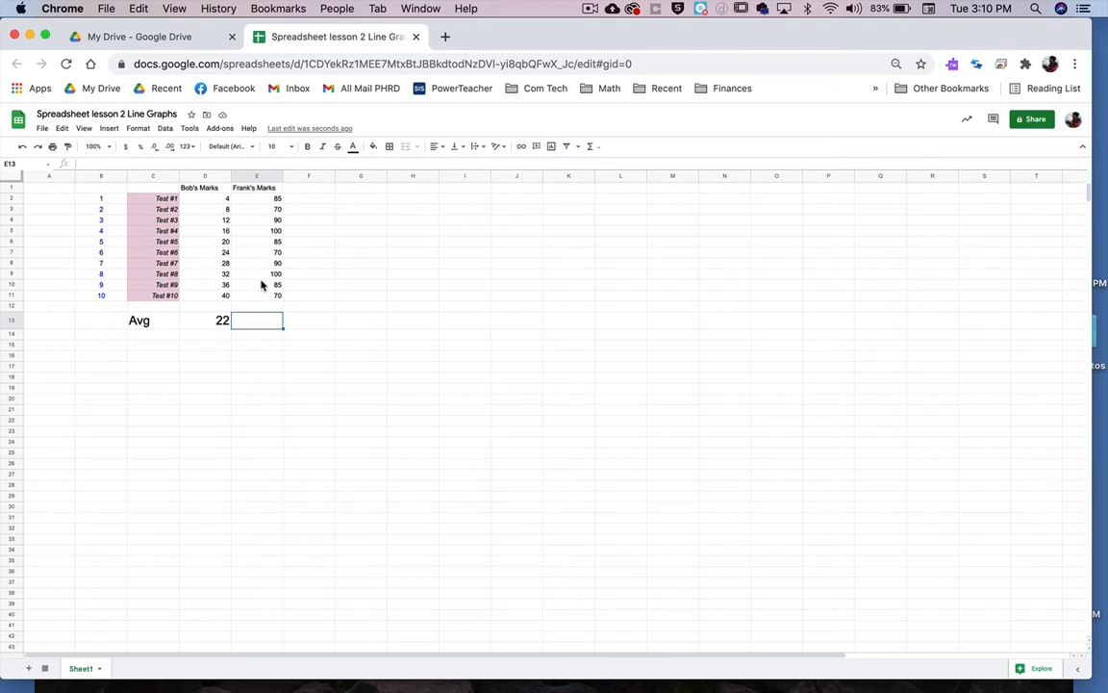
left_click(212, 324)
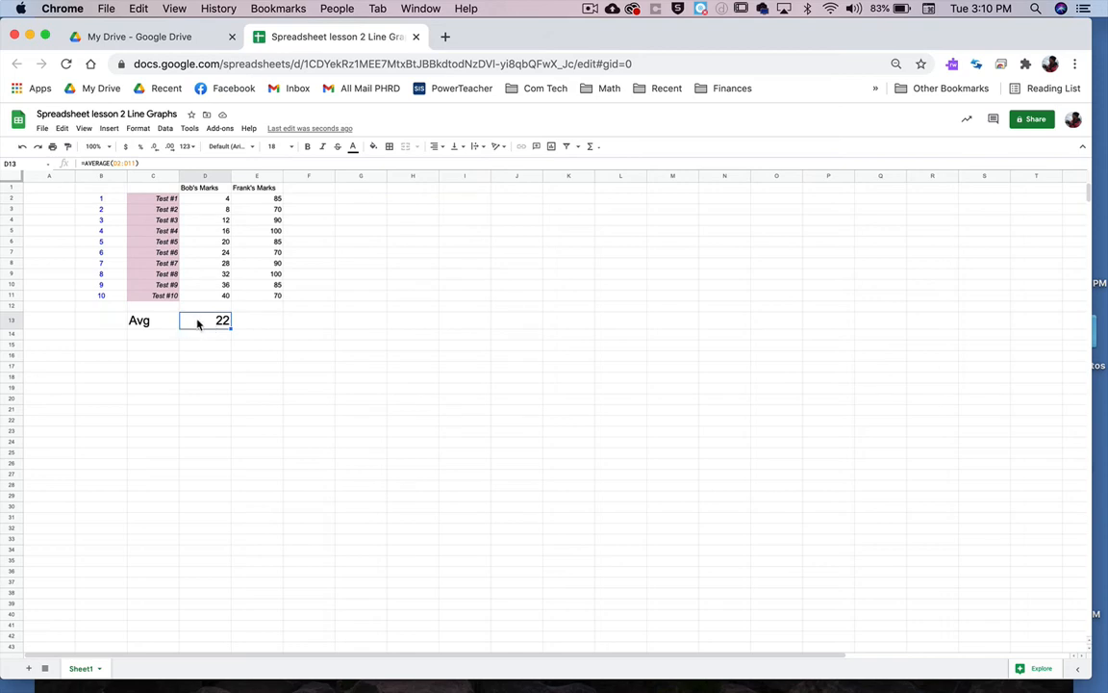
double_click(197, 324)
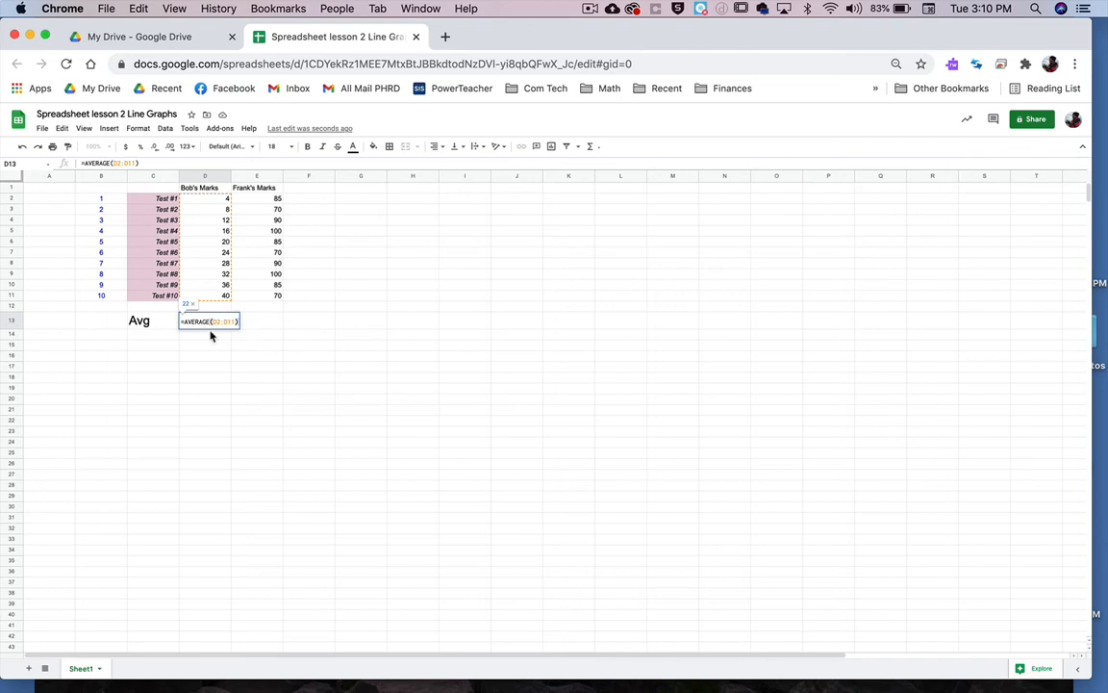
left_click(267, 286)
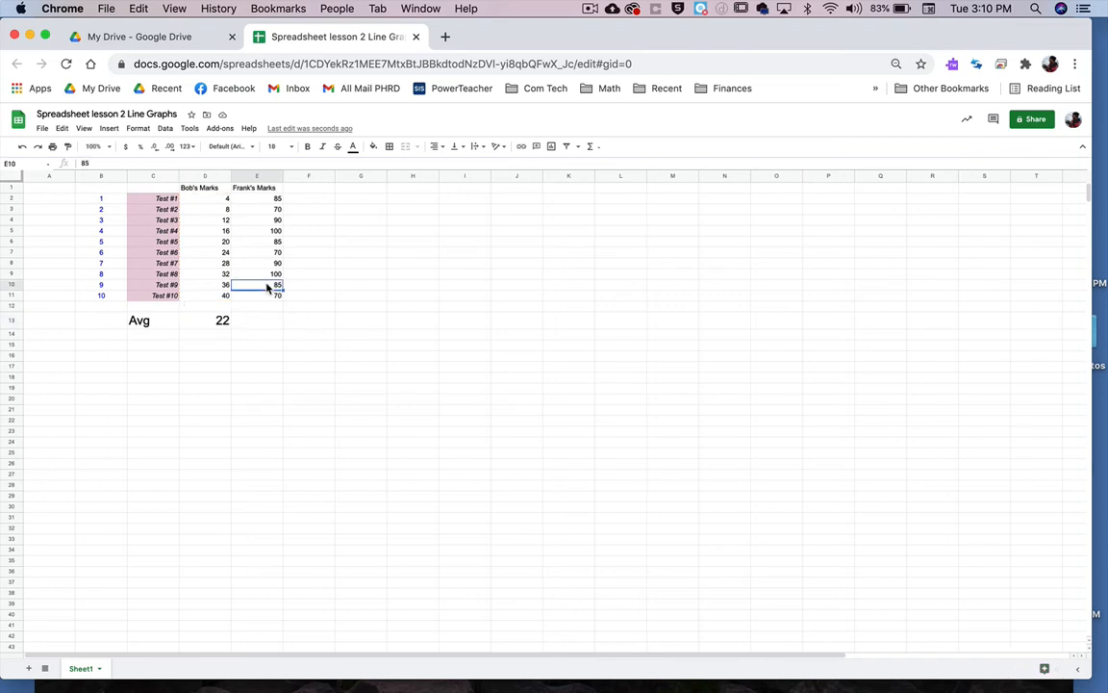
left_click(223, 323)
double_click(223, 322)
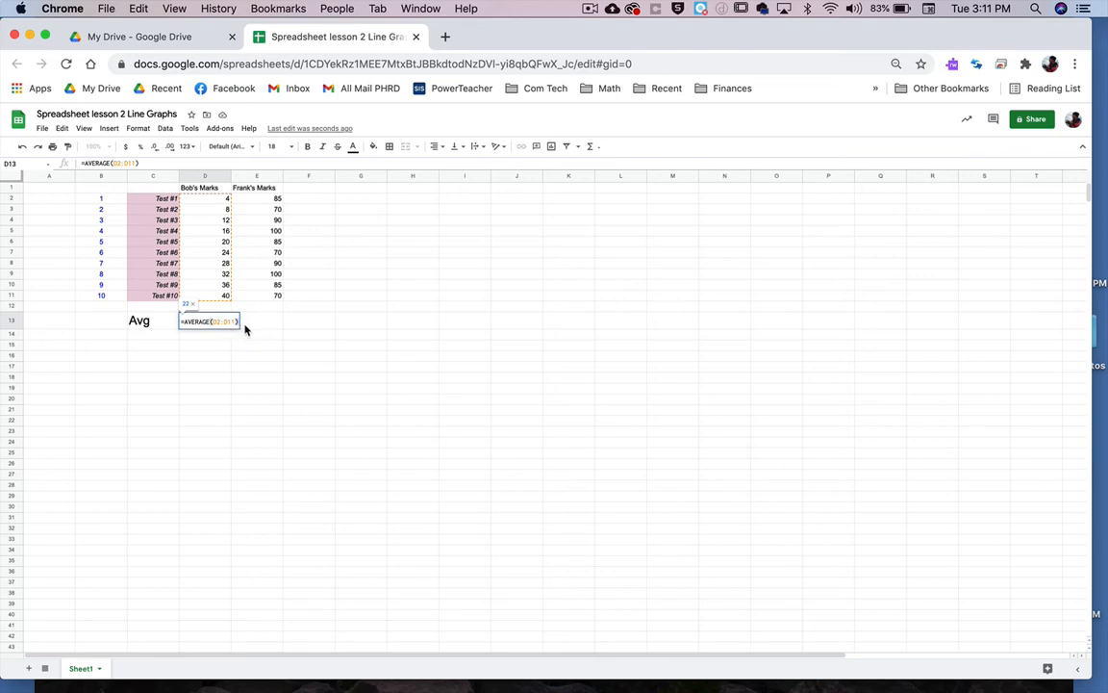
key("Escape")
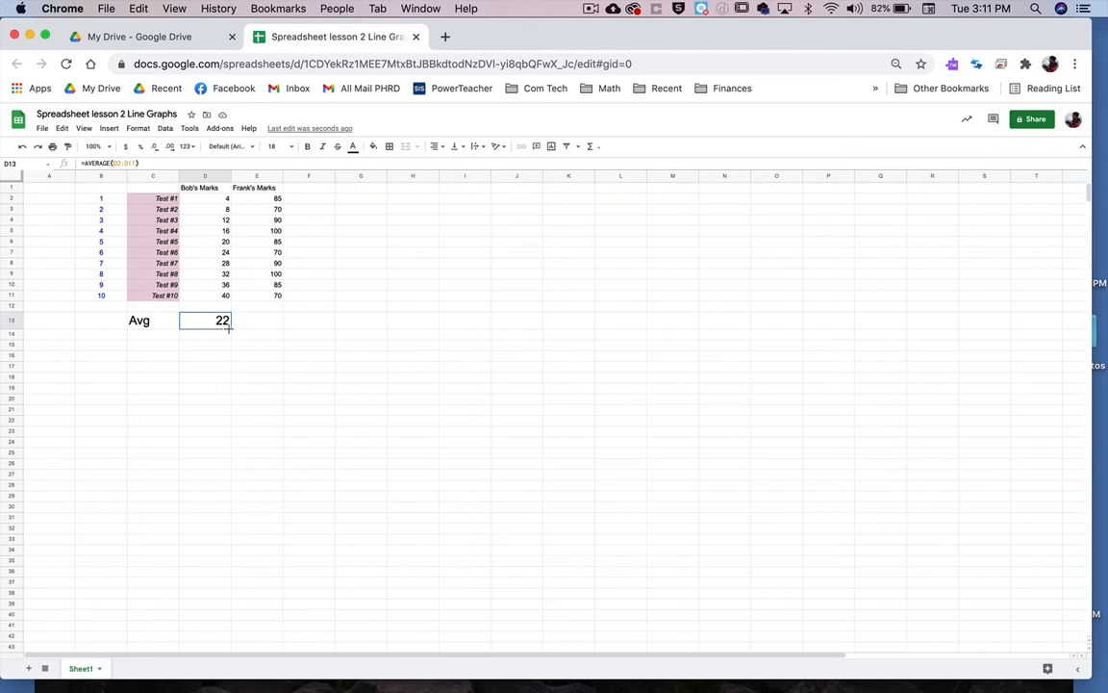
Fill the average formula from D13 across into E13 and check the range it references.
left_click_drag(229, 328, 255, 327)
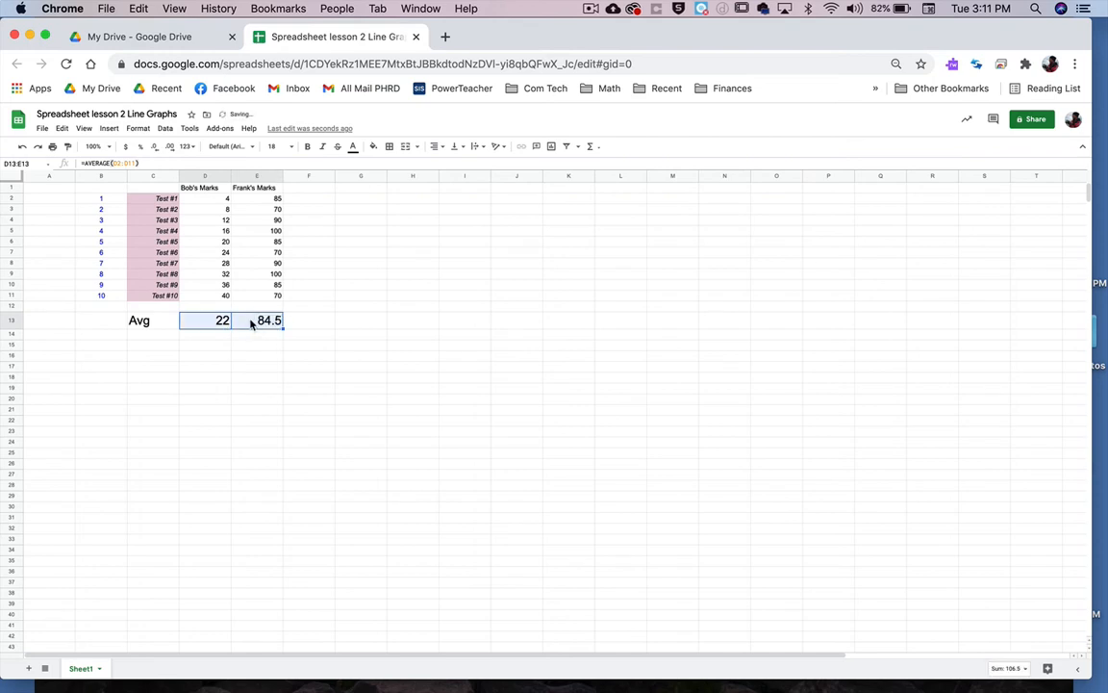
left_click(250, 324)
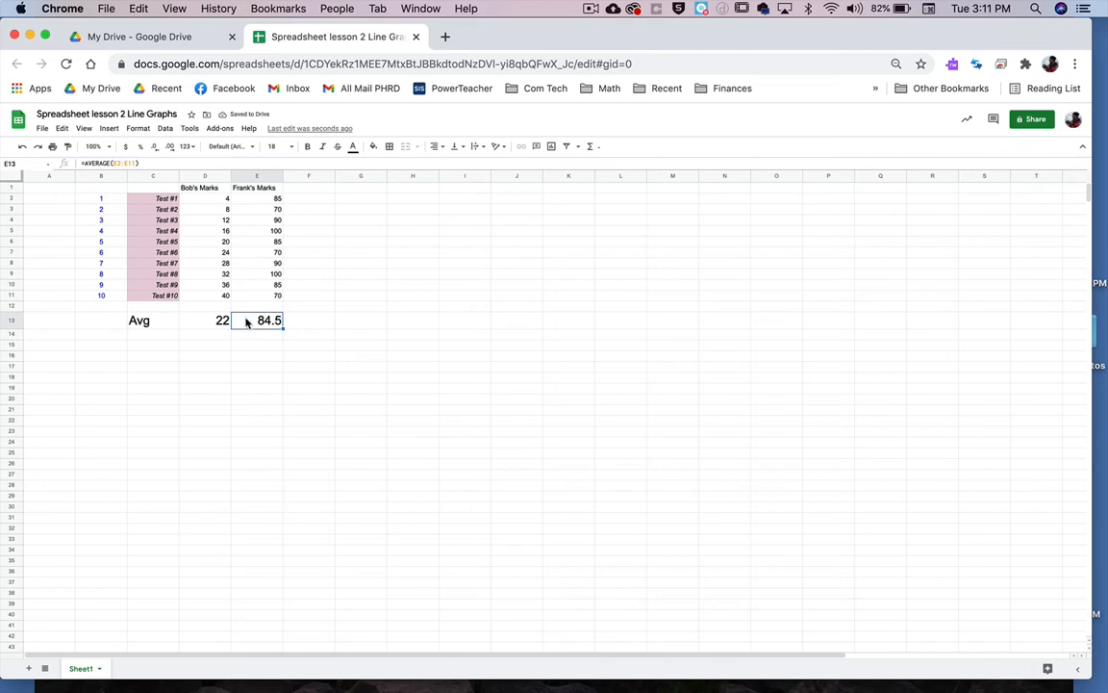
double_click(246, 322)
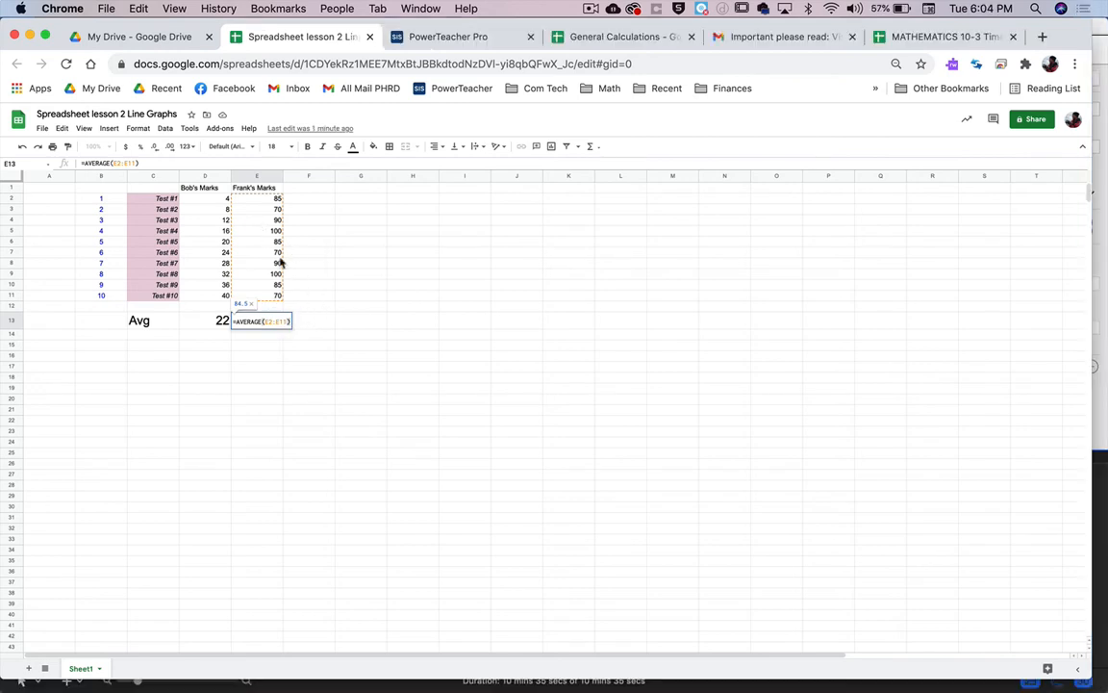
Insert a chart based on the test labels and both students' marks in C1:E11.
left_click(151, 188)
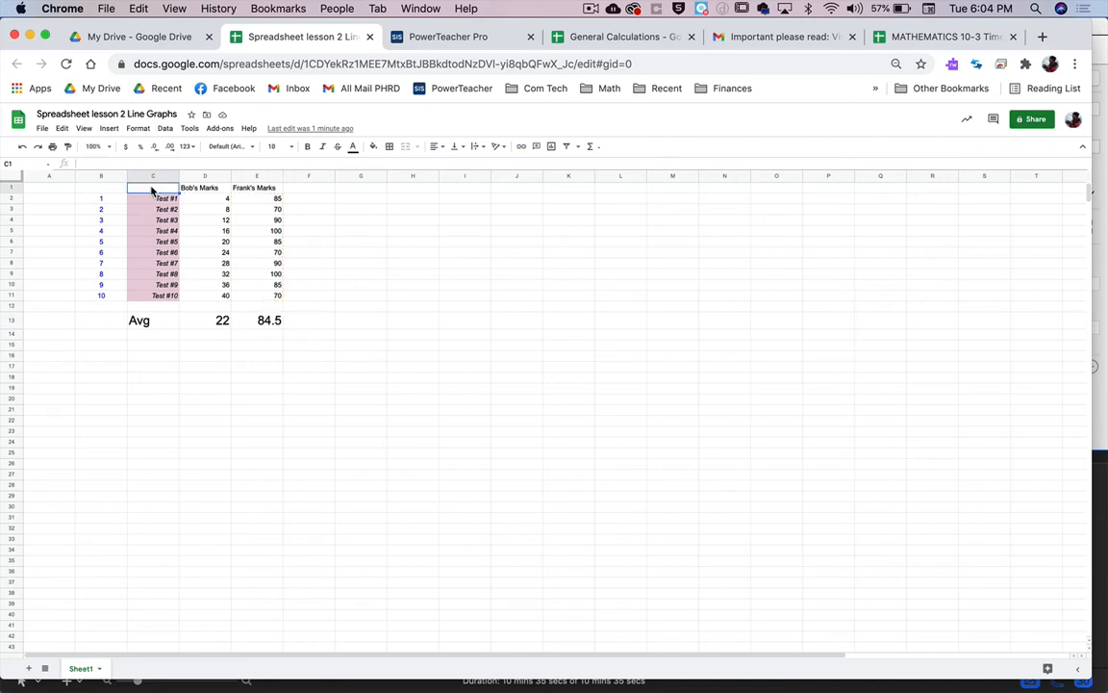
left_click(270, 298, "shift")
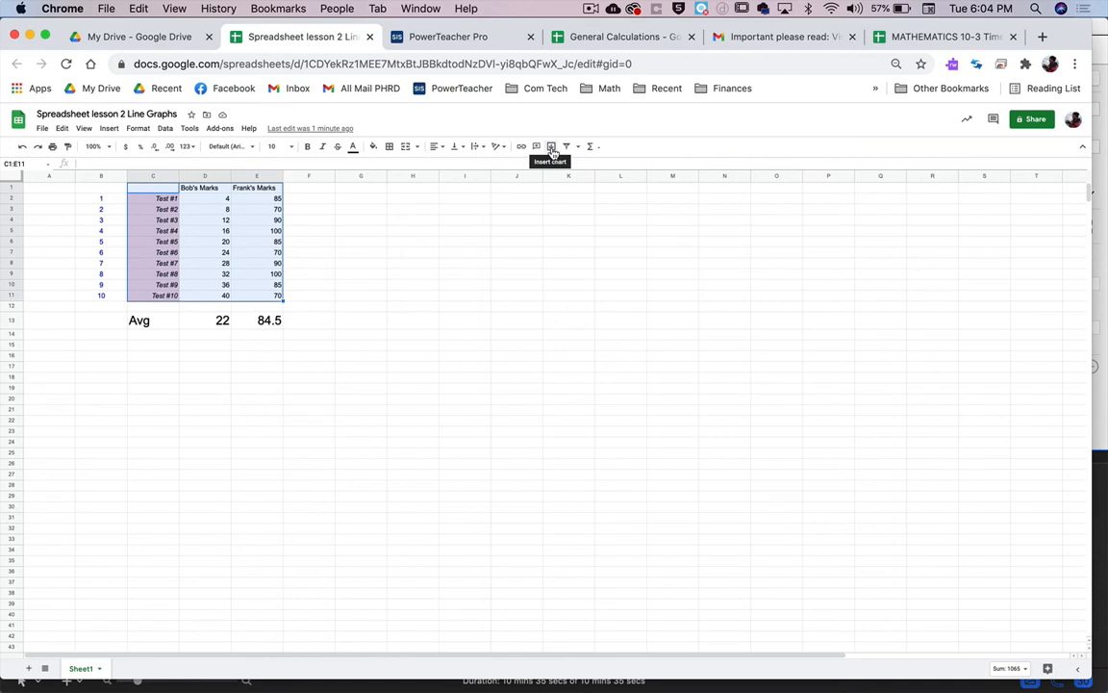
left_click(111, 129)
left_click(130, 277)
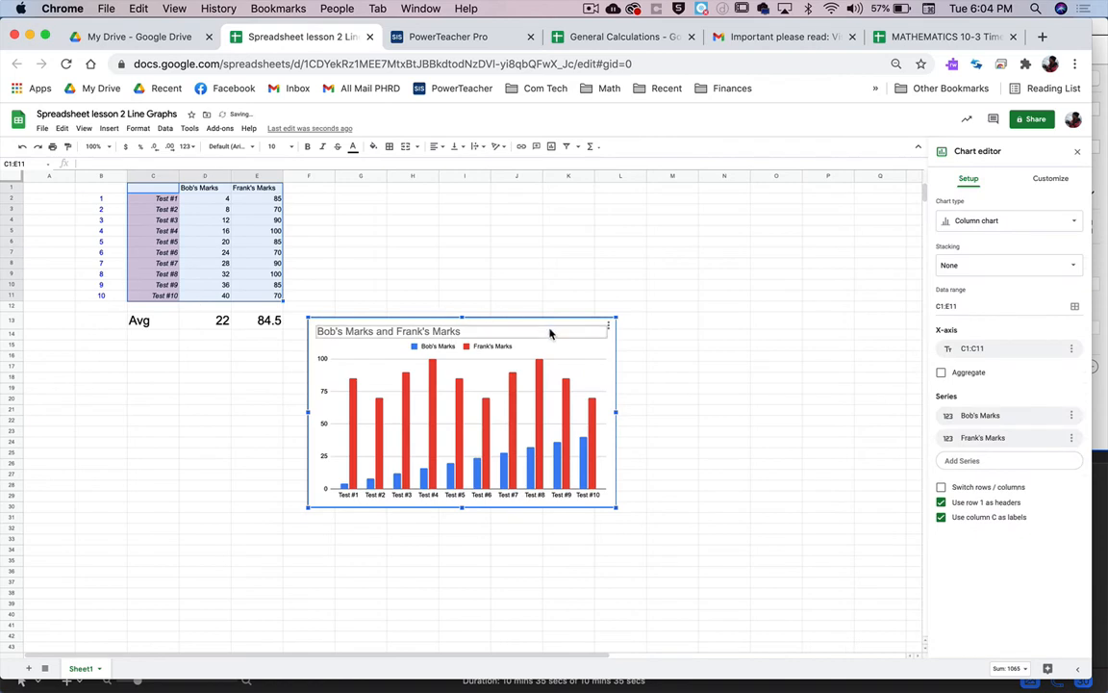
Move the chart beside the marks table and enlarge it to span about columns G to N and rows 2 to 25.
left_click_drag(575, 329, 610, 203)
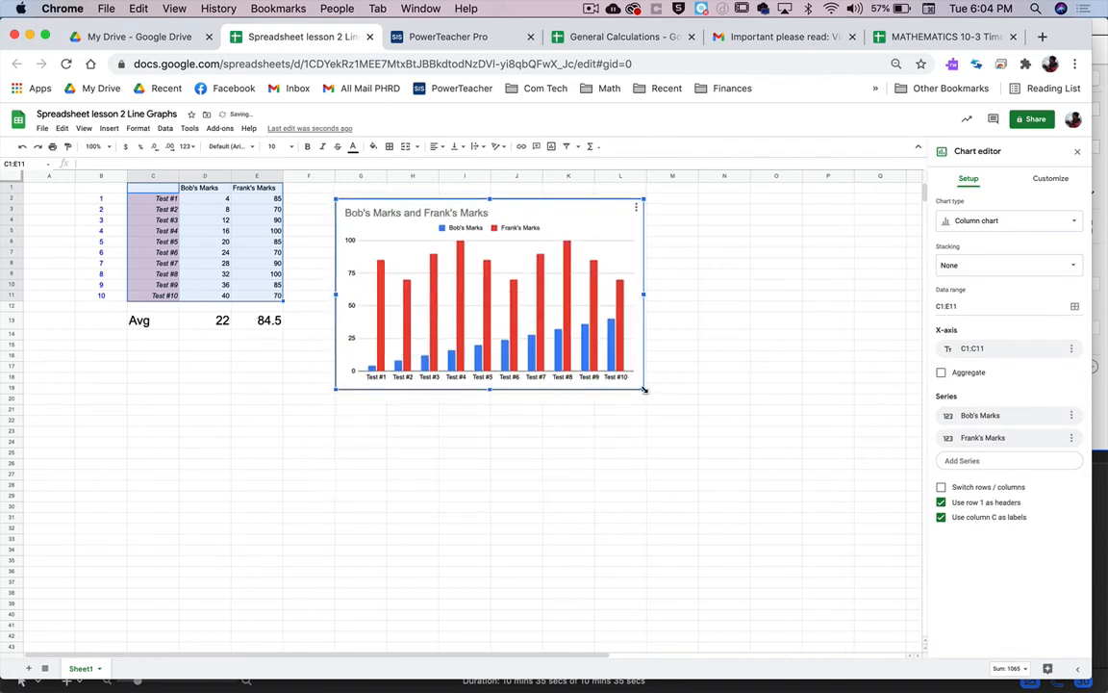
left_click_drag(644, 389, 719, 459)
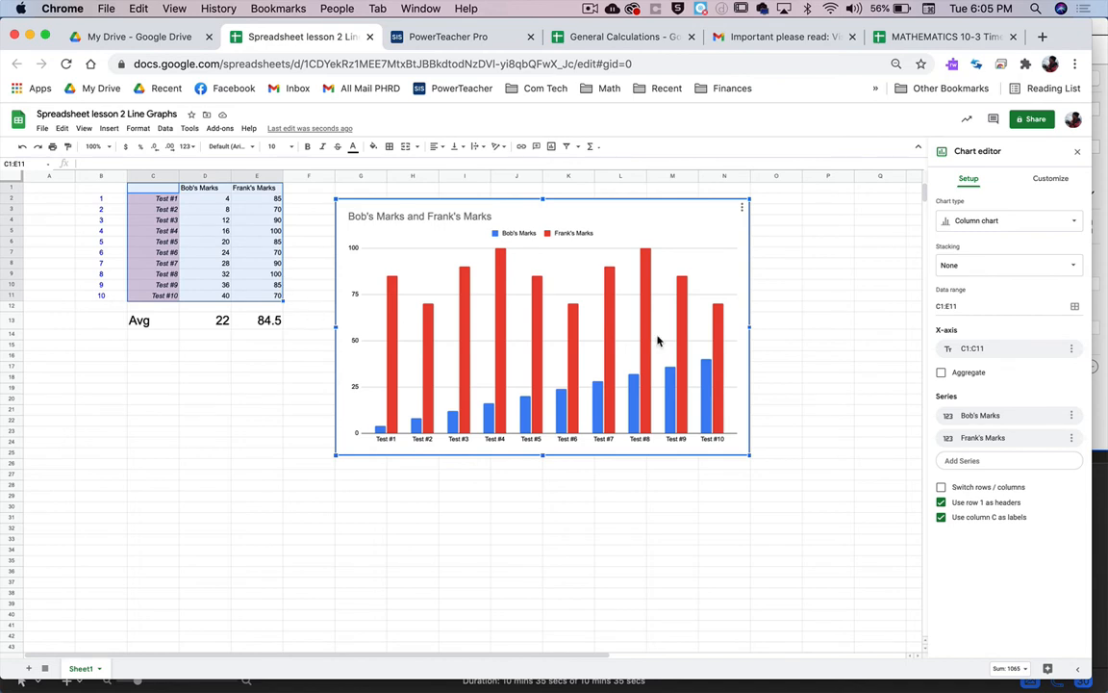
Change the marks chart from columns to a standard line chart.
left_click(977, 224)
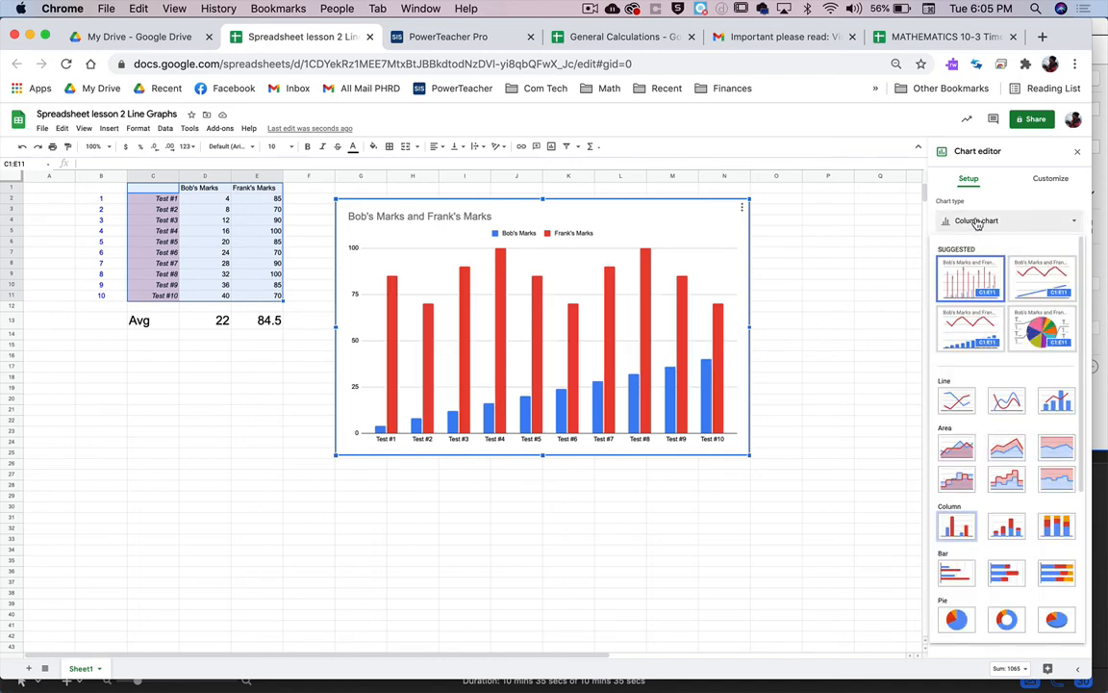
left_click(955, 402)
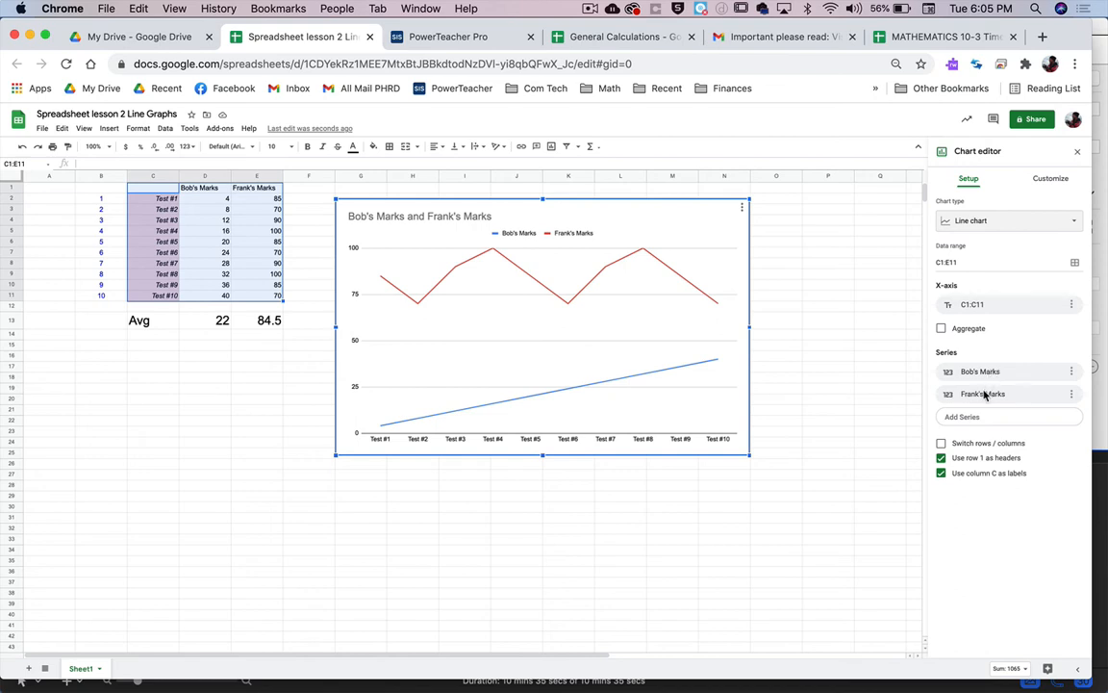
left_click(1072, 371)
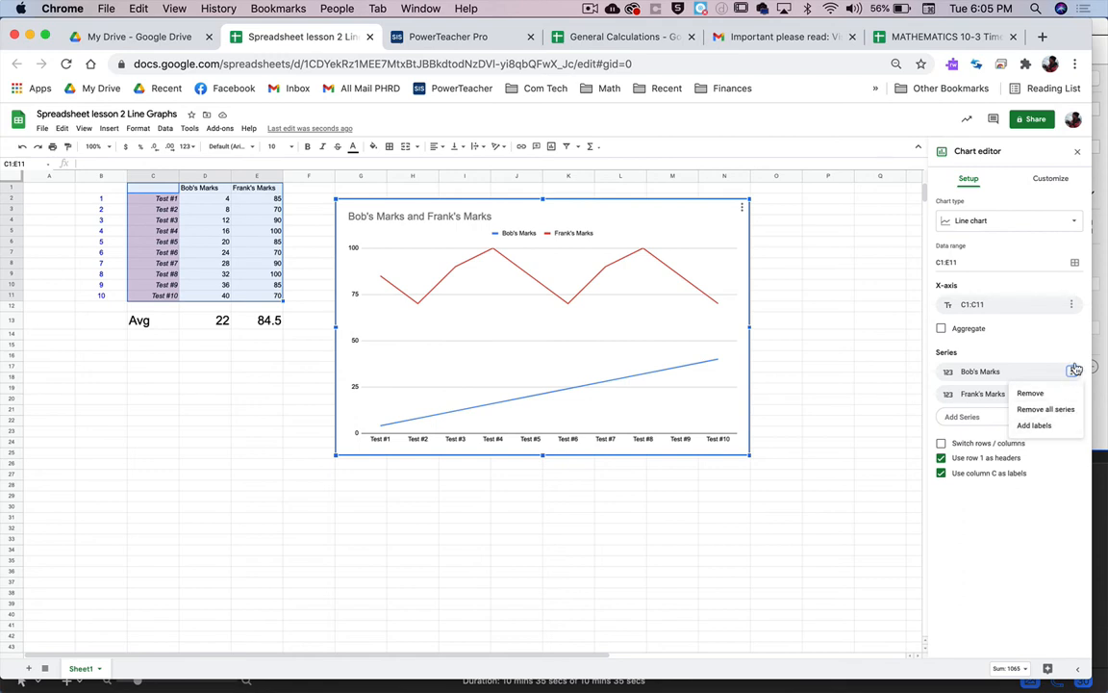
left_click(1071, 371)
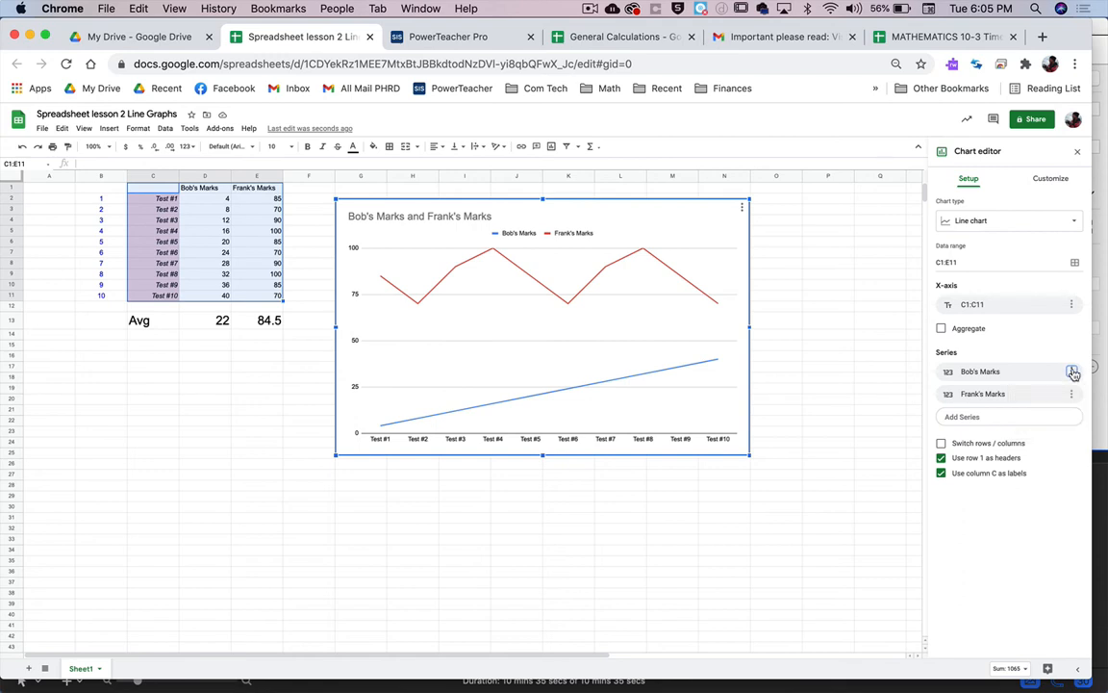
Set the line chart's background colour to a light orange.
left_click(1054, 180)
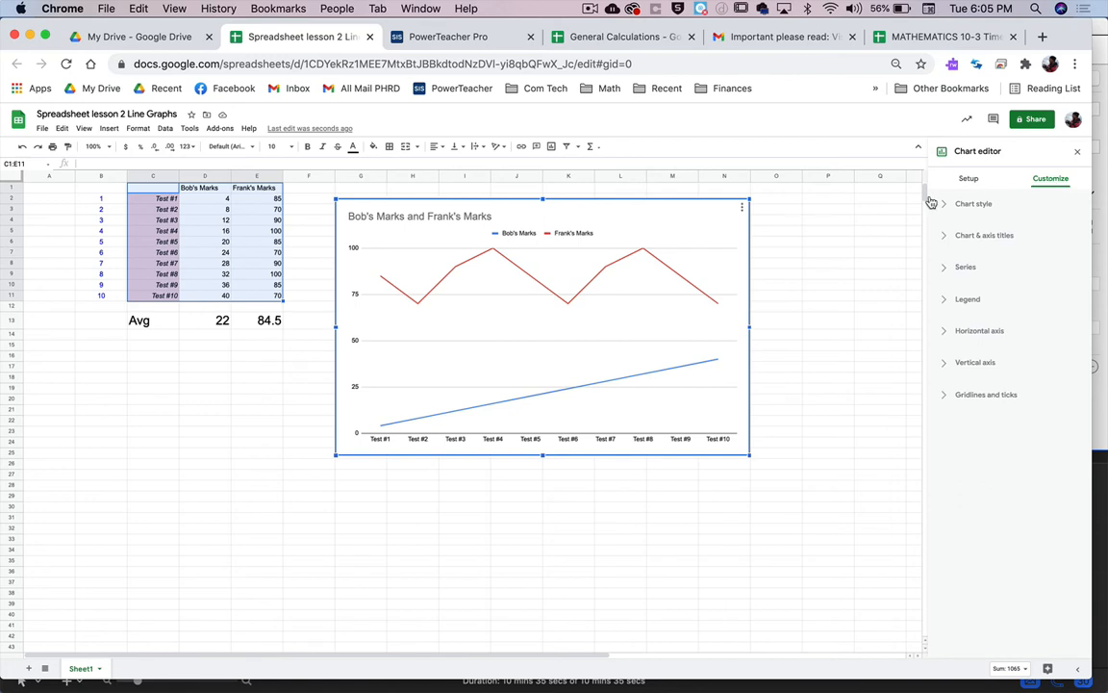
left_click(964, 205)
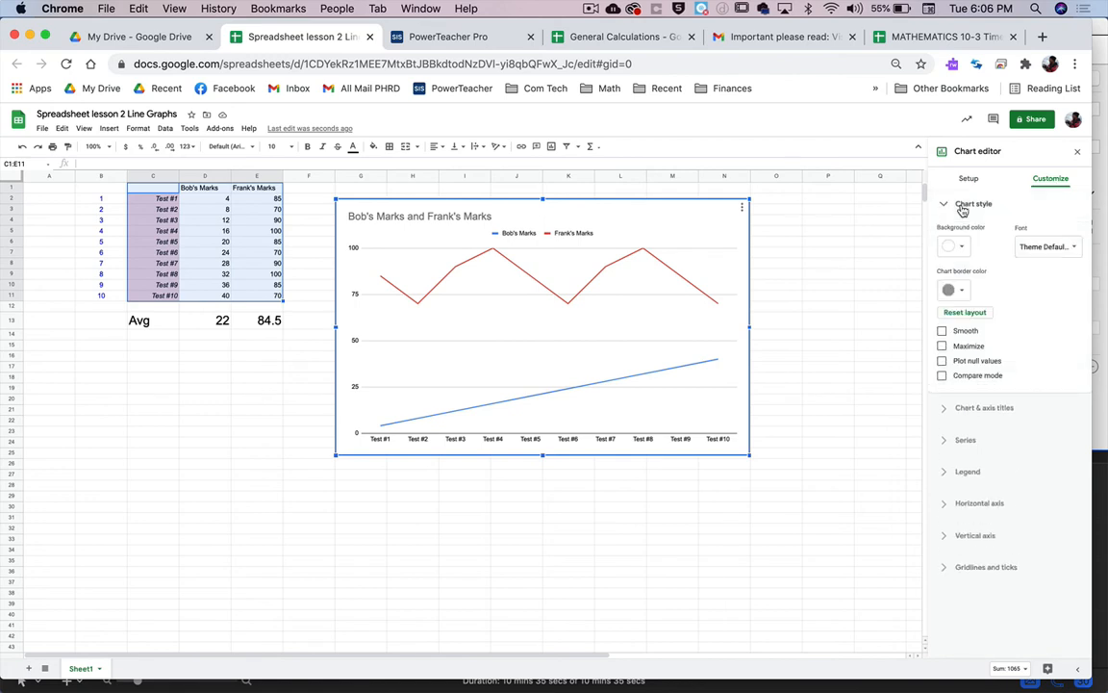
left_click(960, 248)
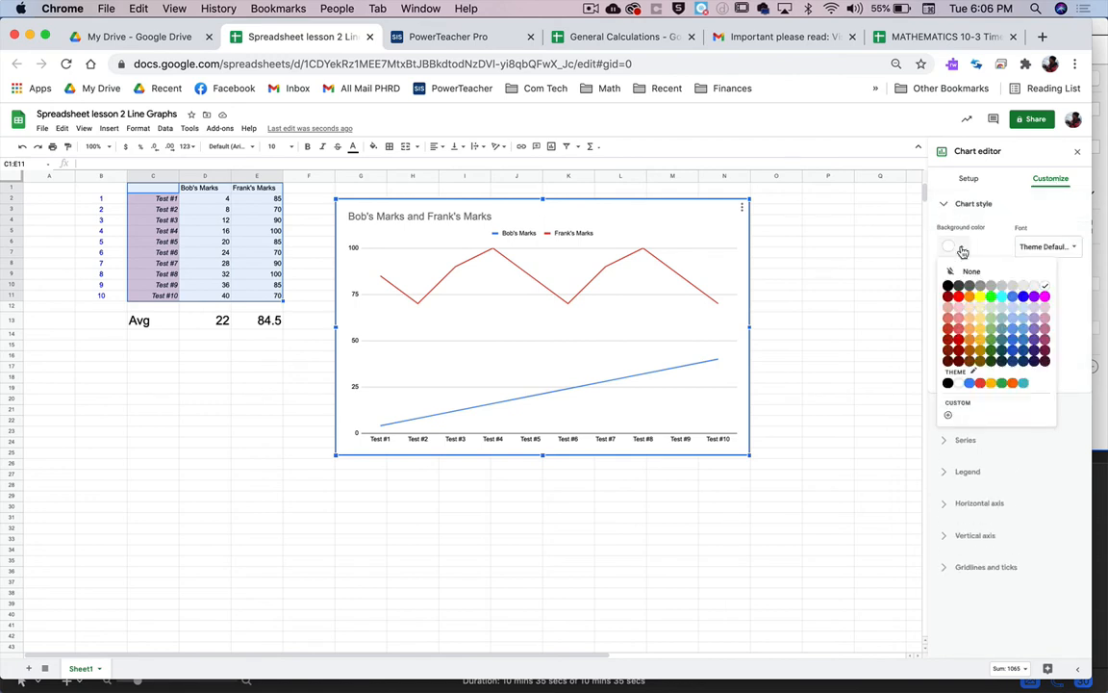
left_click(1001, 311)
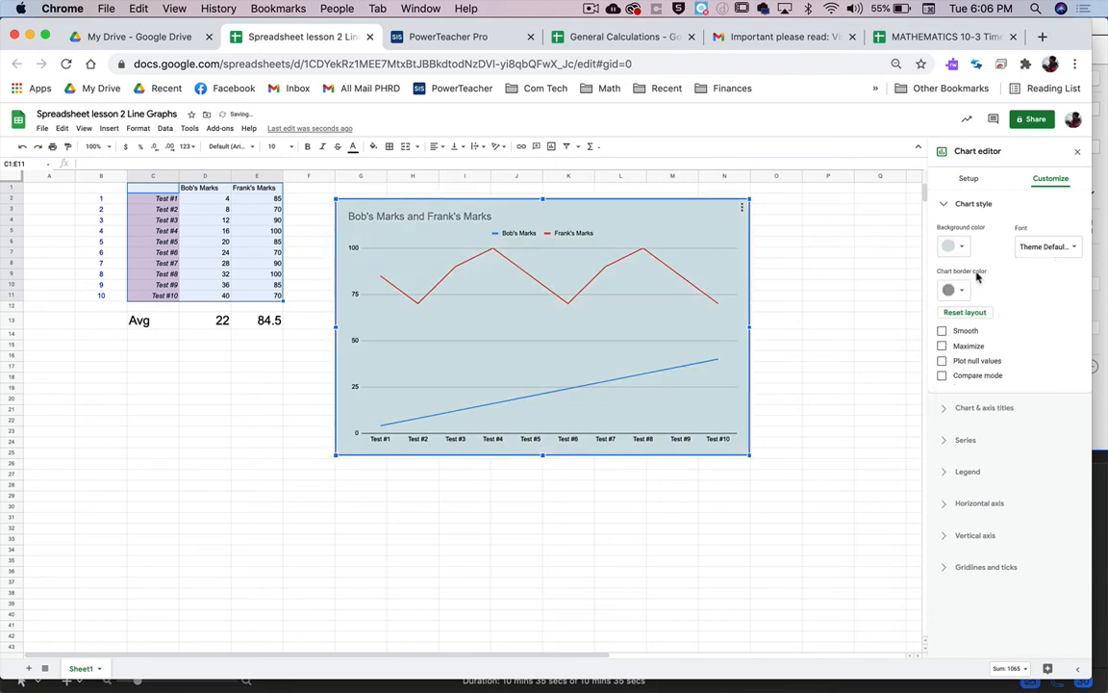
left_click(953, 247)
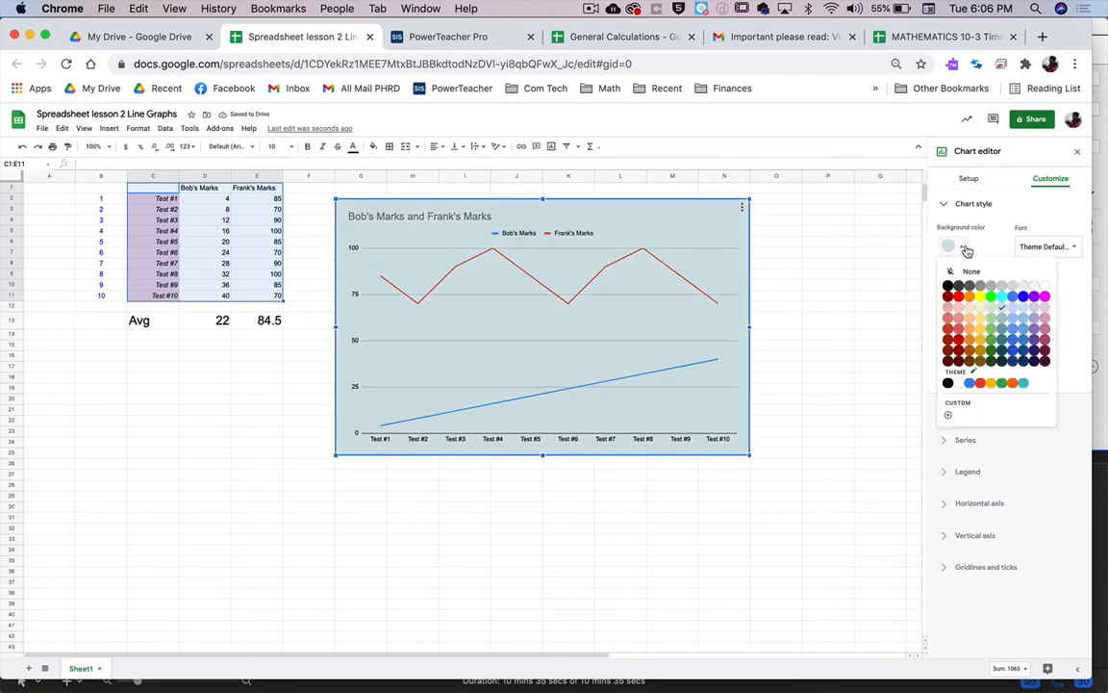
left_click(970, 317)
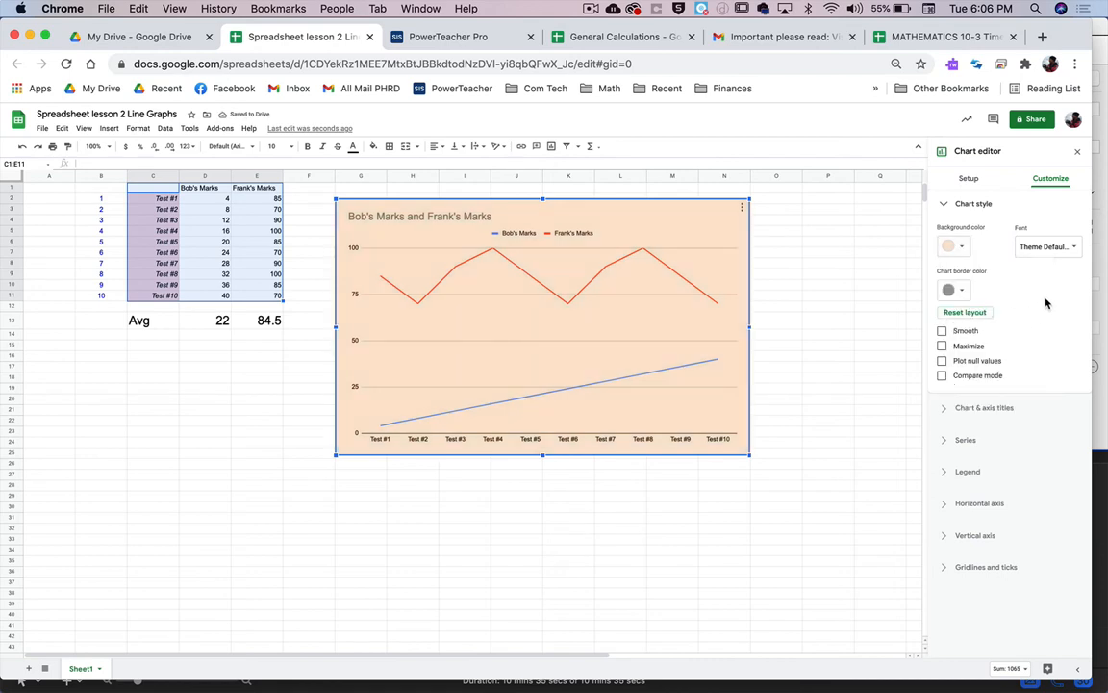
Try smoothing the chart's lines and turn the smoothing off again.
left_click(1049, 248)
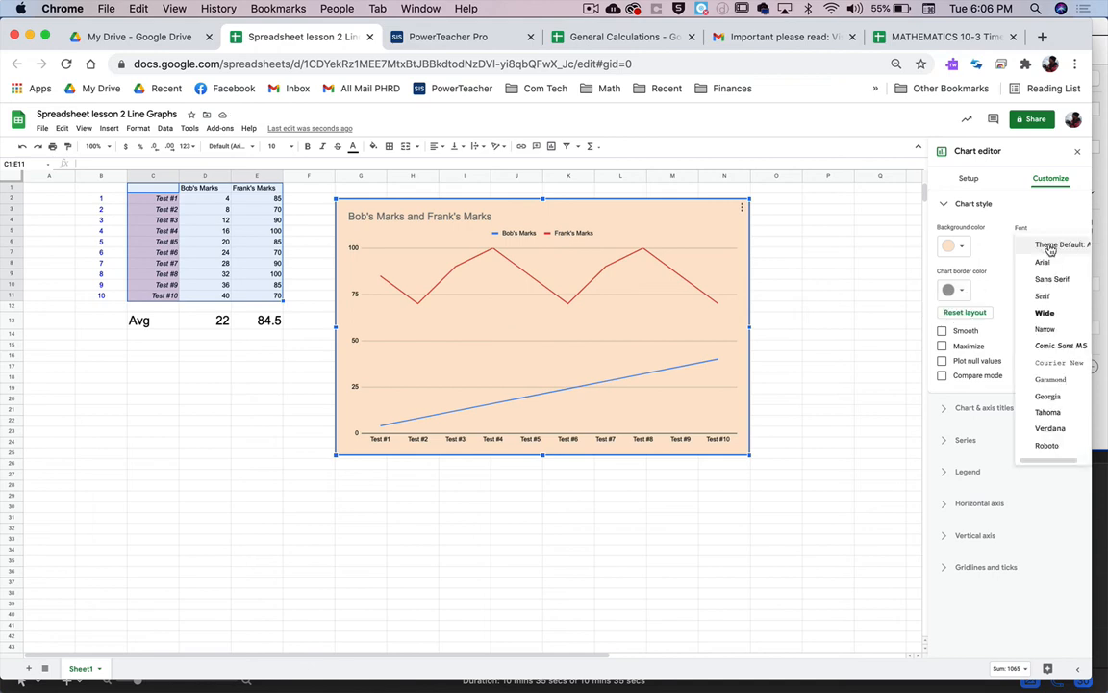
left_click(995, 261)
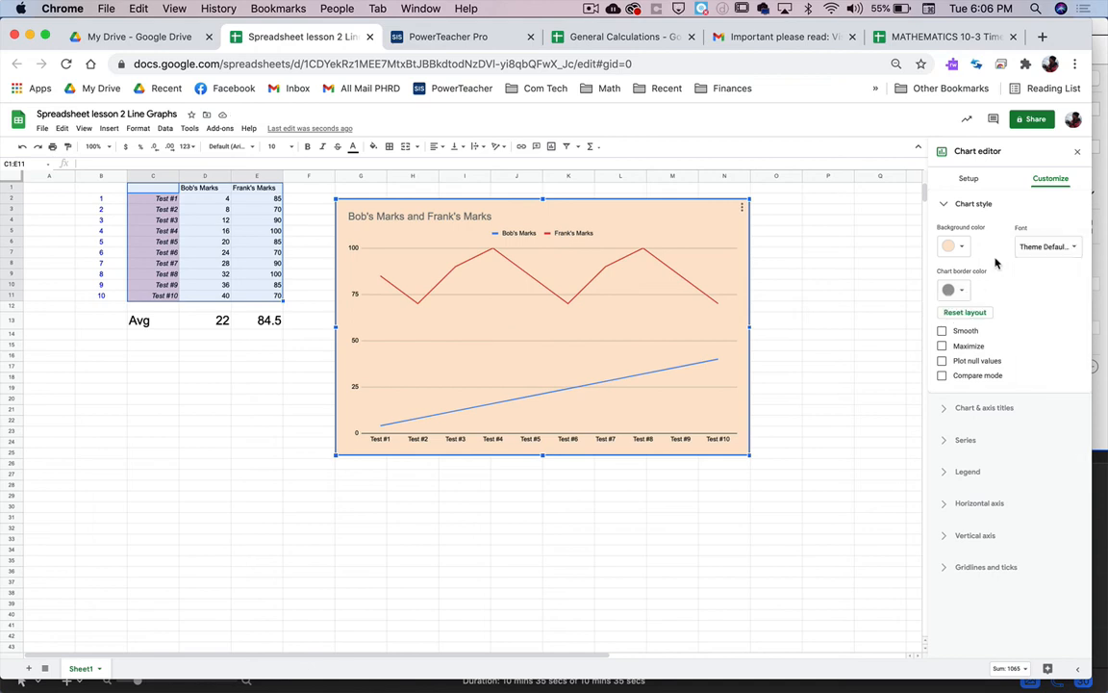
left_click(941, 332)
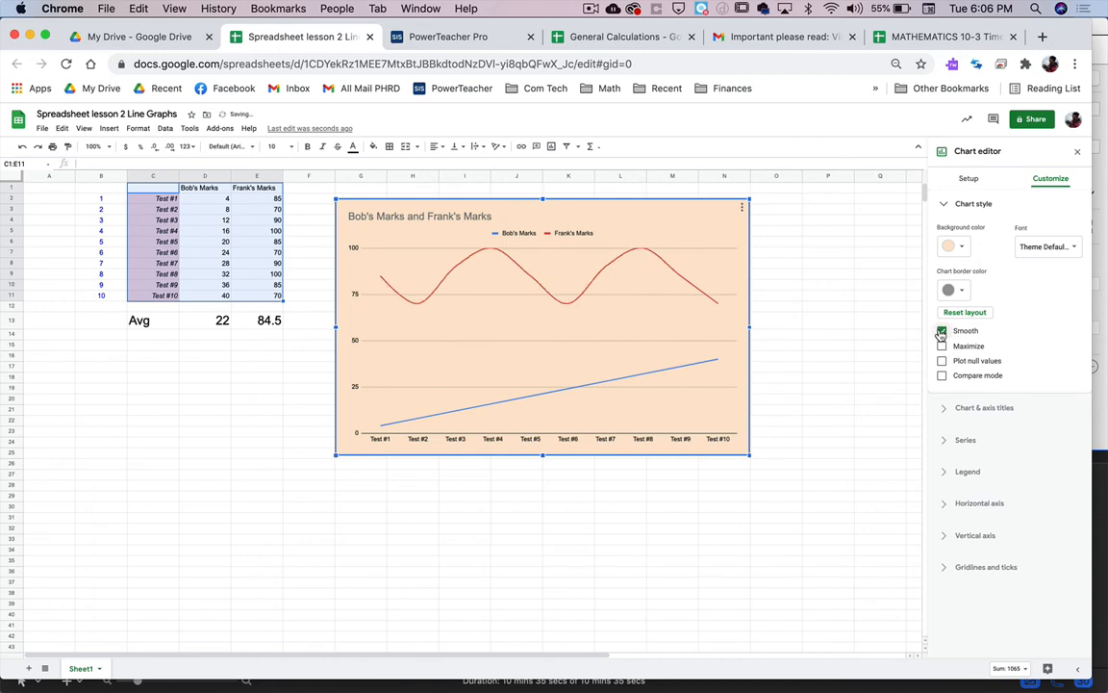
left_click(940, 332)
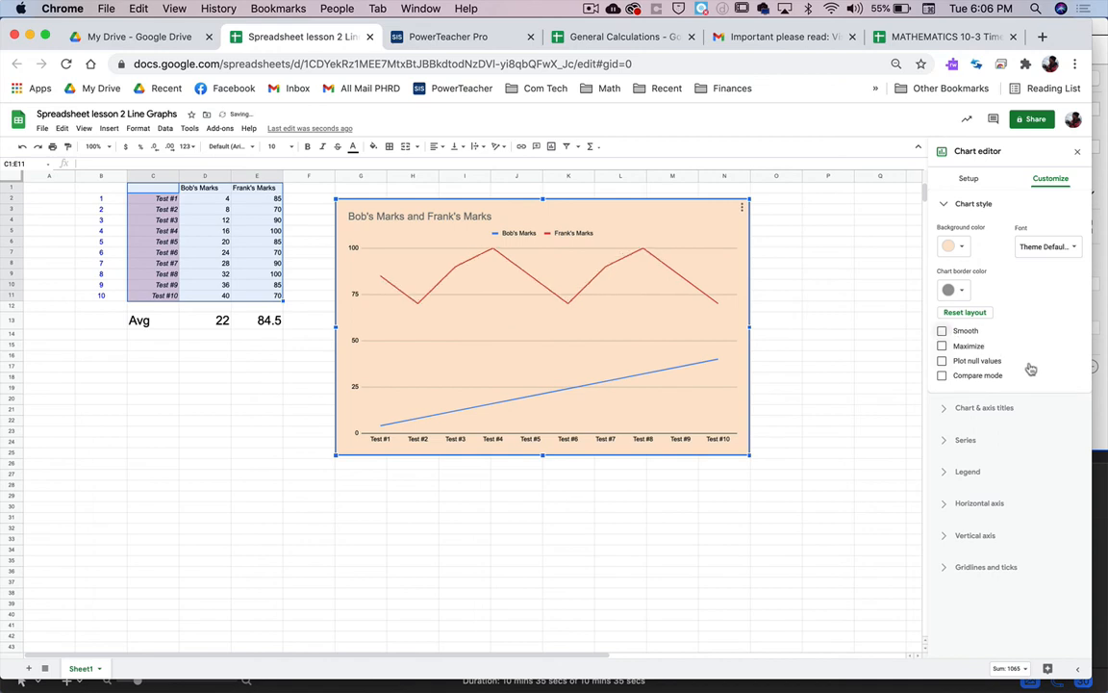
left_click(966, 207)
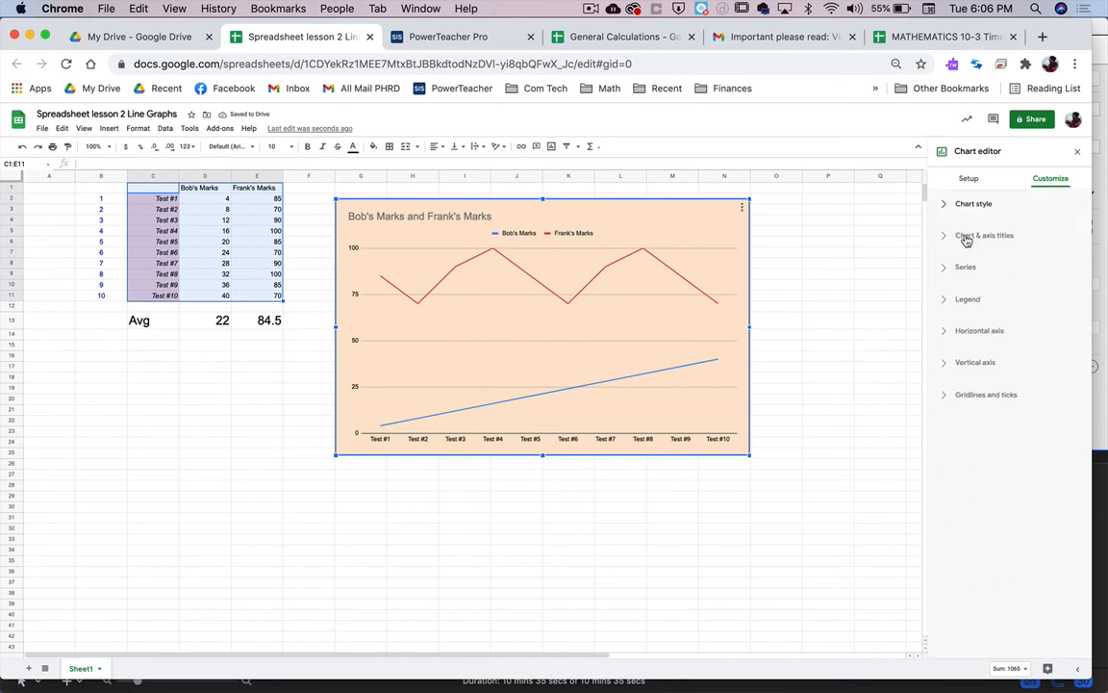
Set the chart title's font to Wide.
left_click(969, 238)
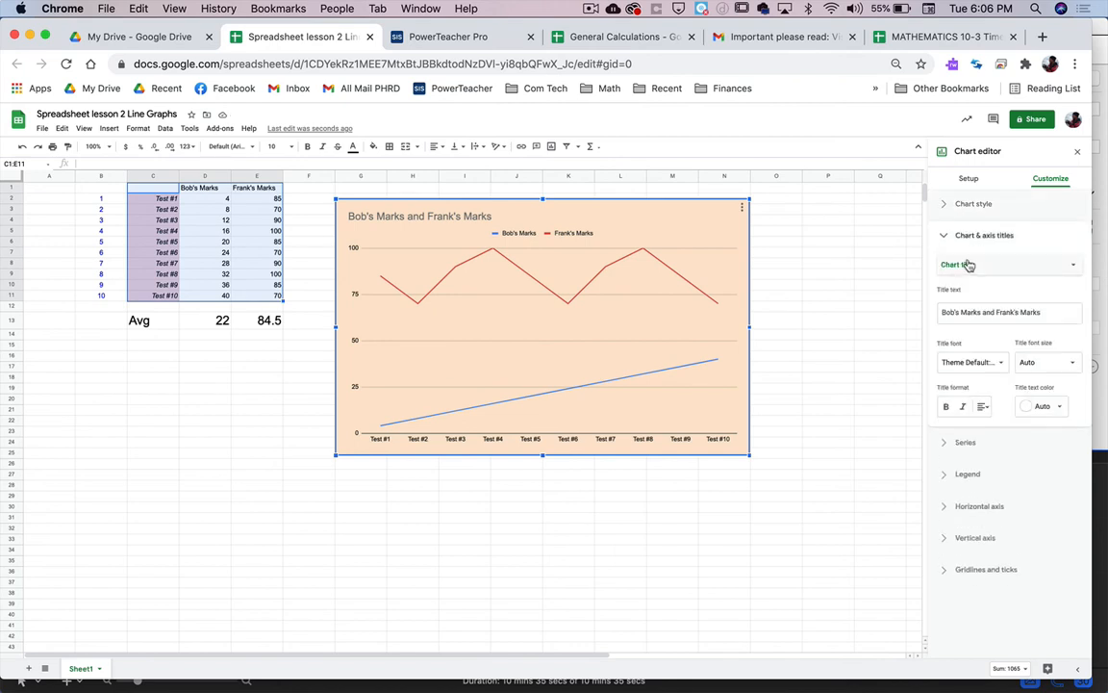
left_click(968, 264)
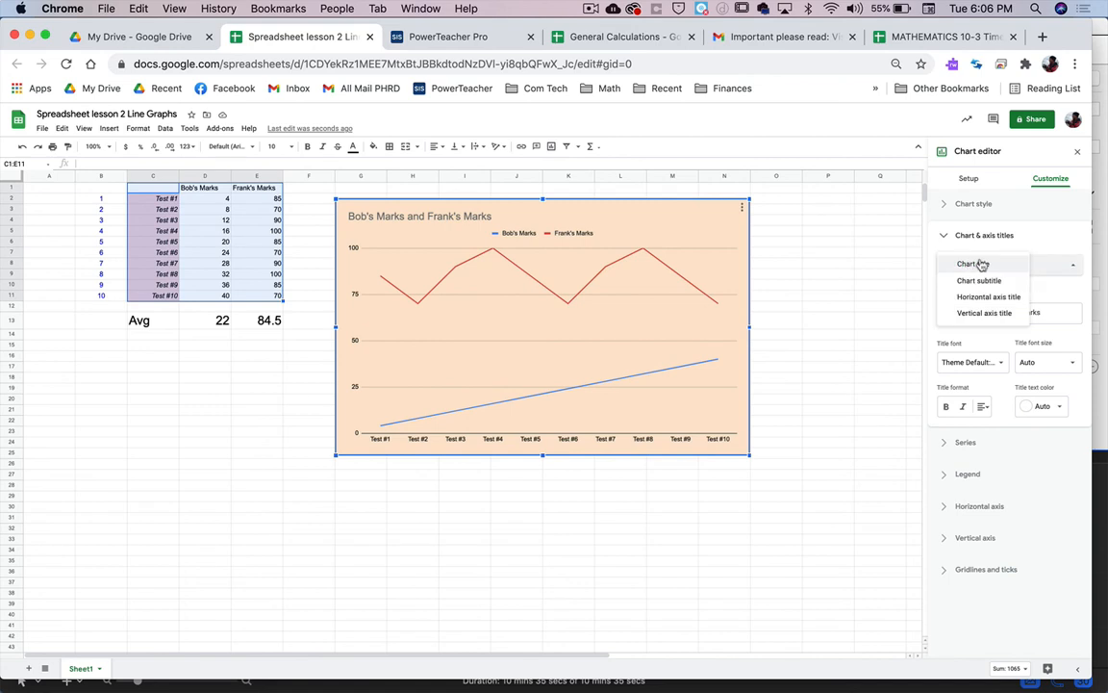
left_click(1046, 237)
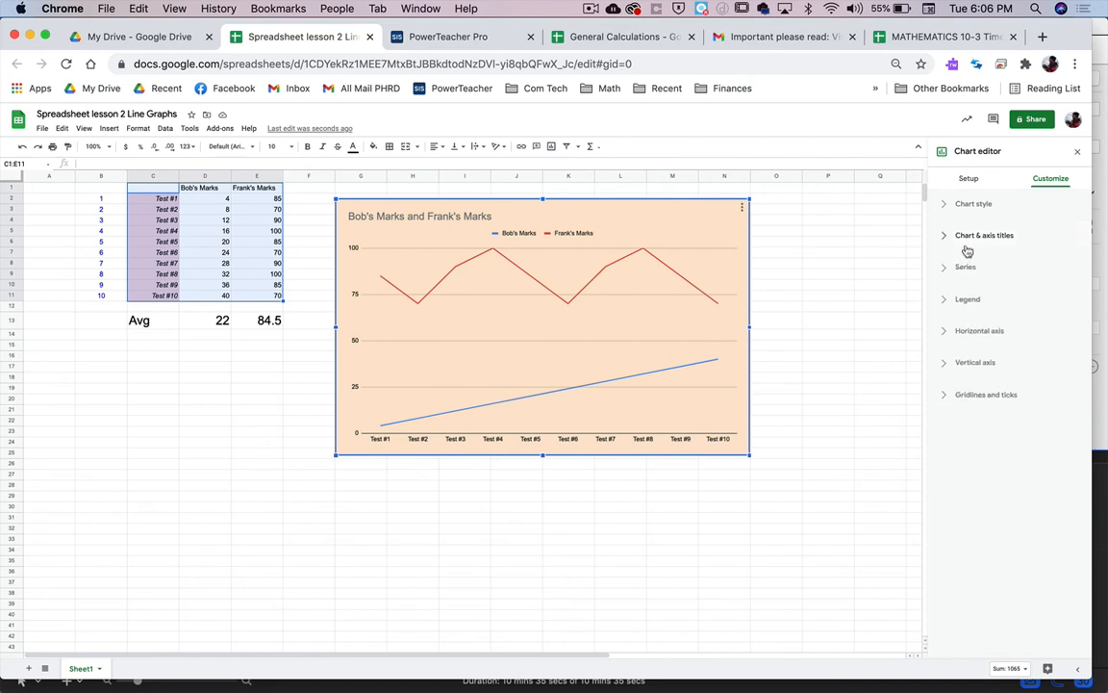
left_click(967, 237)
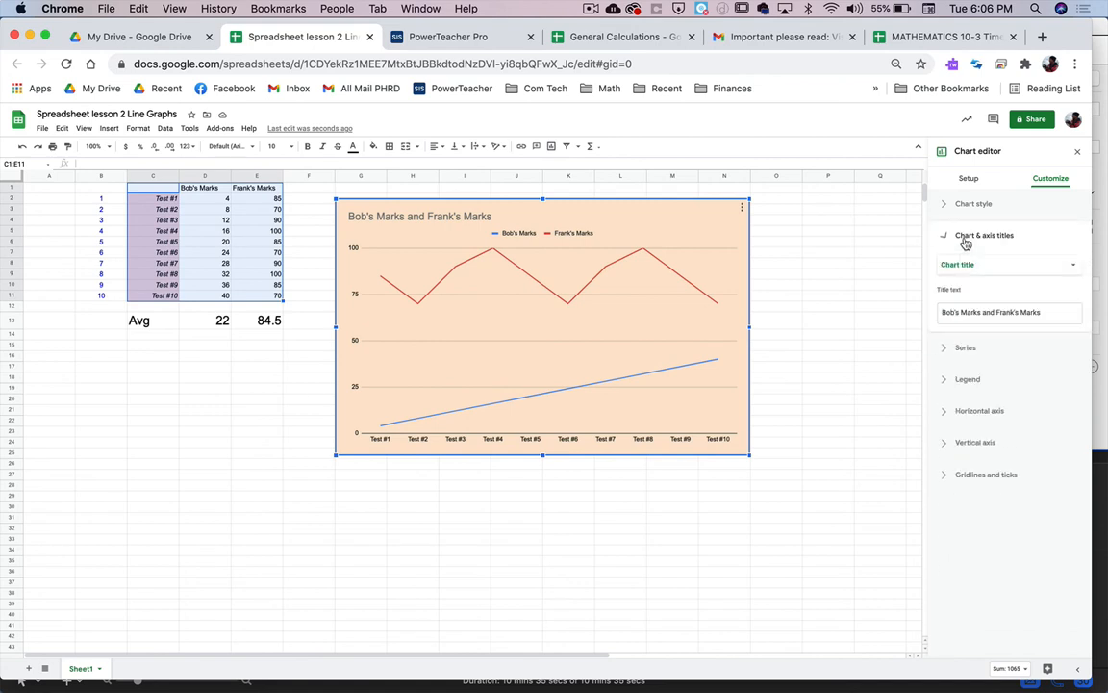
left_click(977, 312)
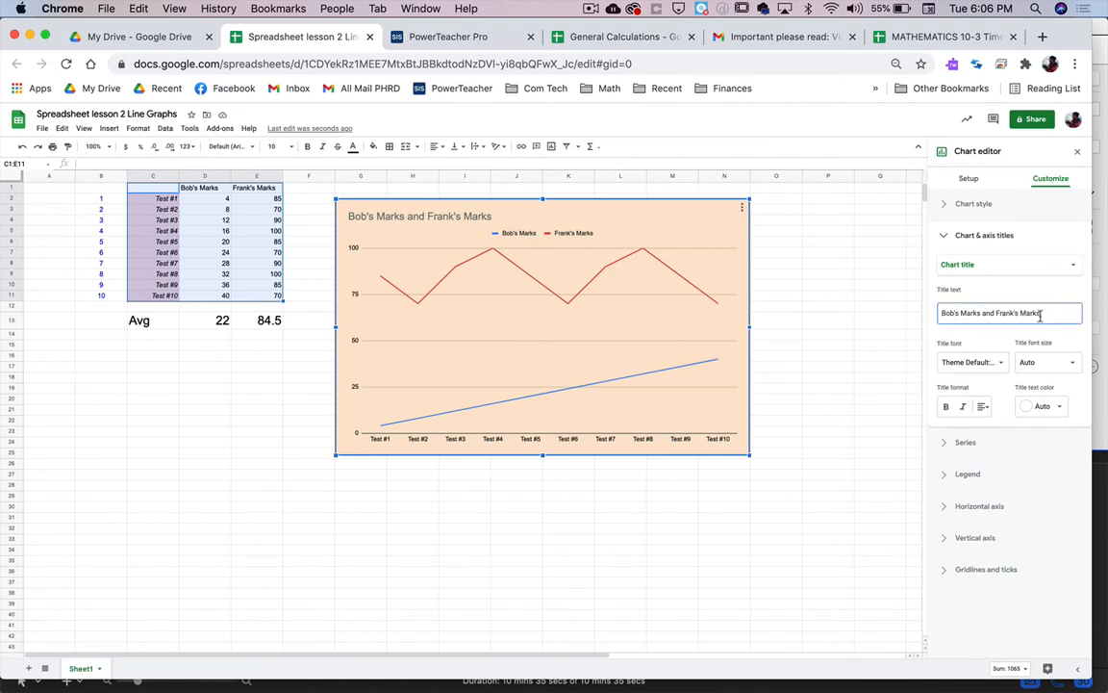
left_click(975, 362)
left_click(969, 428)
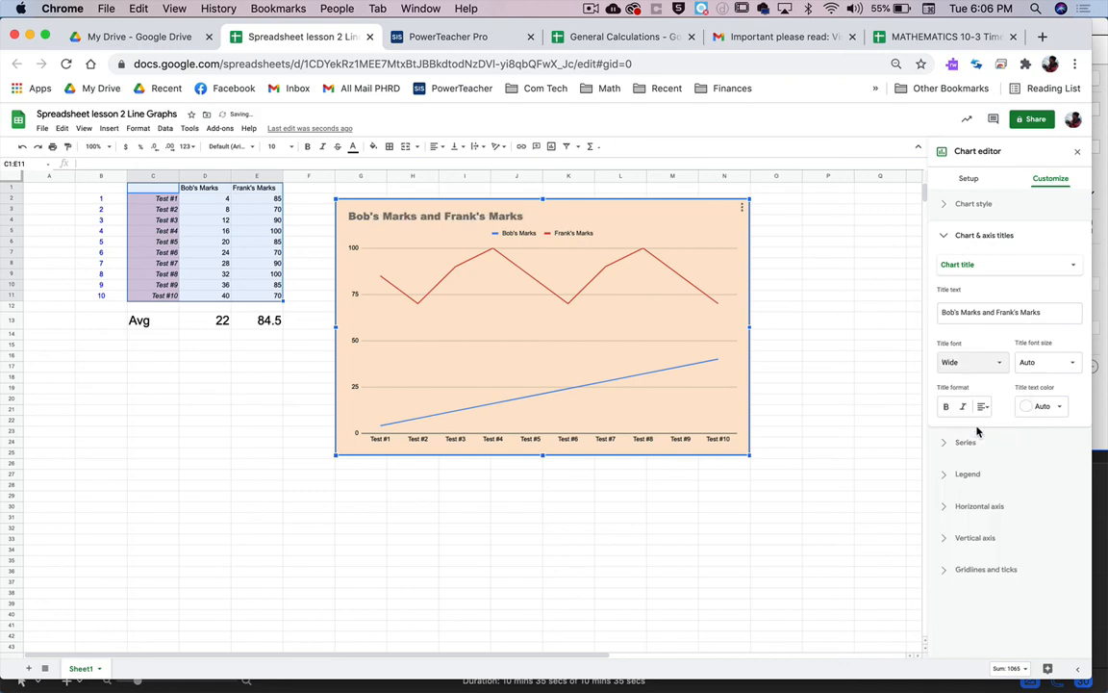
Set the chart title's font size to 24 and make it italic, keeping the text colour on Auto.
left_click(1074, 363)
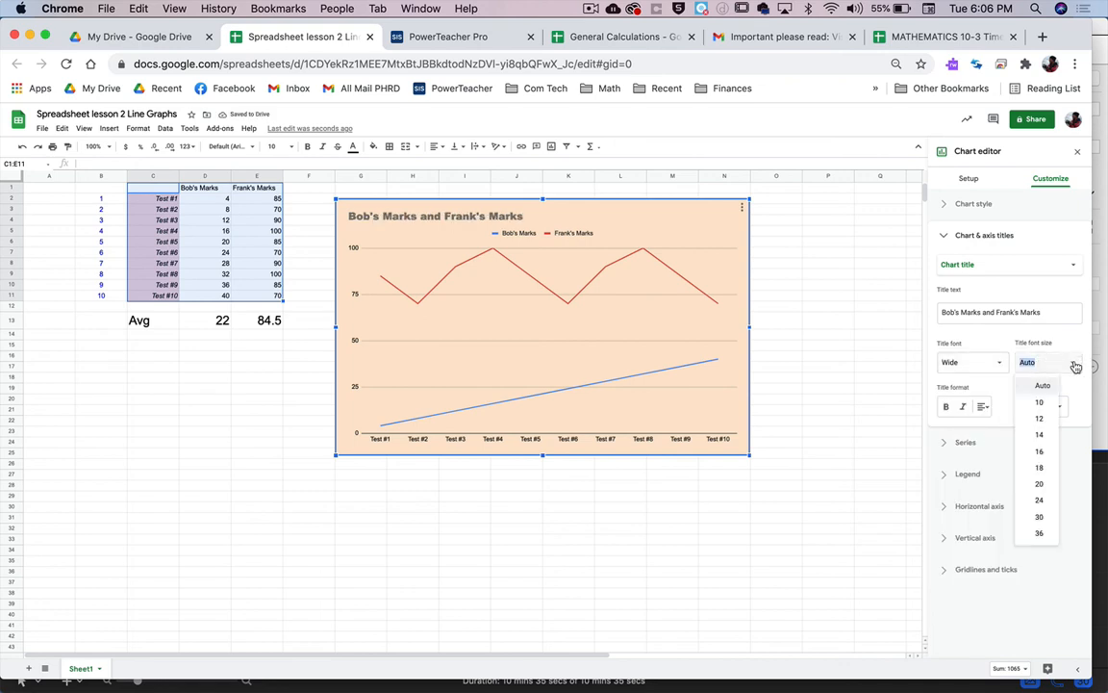
left_click(1038, 468)
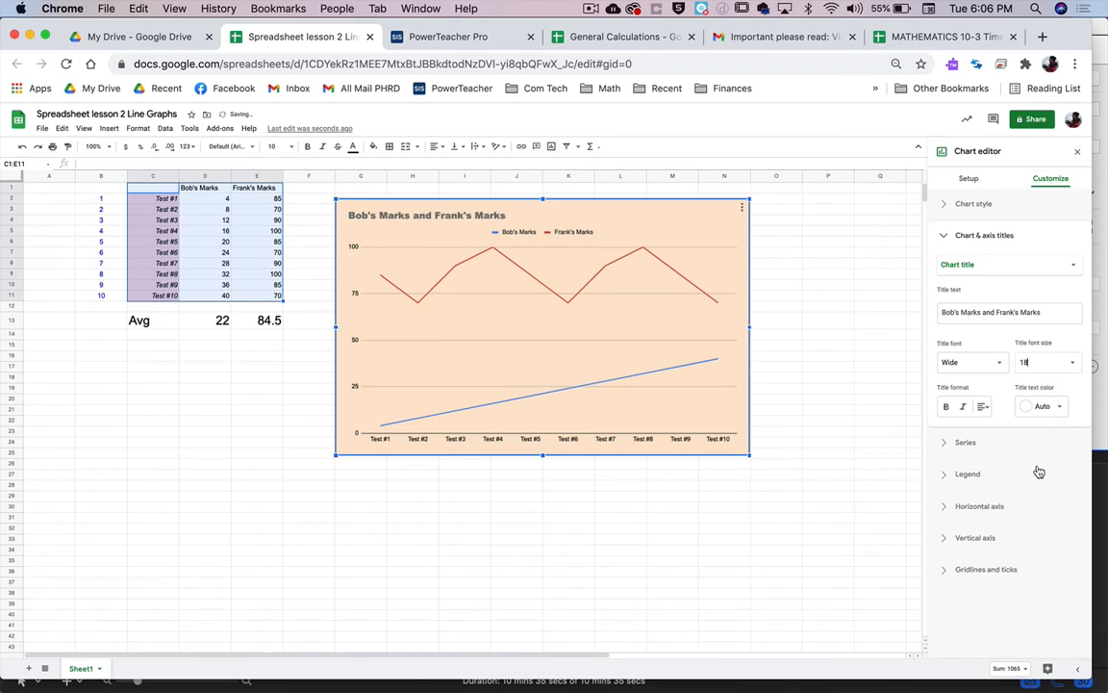
left_click(1073, 364)
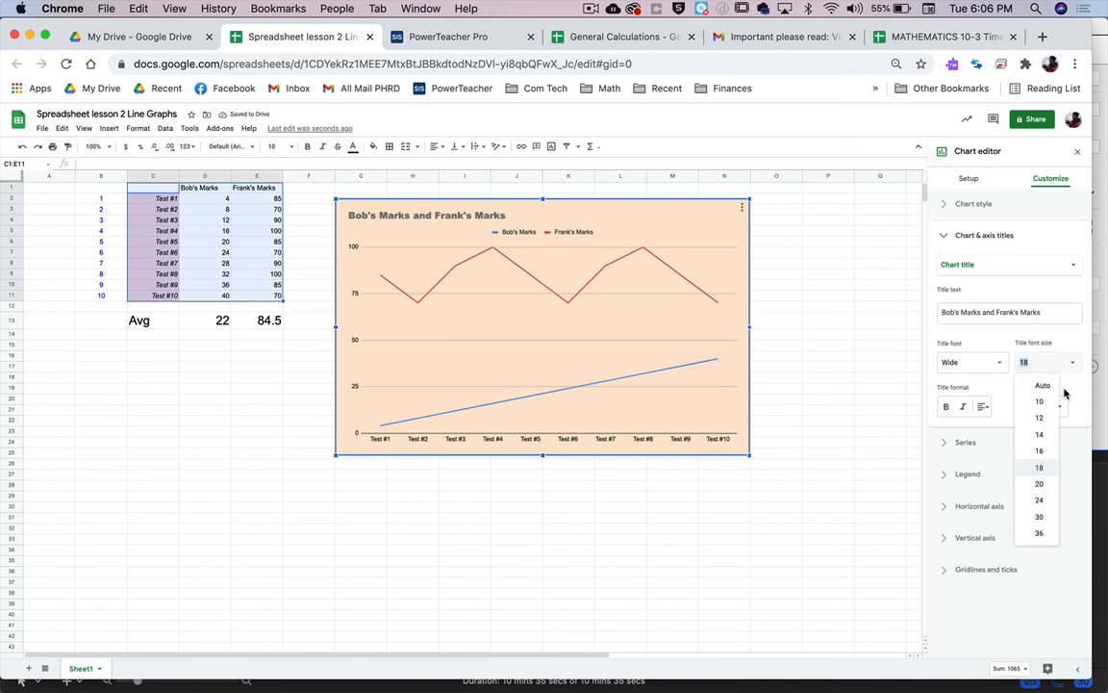
left_click(1038, 503)
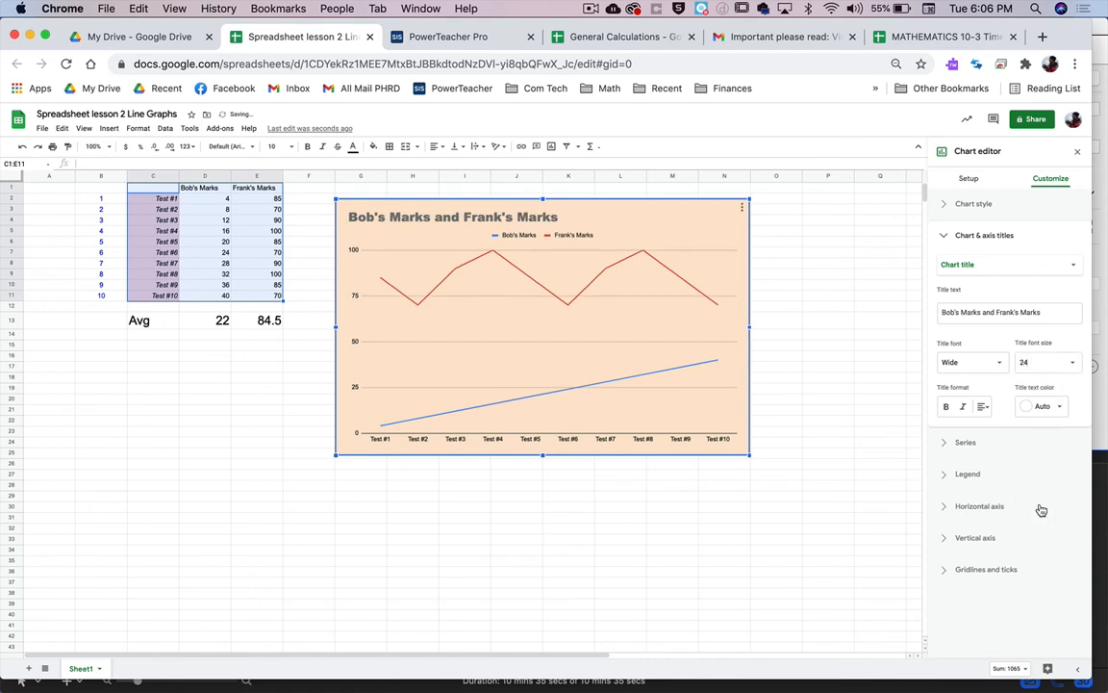
left_click(963, 408)
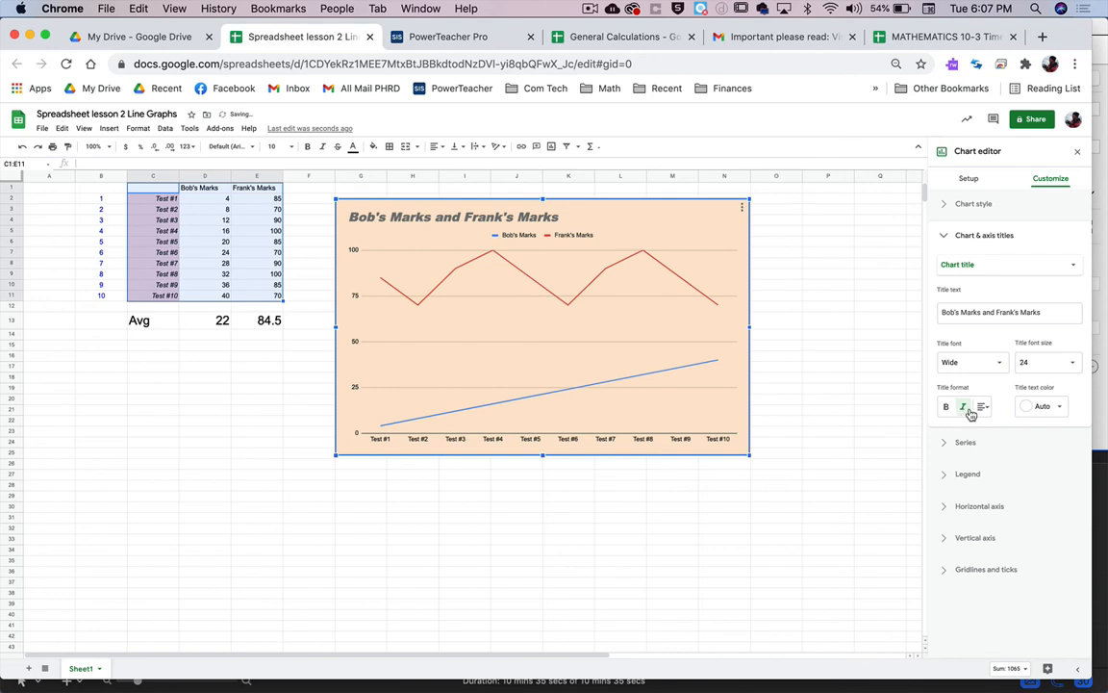
left_click(1061, 408)
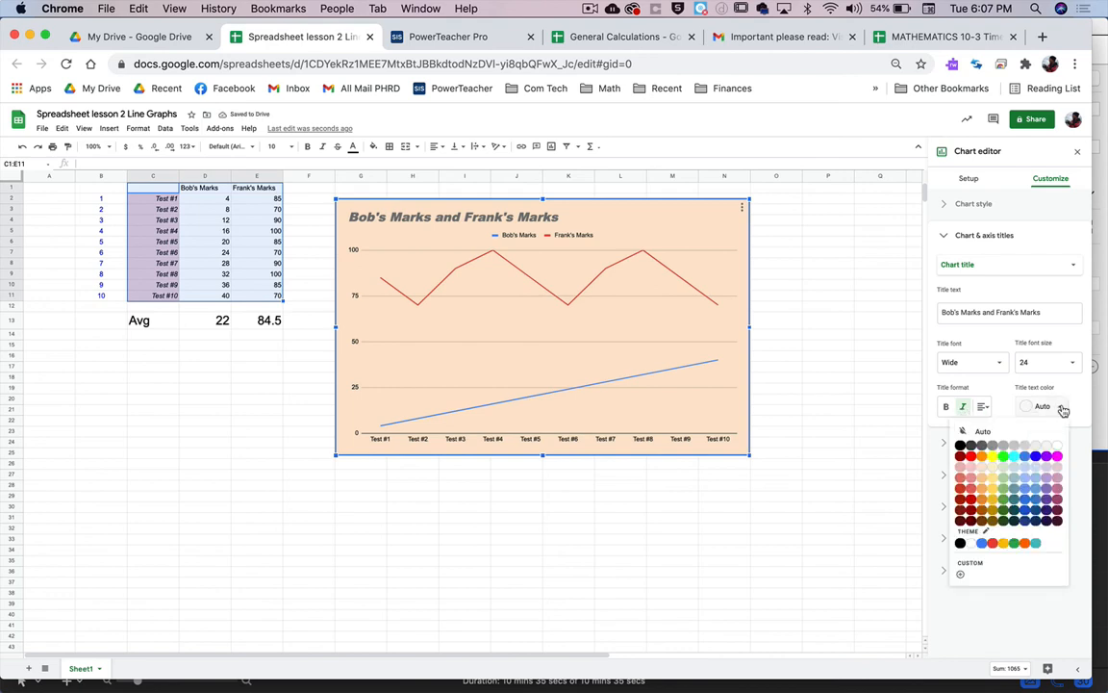
left_click(998, 432)
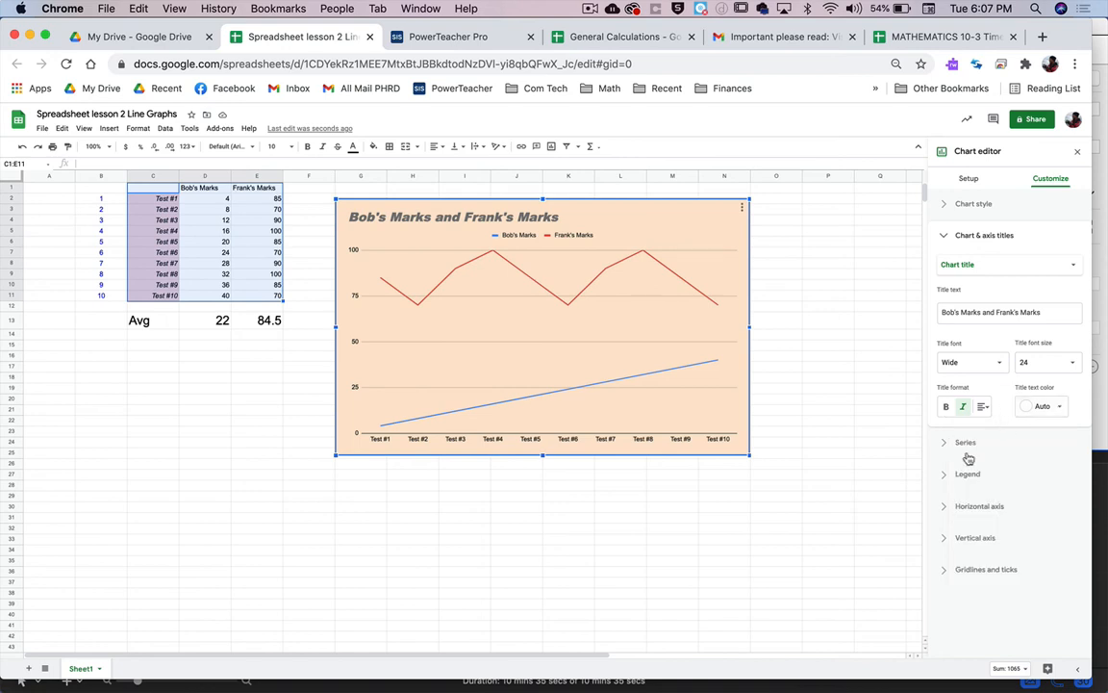
left_click(959, 237)
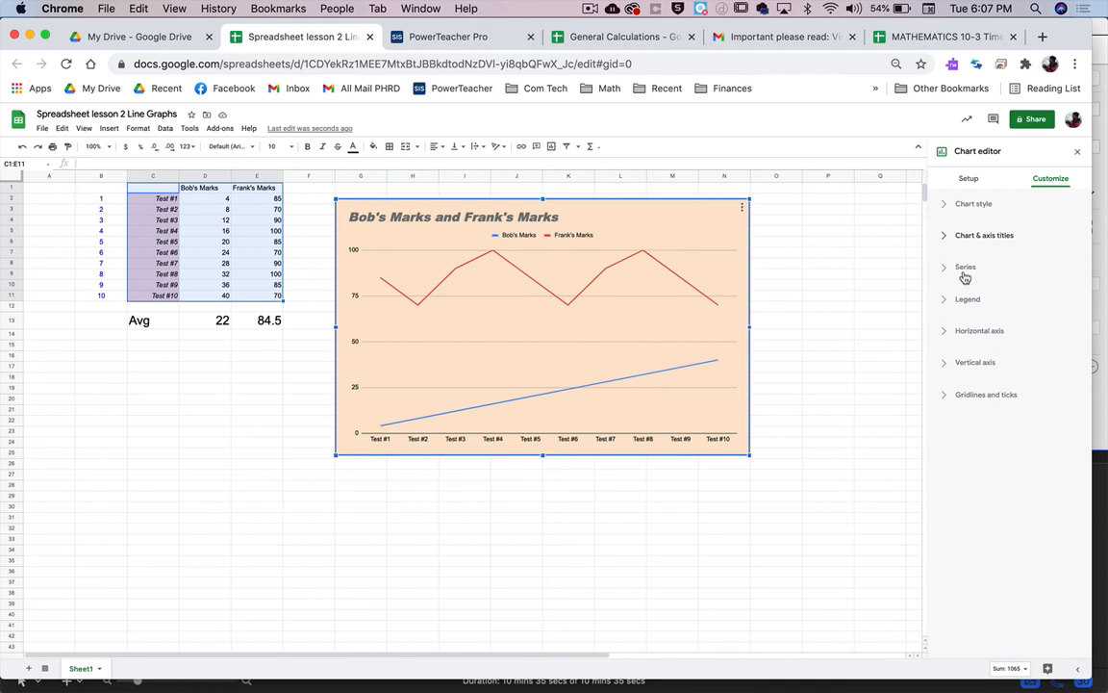
Add circle point markers of 10px to all series in the line chart.
left_click(966, 268)
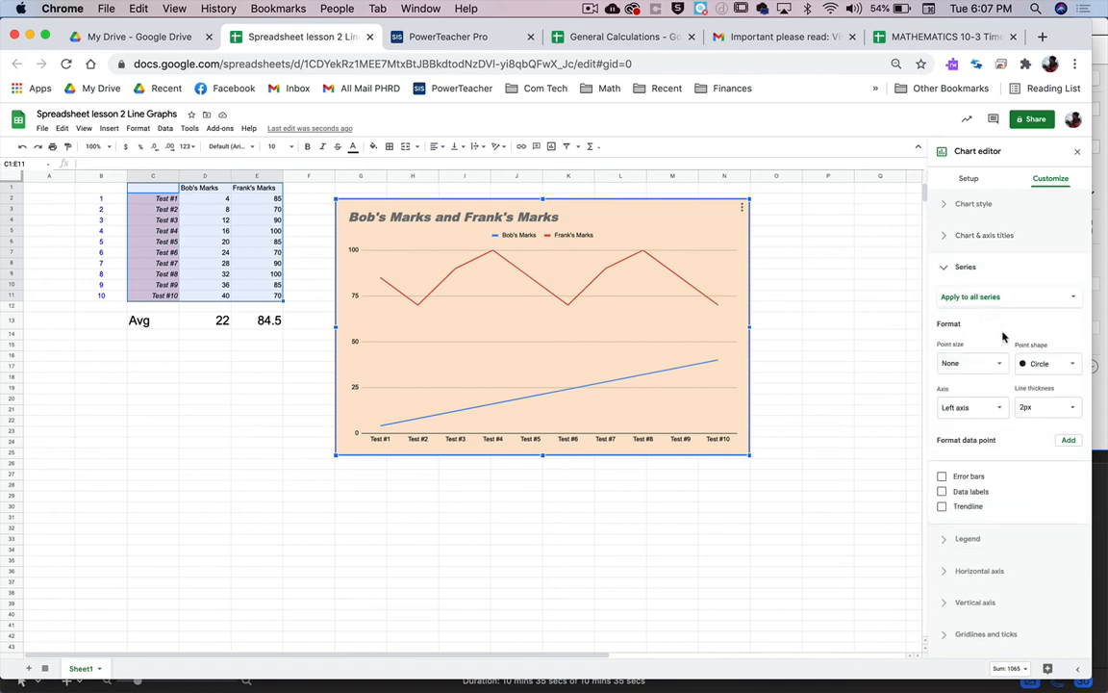
left_click(1041, 363)
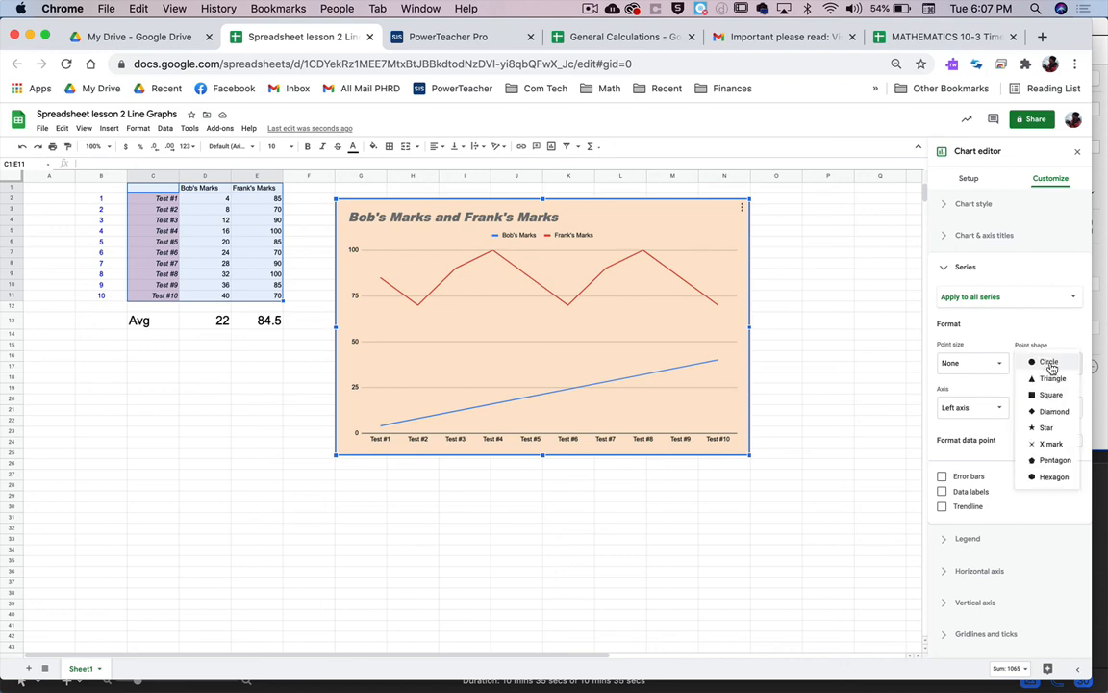
left_click(1049, 362)
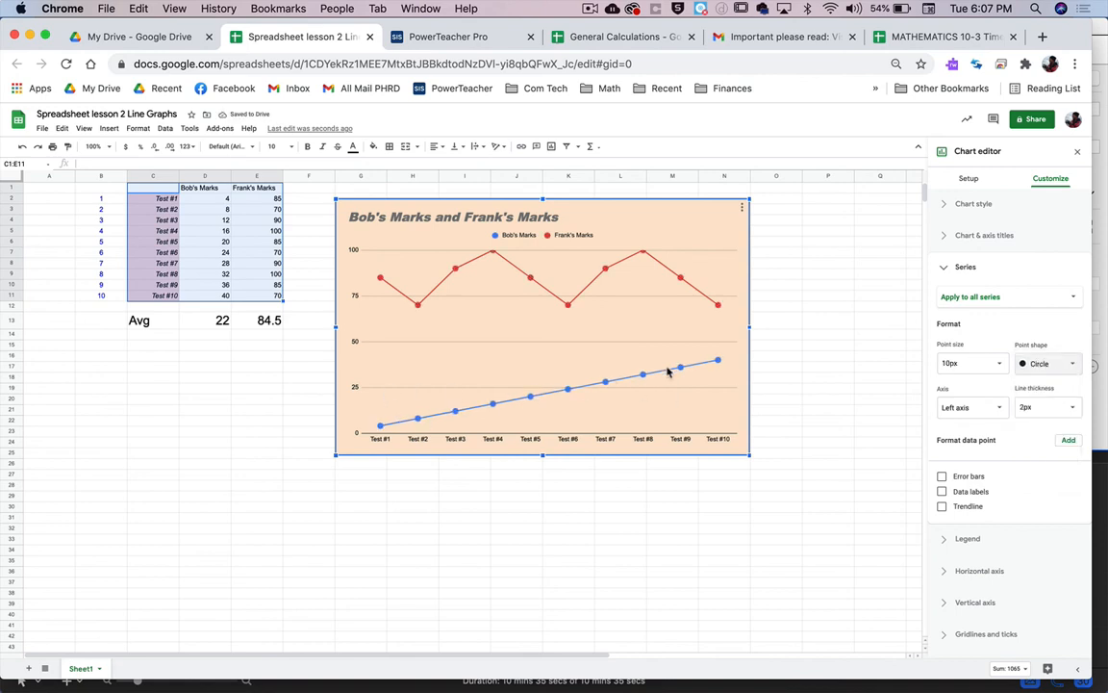
Try the X mark point shape on all series and switch back to circles.
left_click(1069, 364)
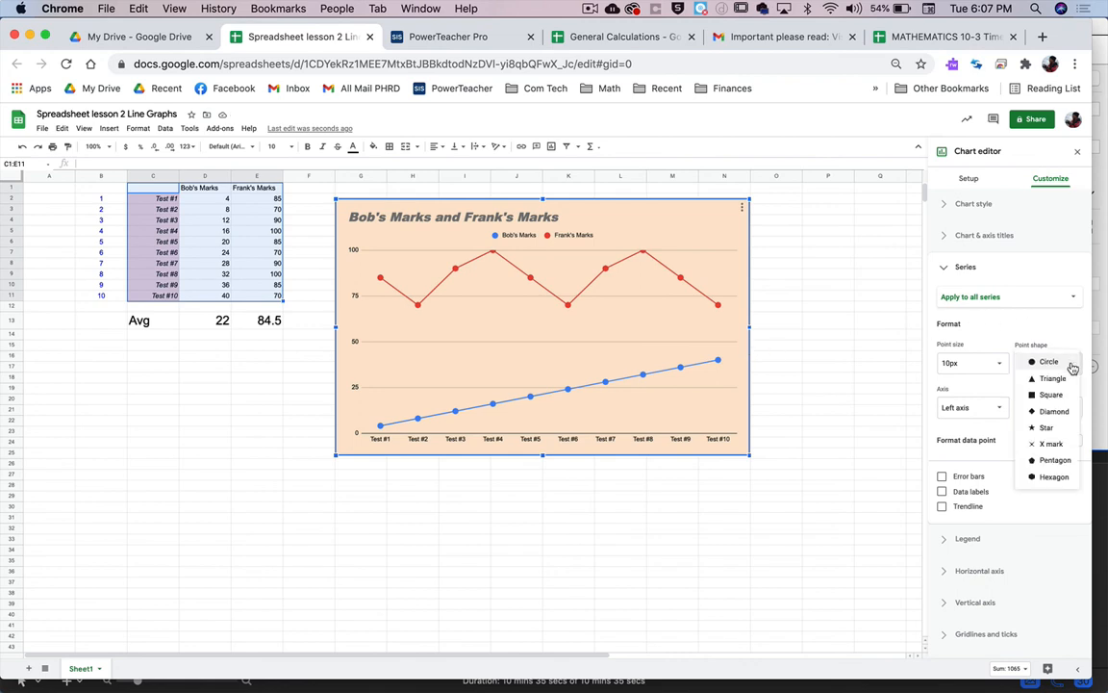
left_click(1048, 444)
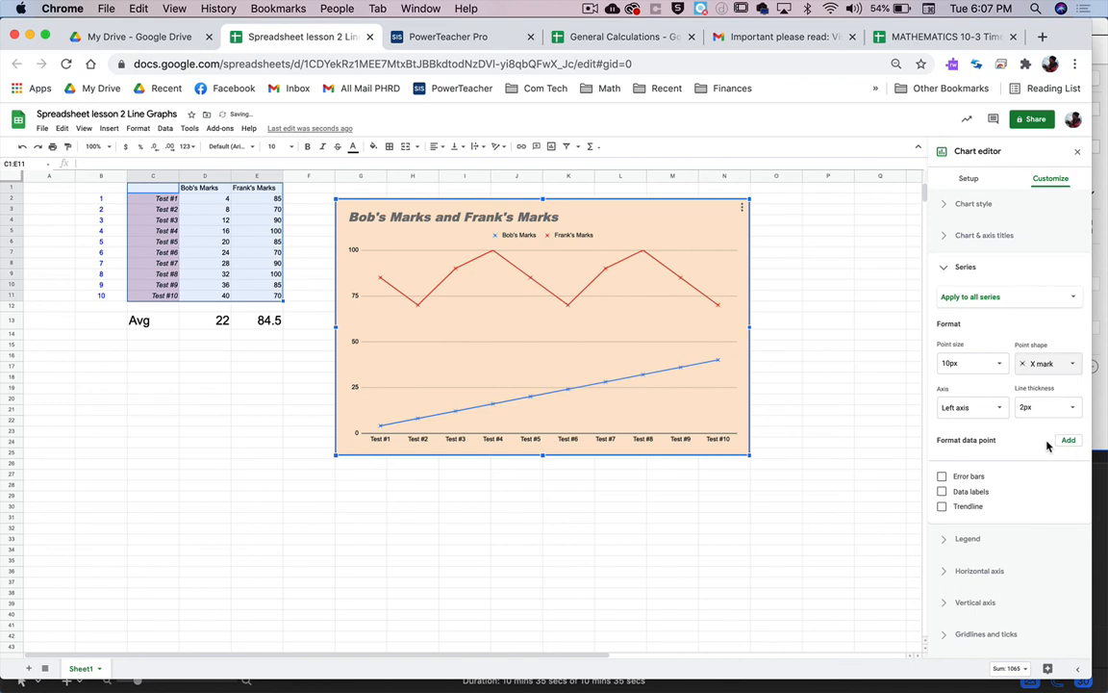
left_click(1068, 363)
left_click(1061, 279)
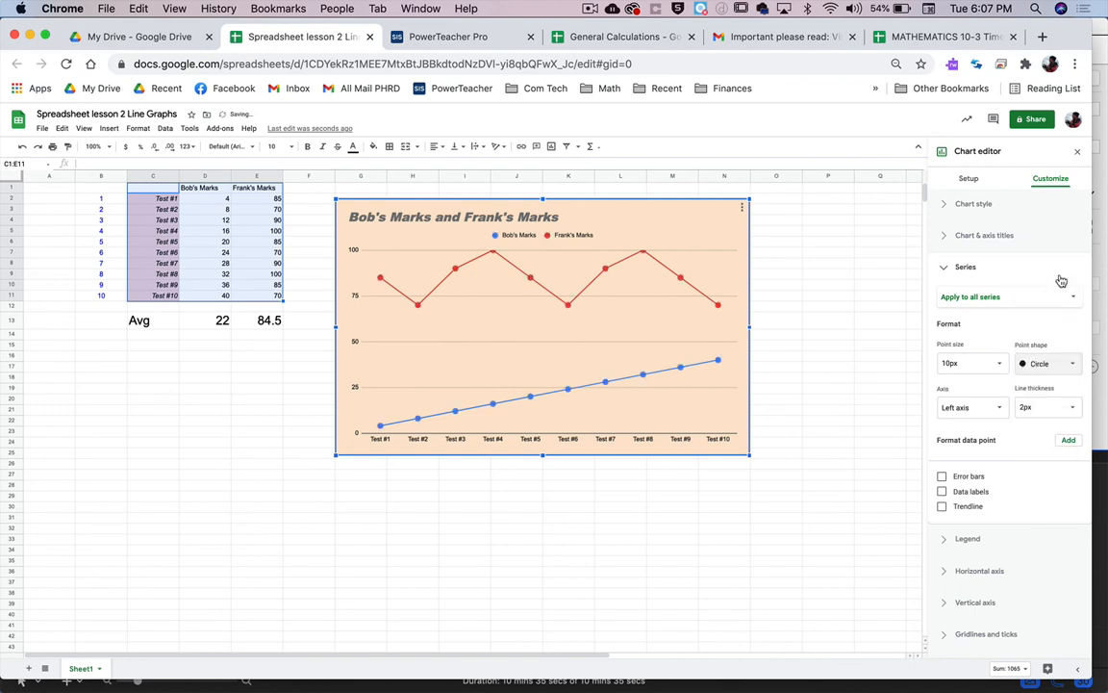
Set the point size of all series to 7px and show their data labels on the chart.
left_click(1000, 365)
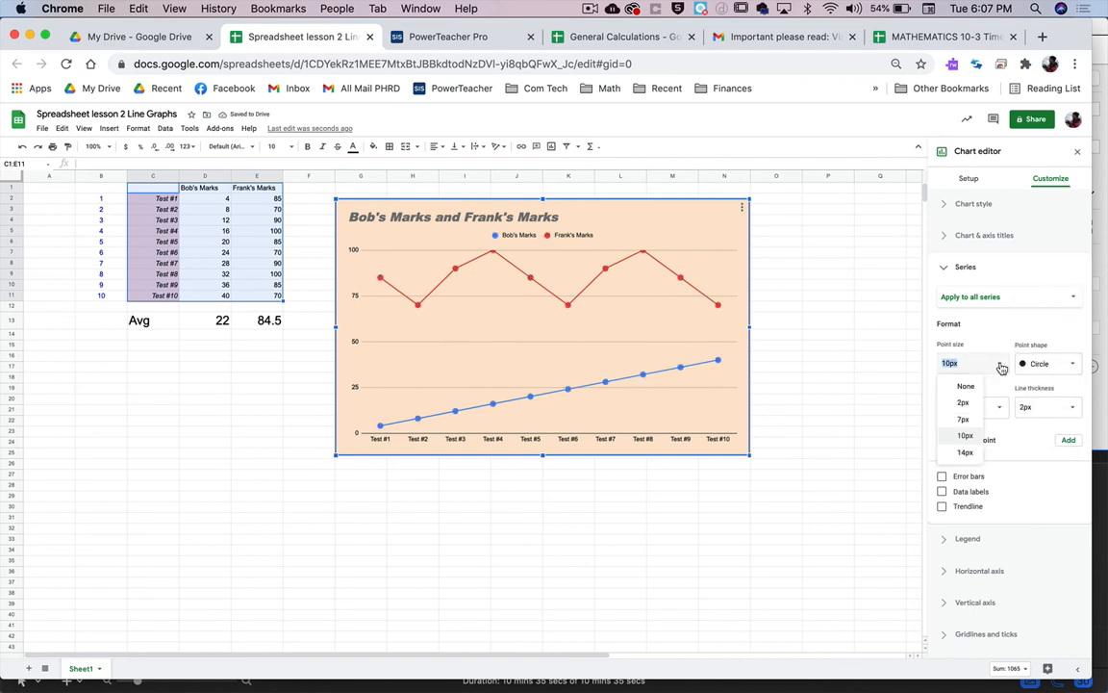
left_click(965, 419)
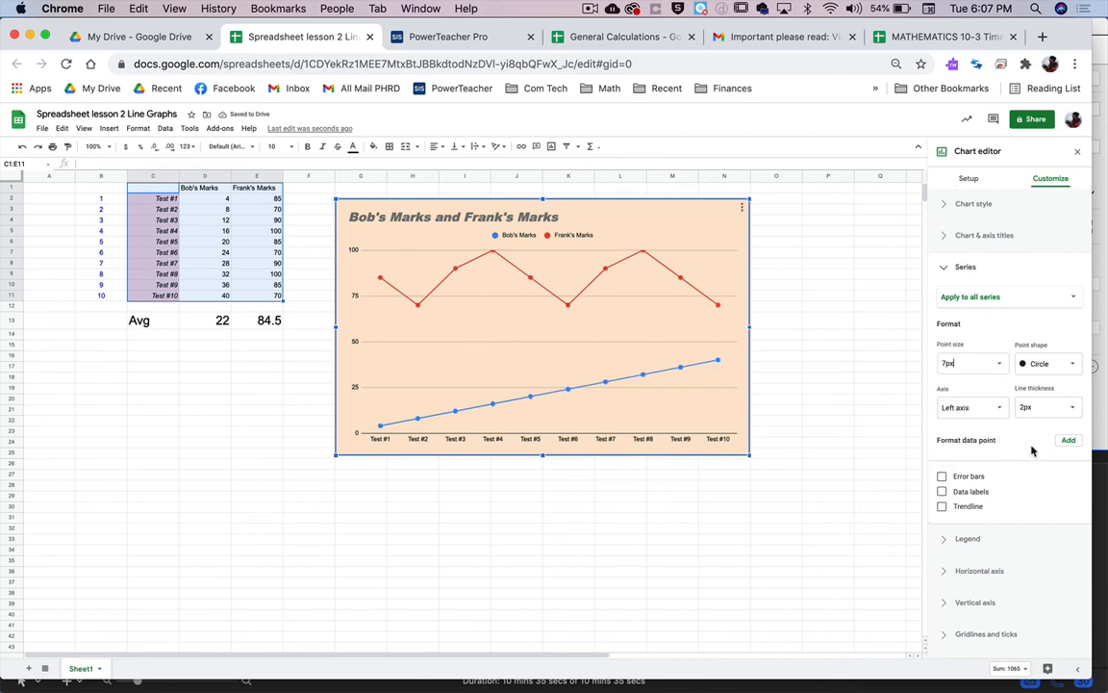
left_click(941, 493)
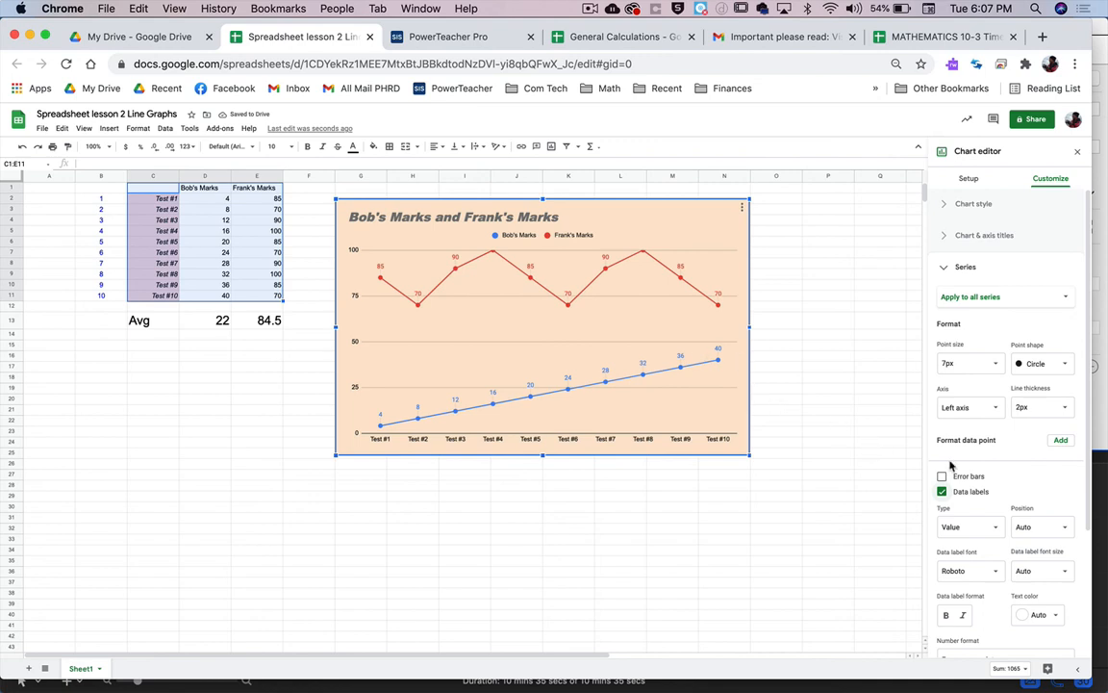
scroll(1054, 494, "down", 3)
scroll(1055, 494, "down", 2)
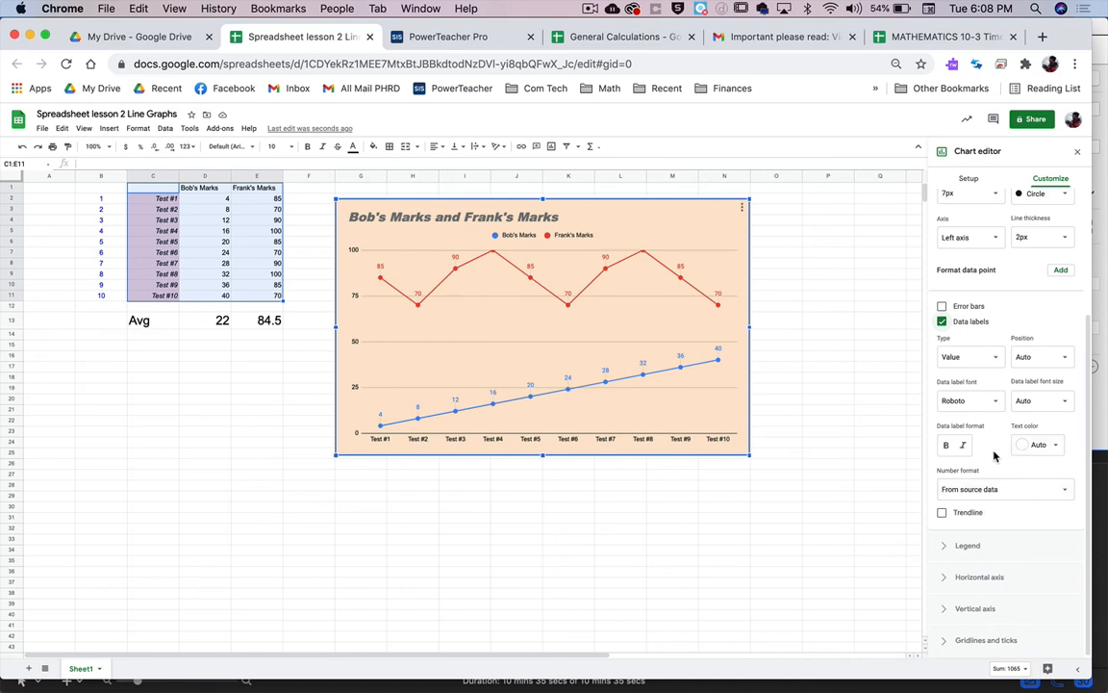
scroll(1001, 346, "up", 6)
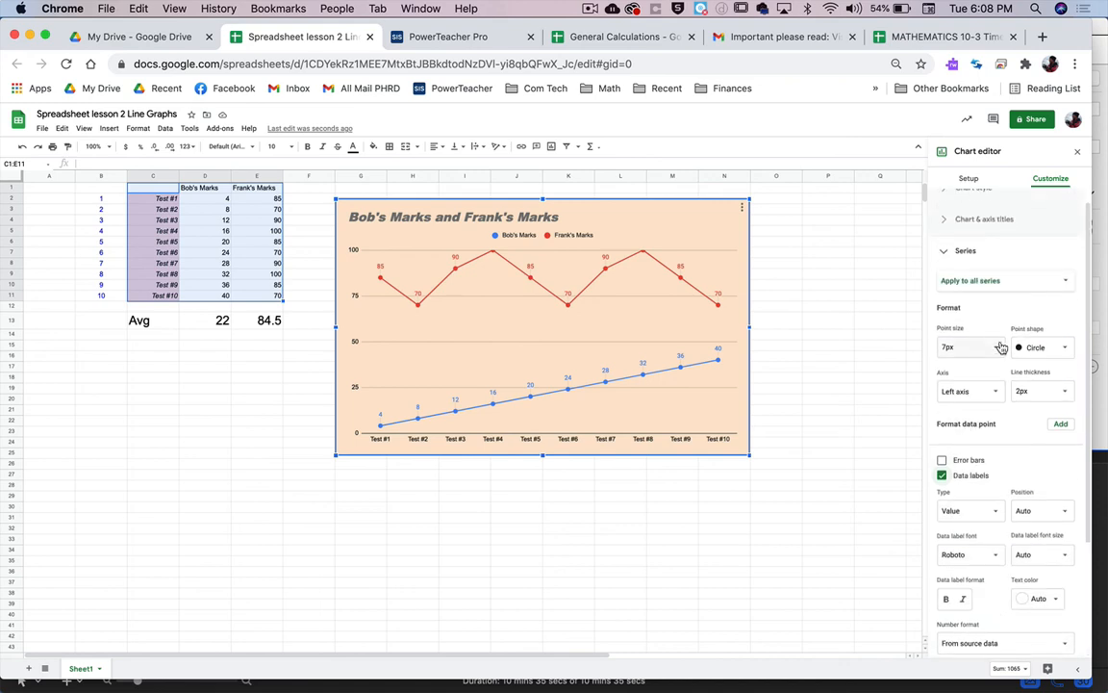
left_click(968, 270)
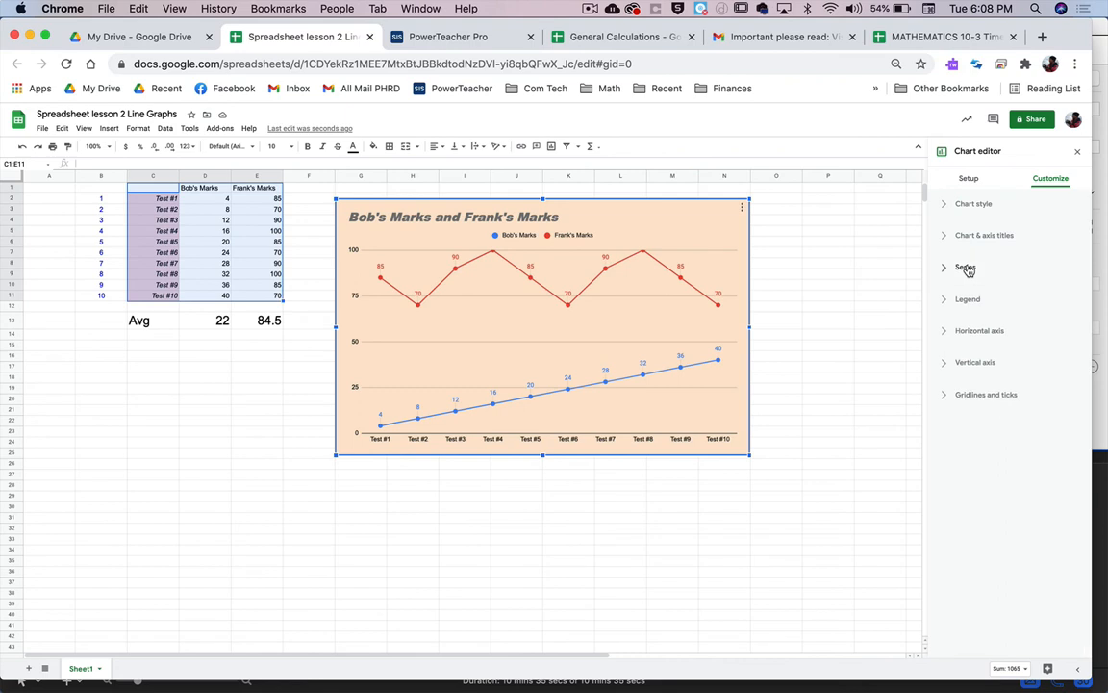
Slant the chart's horizontal axis labels by 30°.
left_click(968, 299)
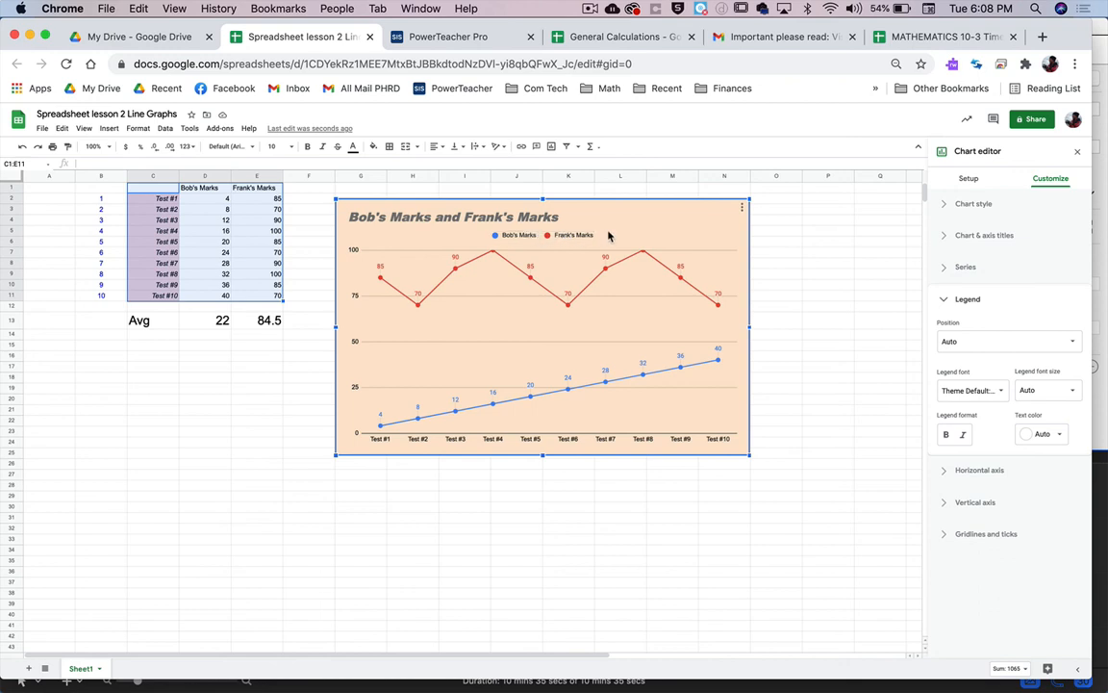
left_click(969, 301)
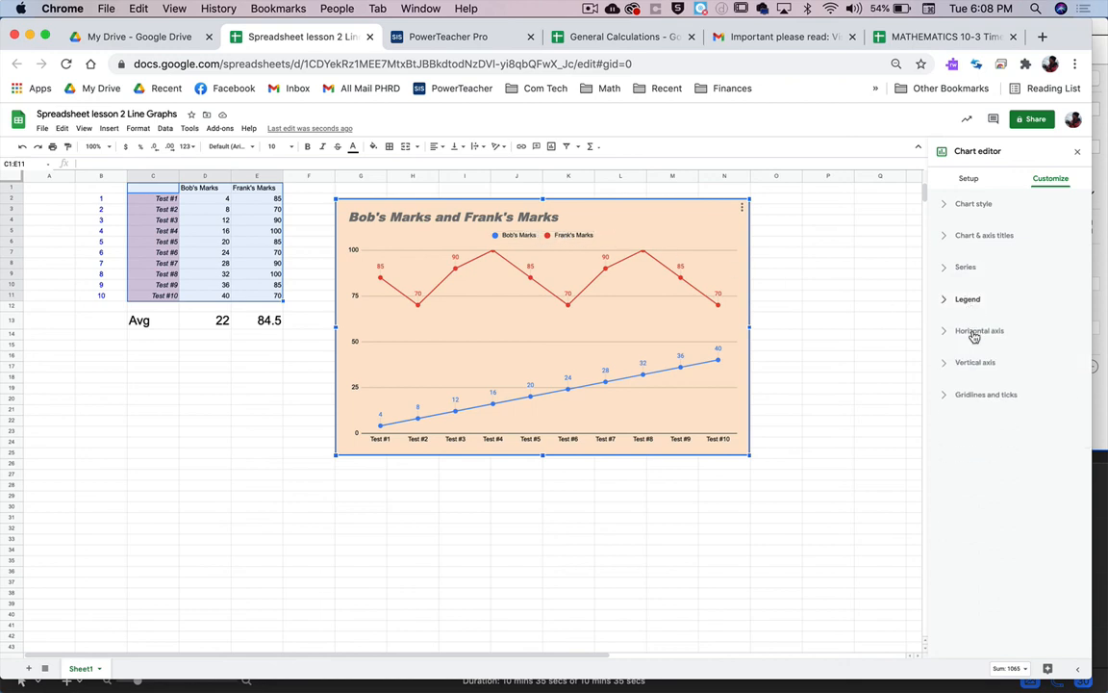
left_click(974, 333)
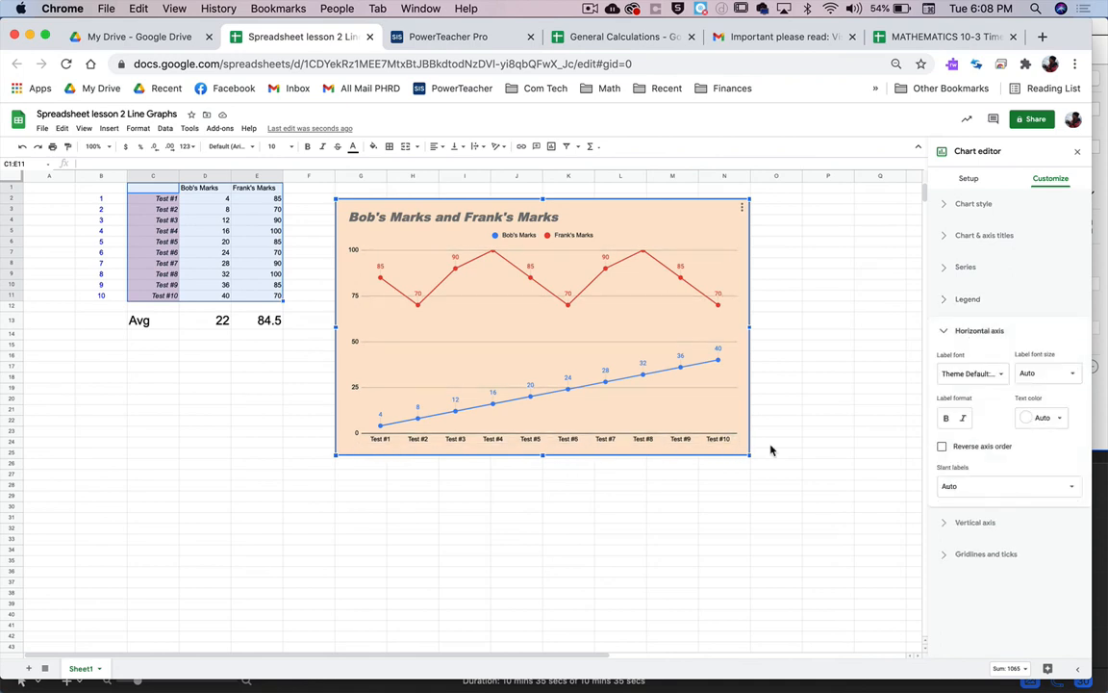
left_click(960, 485)
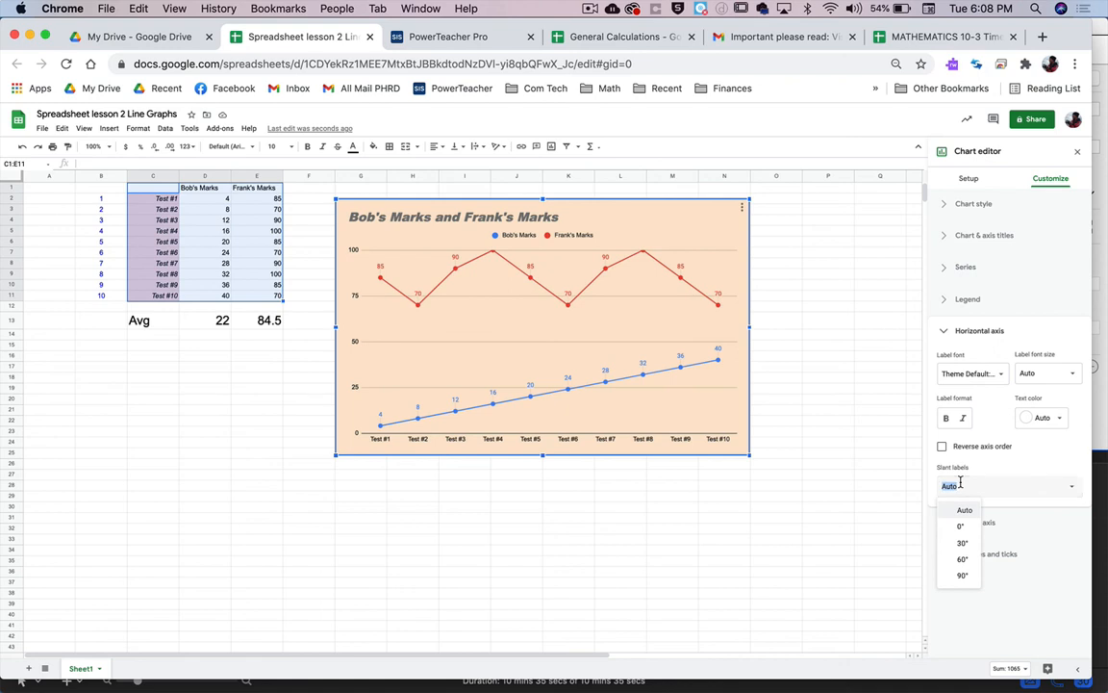
left_click(961, 544)
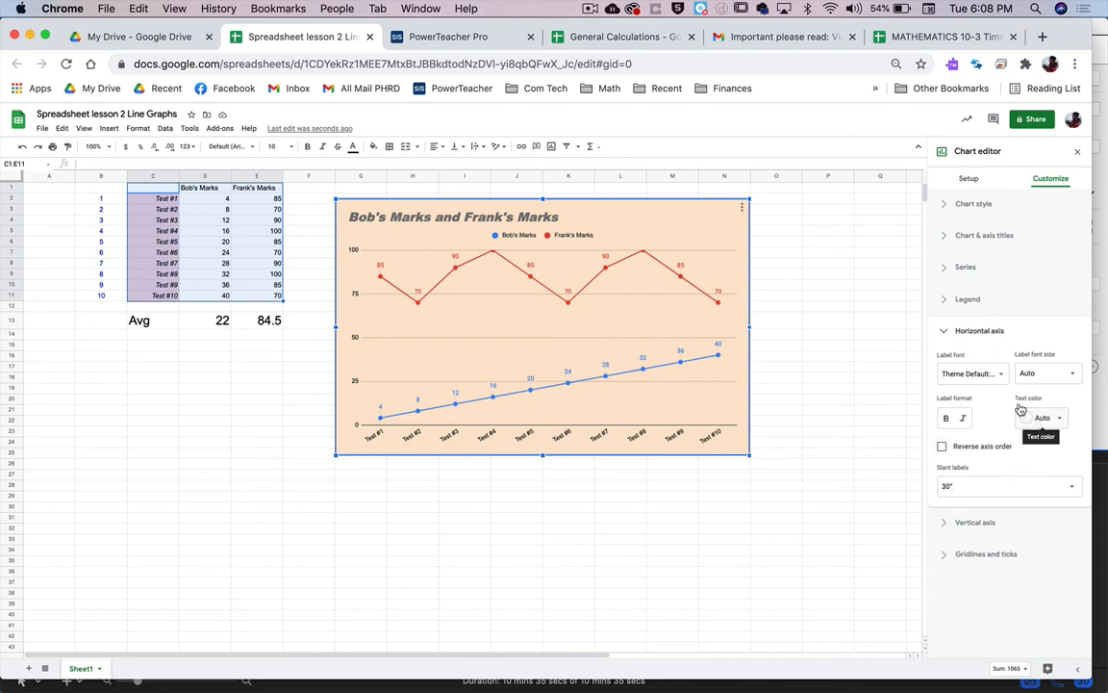
left_click(972, 334)
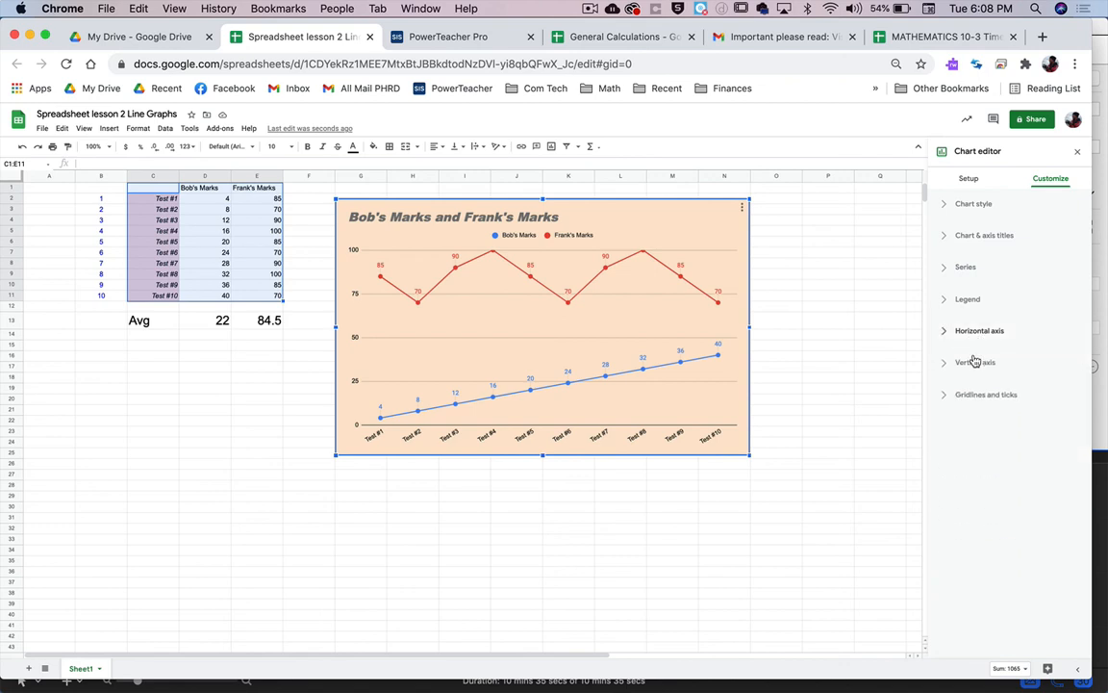
Add major ticks to the chart's vertical axis.
left_click(972, 365)
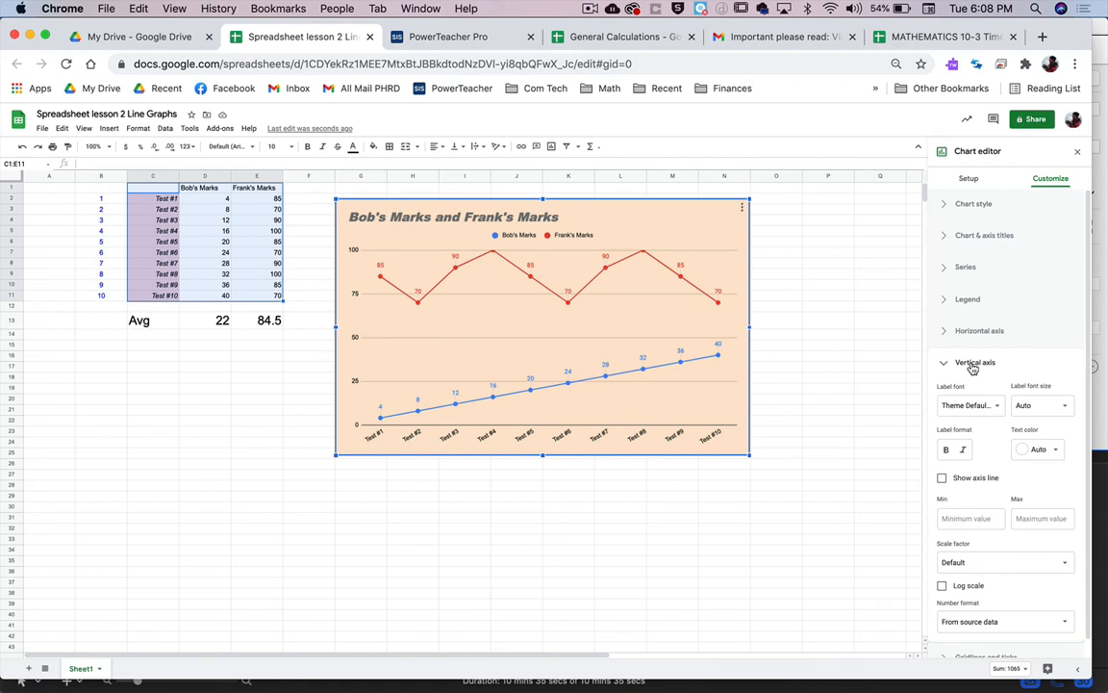
left_click(973, 364)
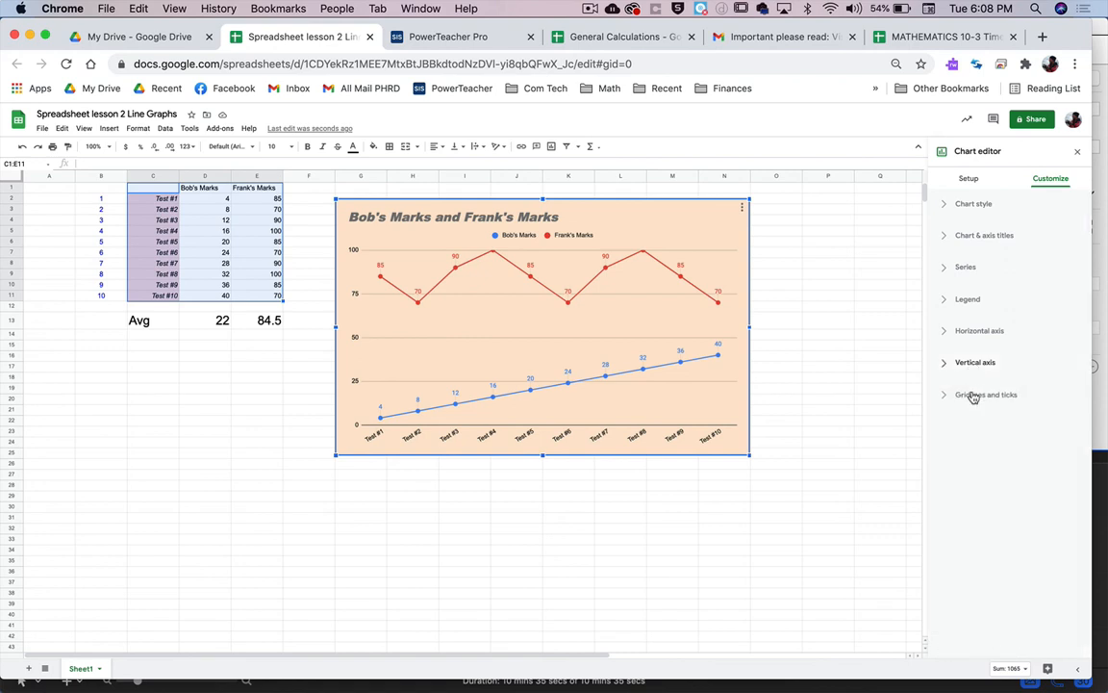
left_click(974, 395)
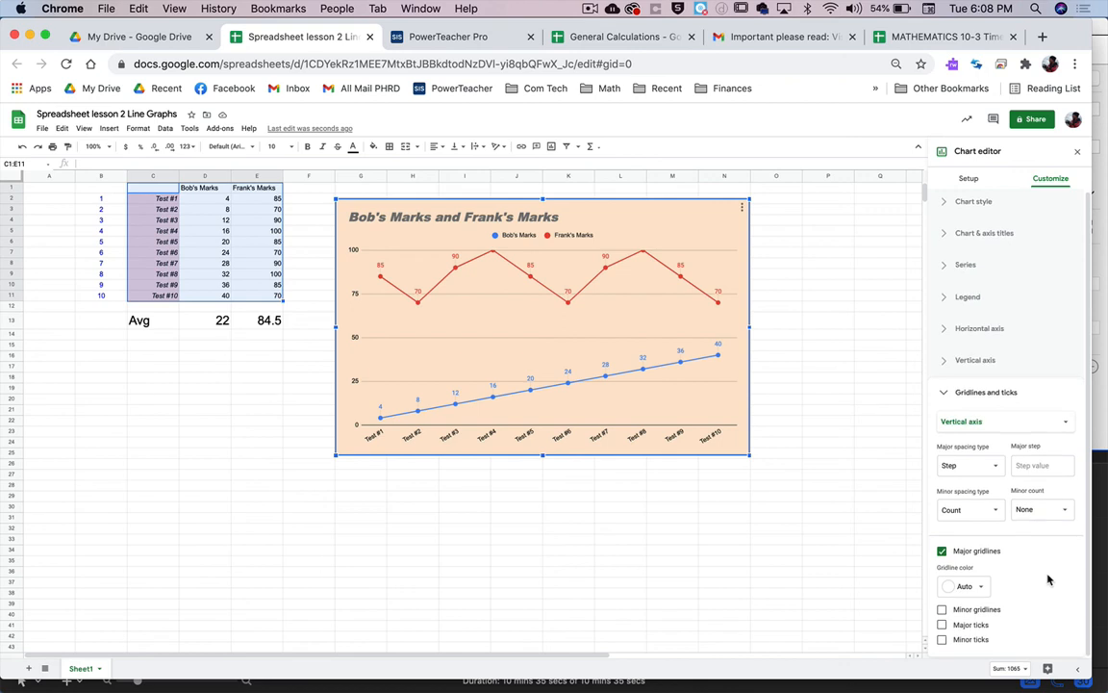
left_click(979, 627)
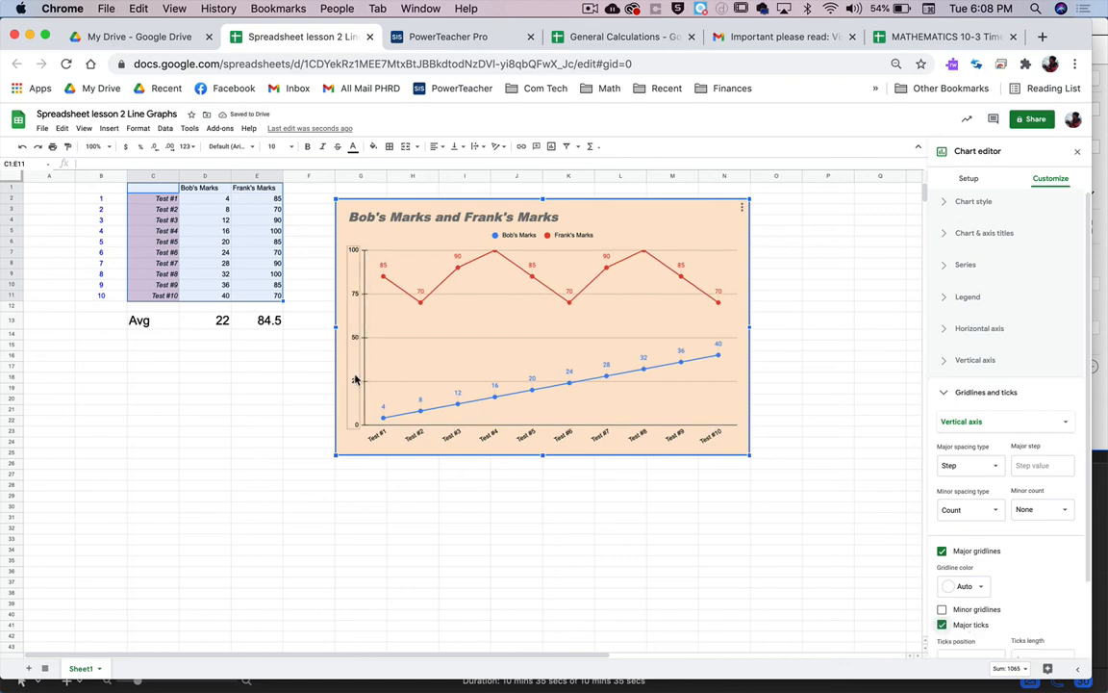
Try a light green line colour and 8px line thickness on the vertical axis's major ticks.
scroll(1048, 604, "down", 1)
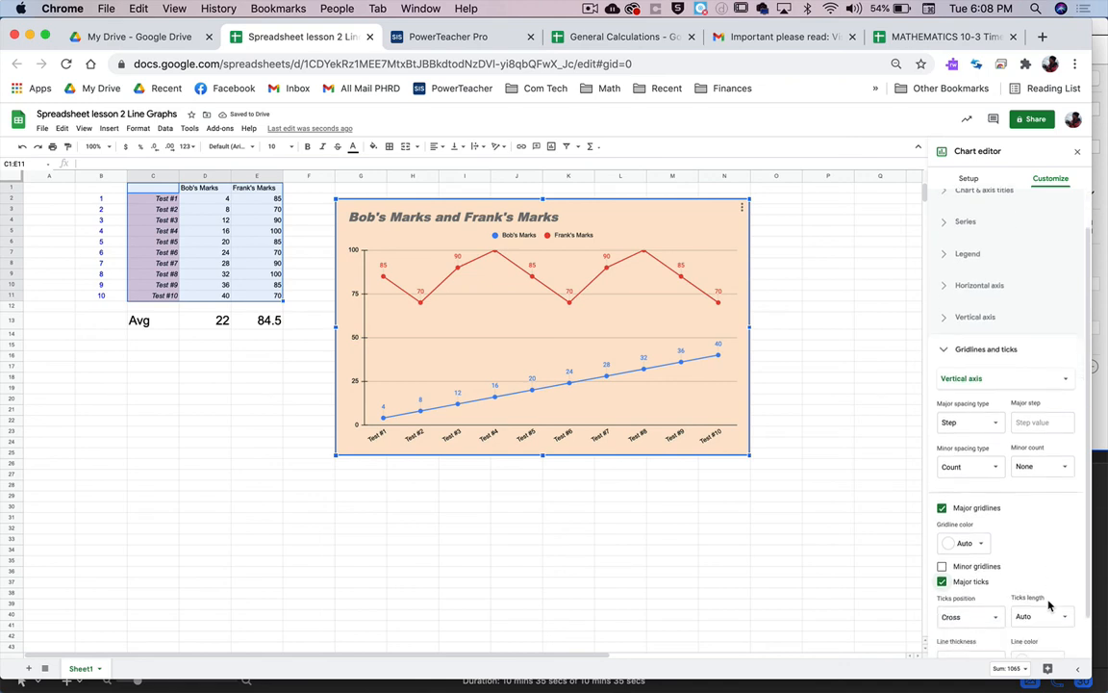
scroll(1048, 604, "down", 1)
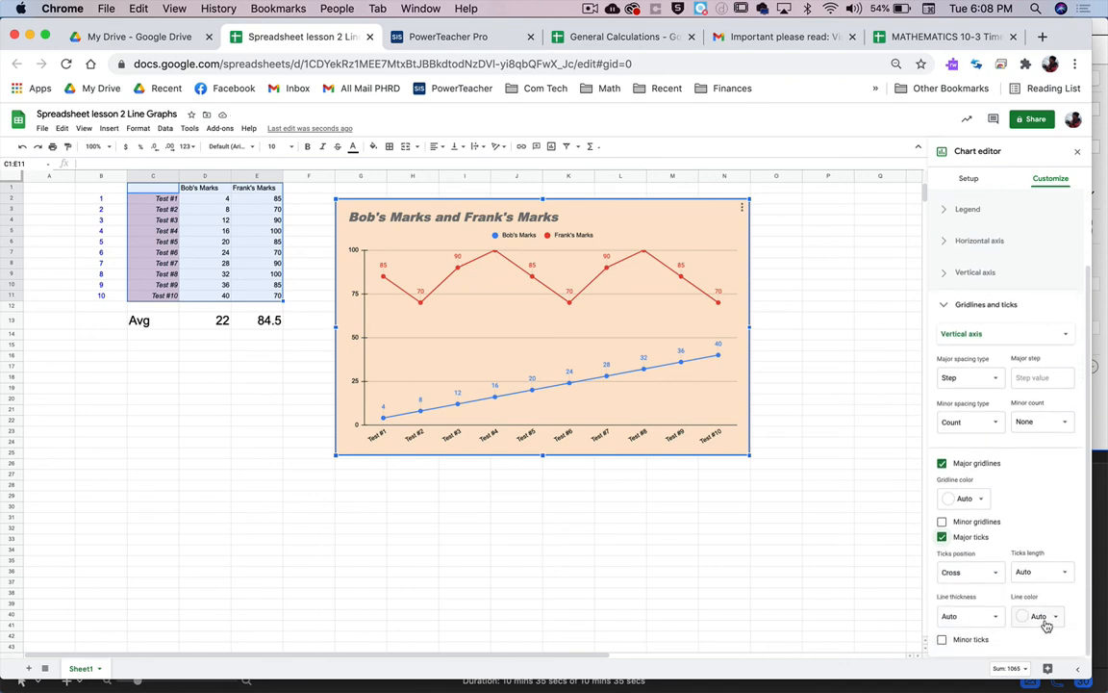
left_click(1044, 618)
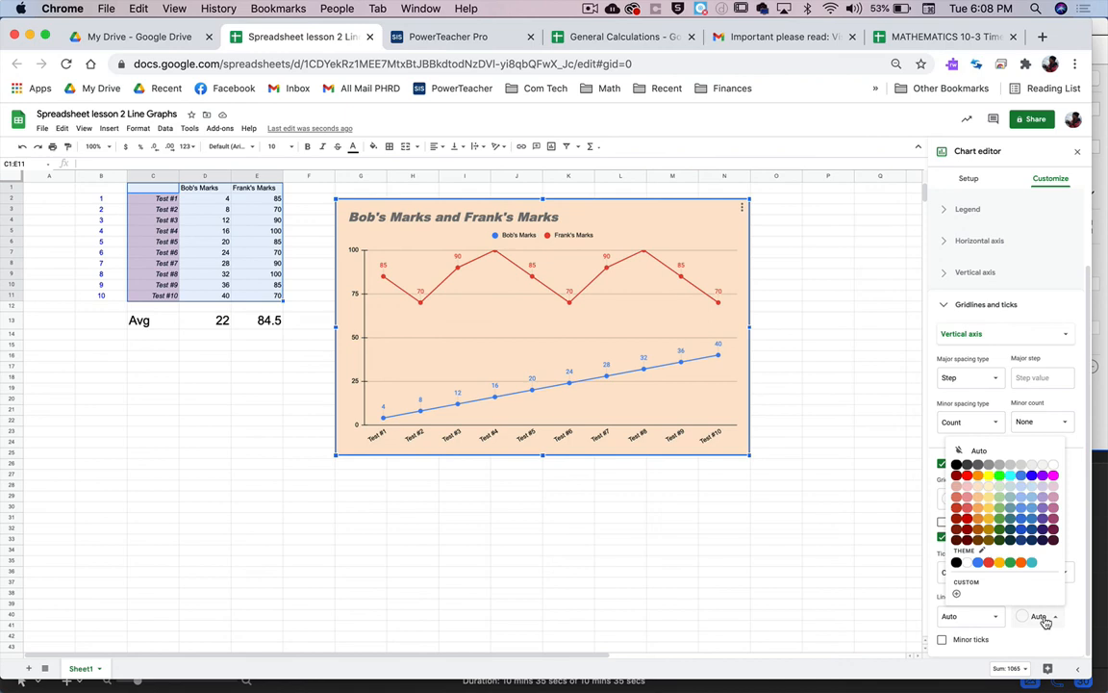
left_click(998, 511)
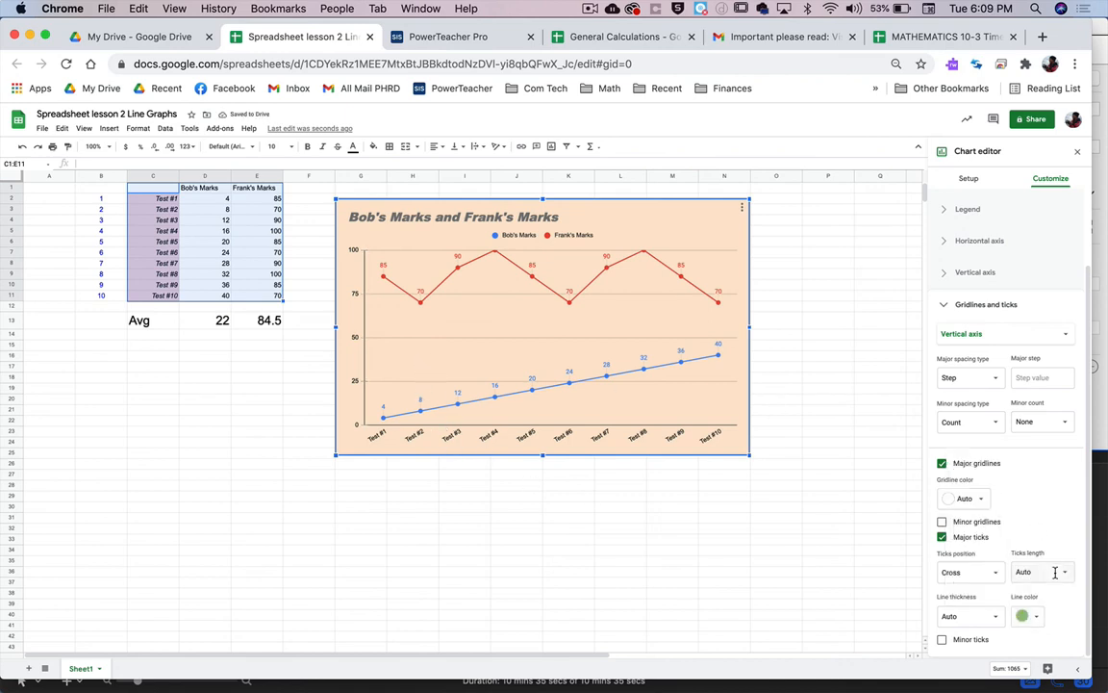
left_click(997, 618)
left_click(965, 594)
Return the major ticks' line thickness and line colour to Auto and collapse the gridlines and ticks settings.
left_click(997, 619)
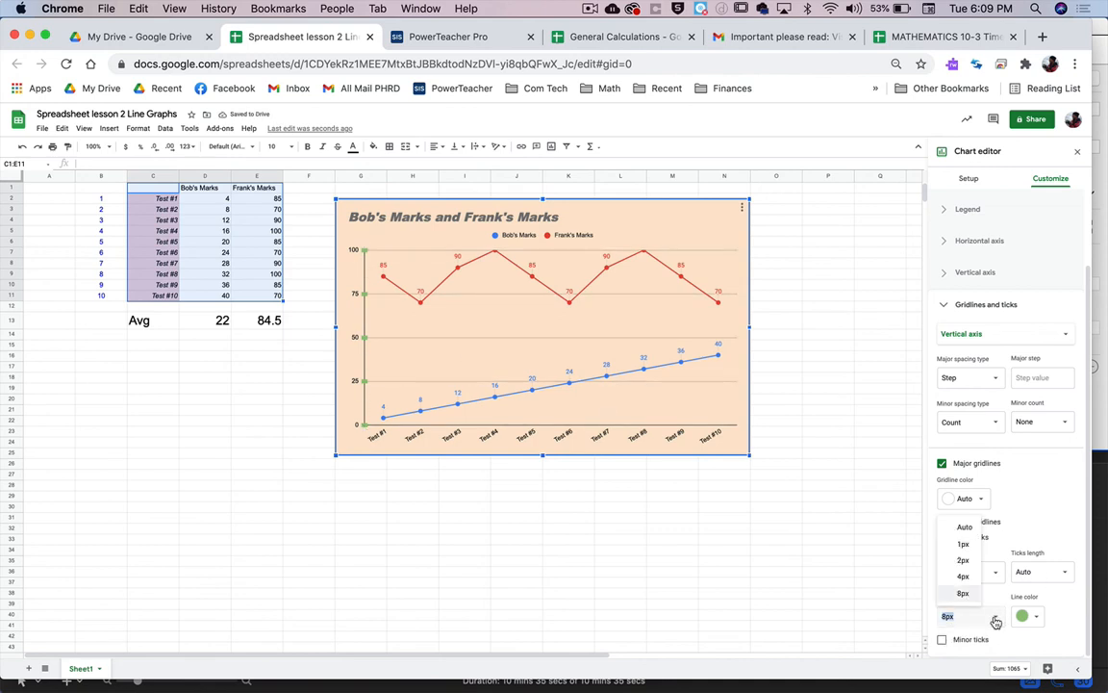
left_click(964, 527)
left_click(1027, 617)
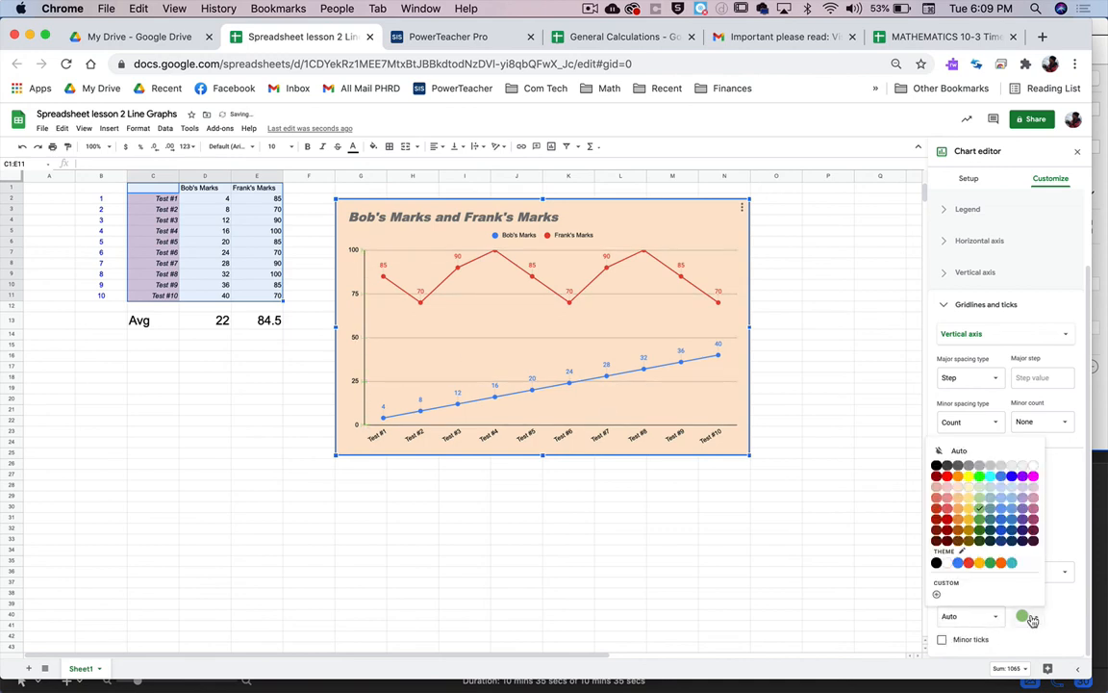
left_click(947, 451)
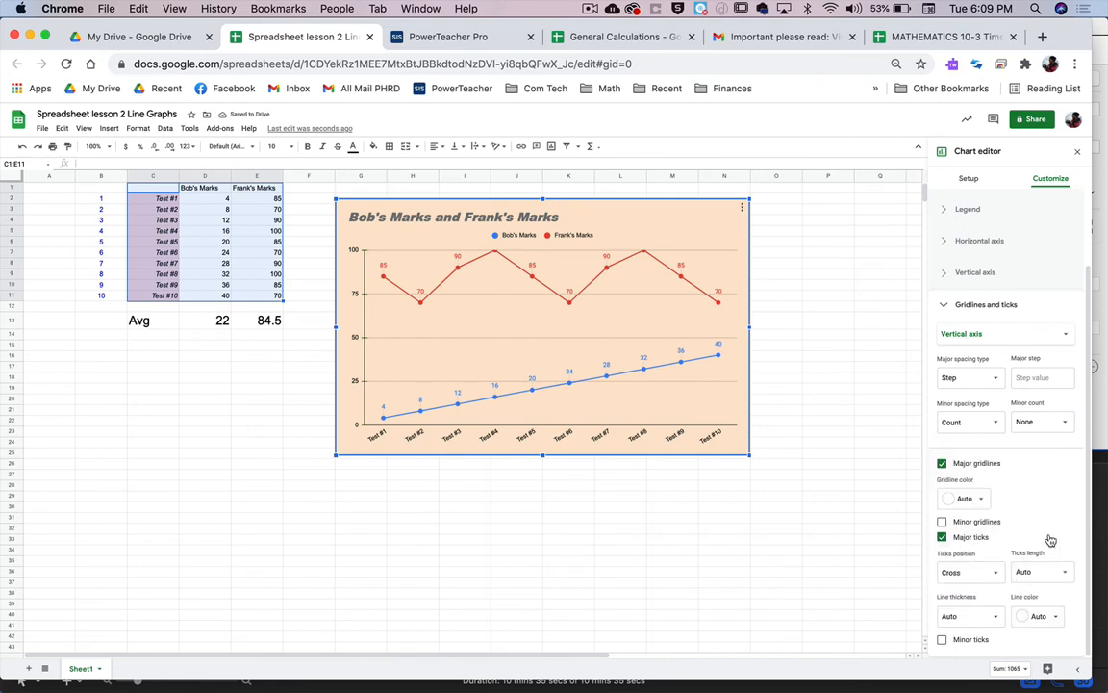
scroll(1050, 540, "up", 1)
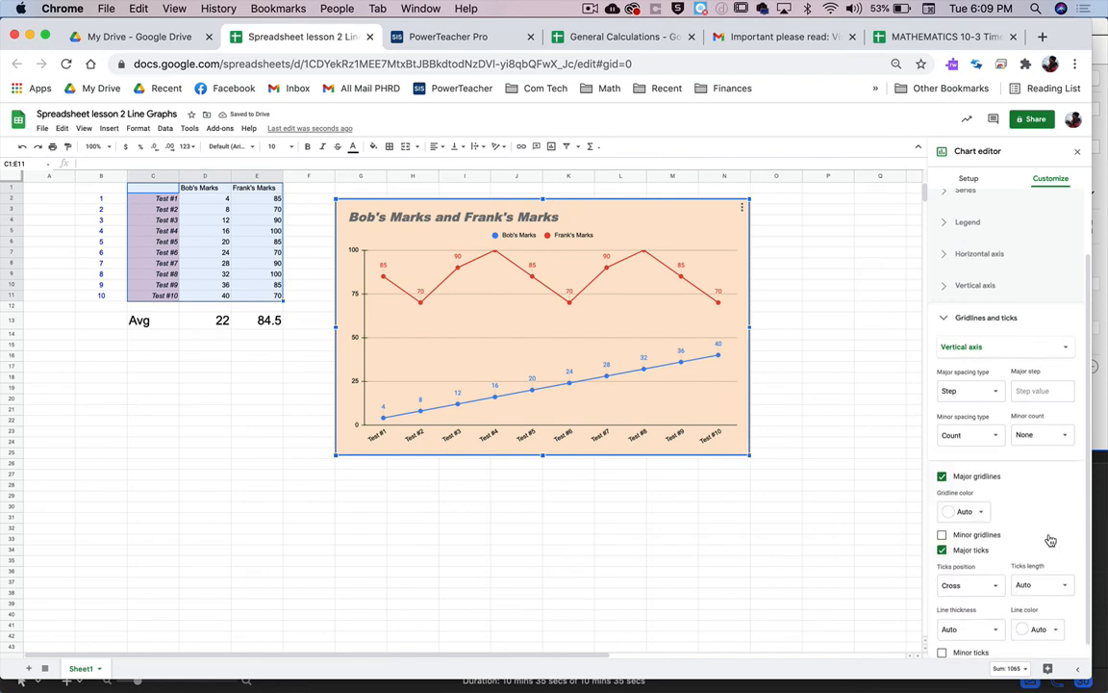
scroll(1027, 309, "up", 3)
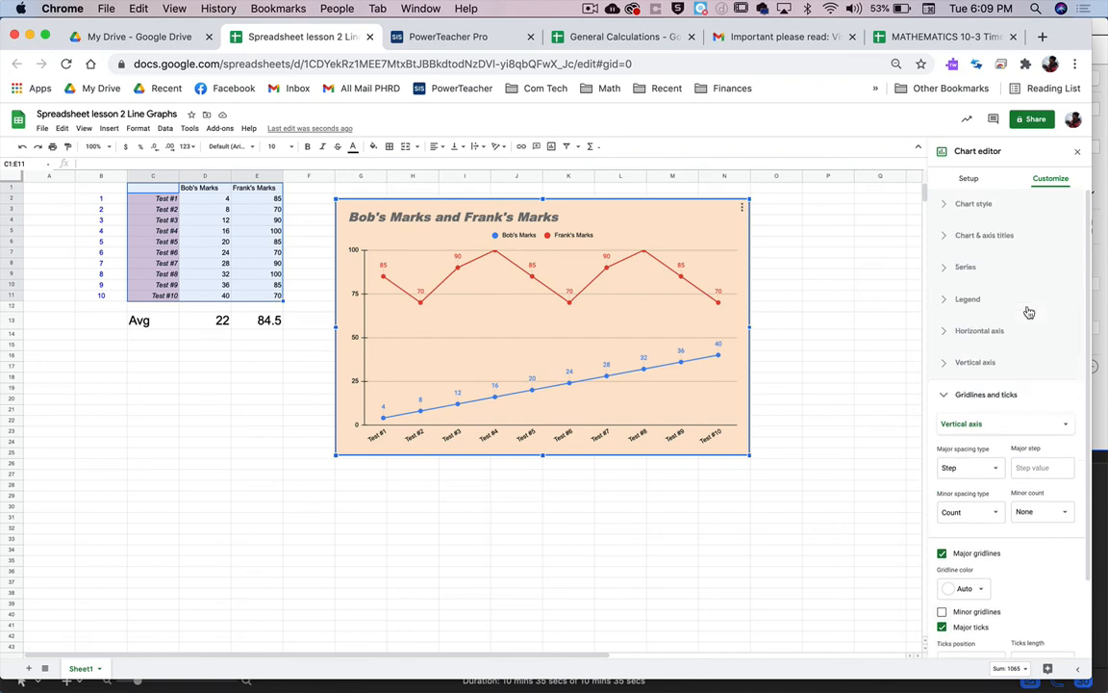
left_click(967, 394)
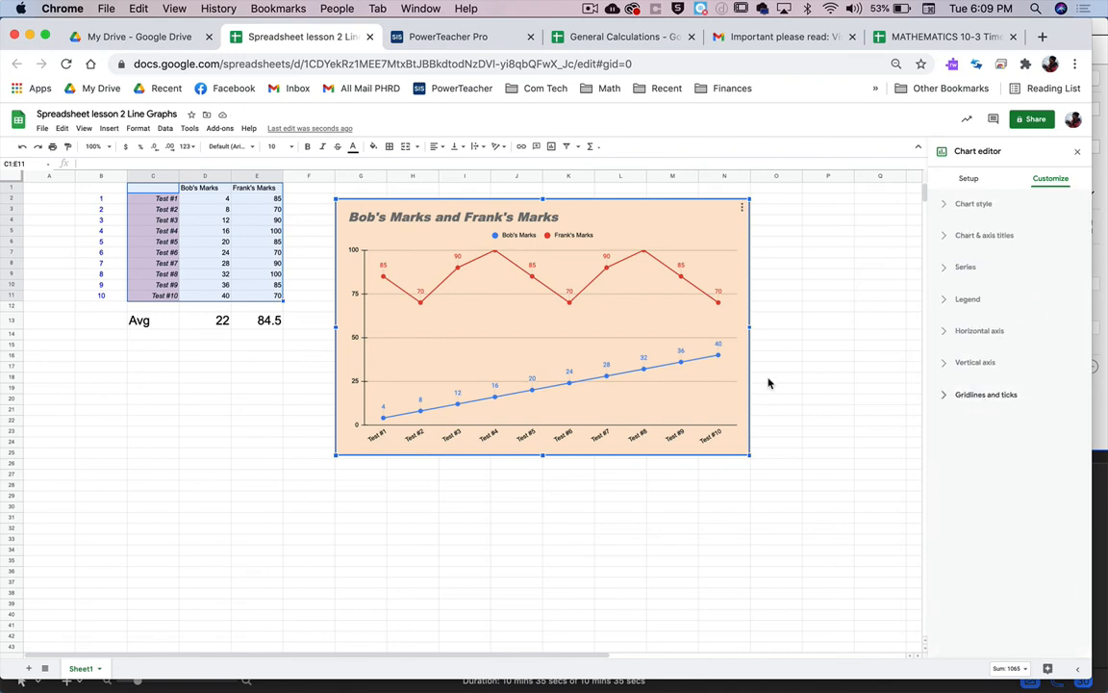